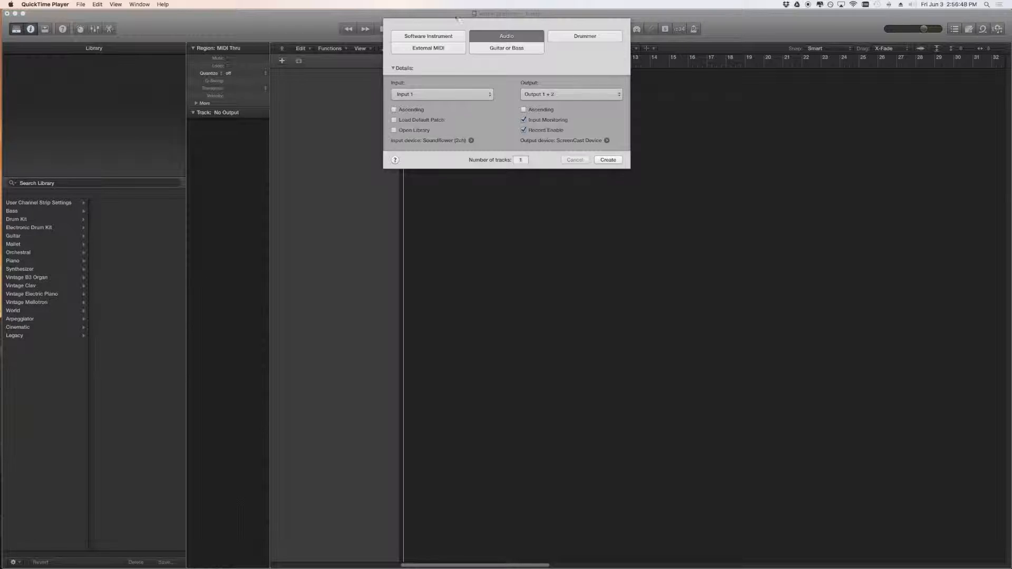
# Step: Create a Drummer track with the Rock genre routed to Output 1 + 2, and deselect its regions
pyautogui.click(573, 36)
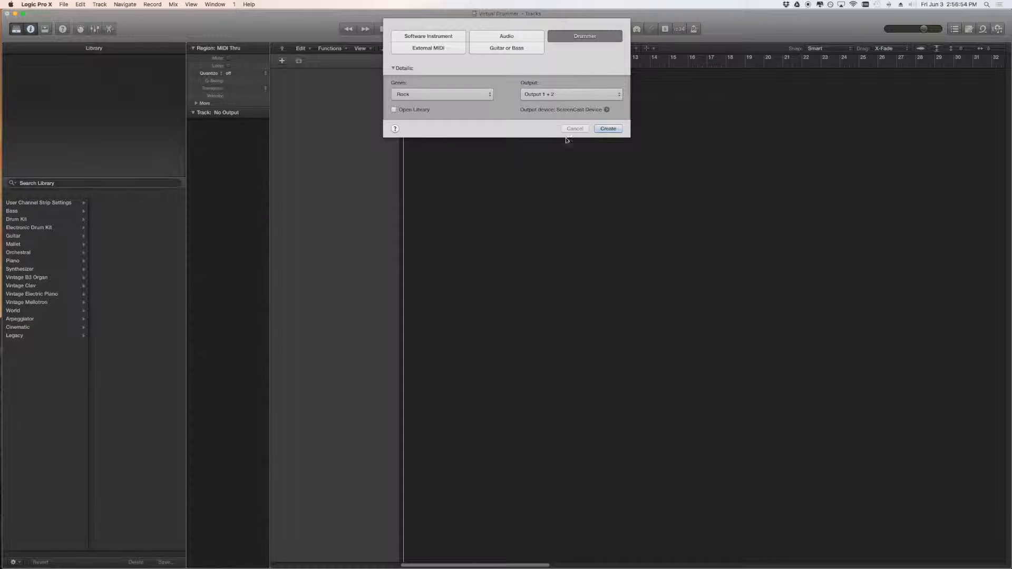
pyautogui.click(608, 127)
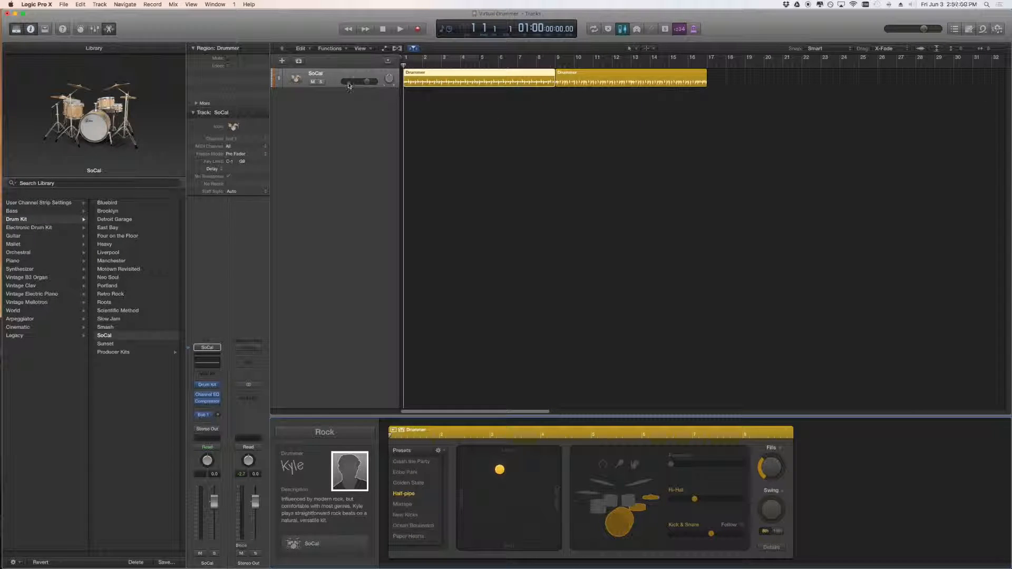
pyautogui.click(468, 120)
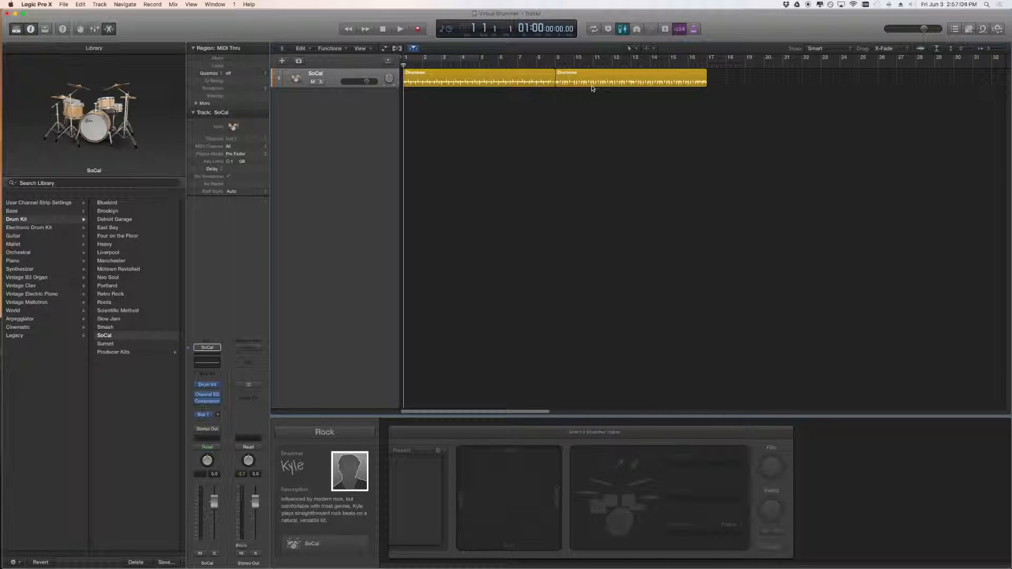
# Step: Increase the SoCal track's height to about zoom 29 and adjust the horizontal zoom to show both drummer regions in full
pyautogui.moveTo(340, 87); pyautogui.dragTo(418, 236)
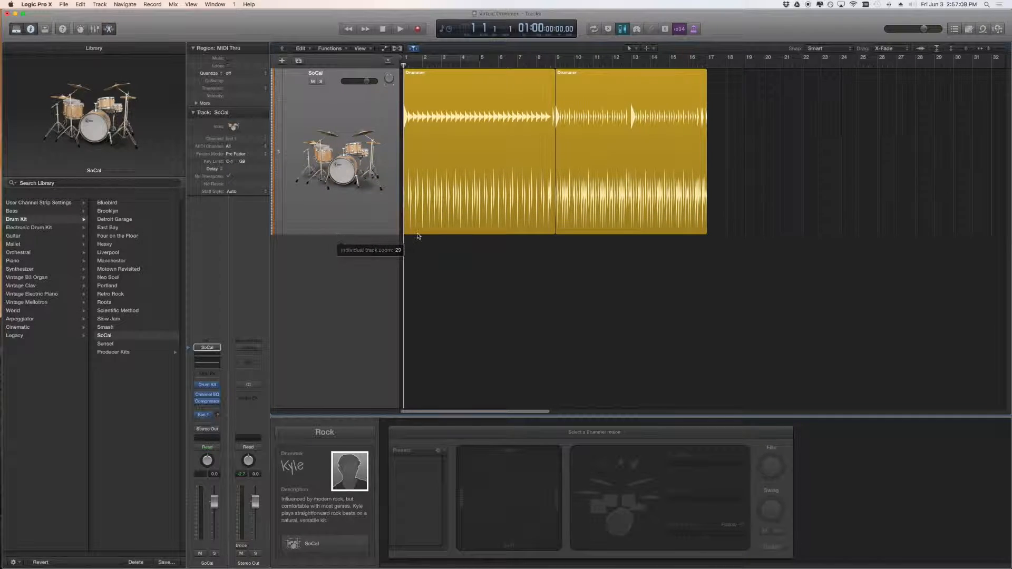
pyautogui.click(990, 50)
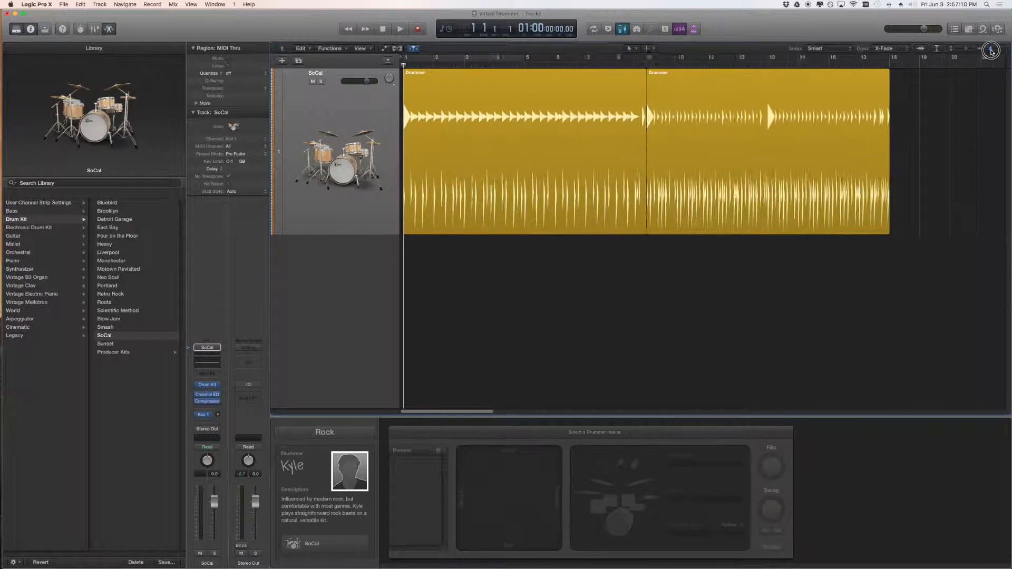
pyautogui.click(991, 51)
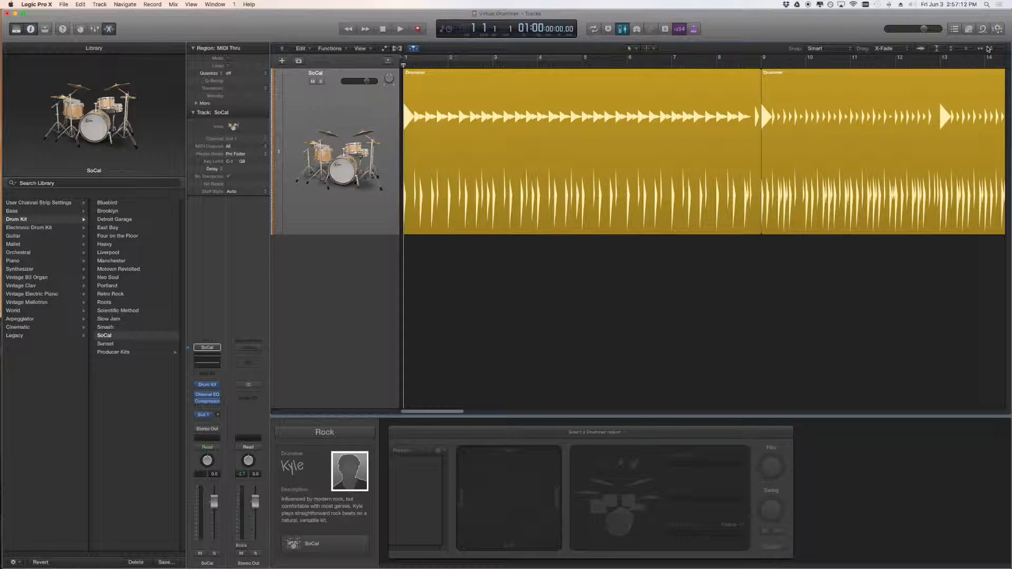
pyautogui.moveTo(992, 49); pyautogui.dragTo(989, 49)
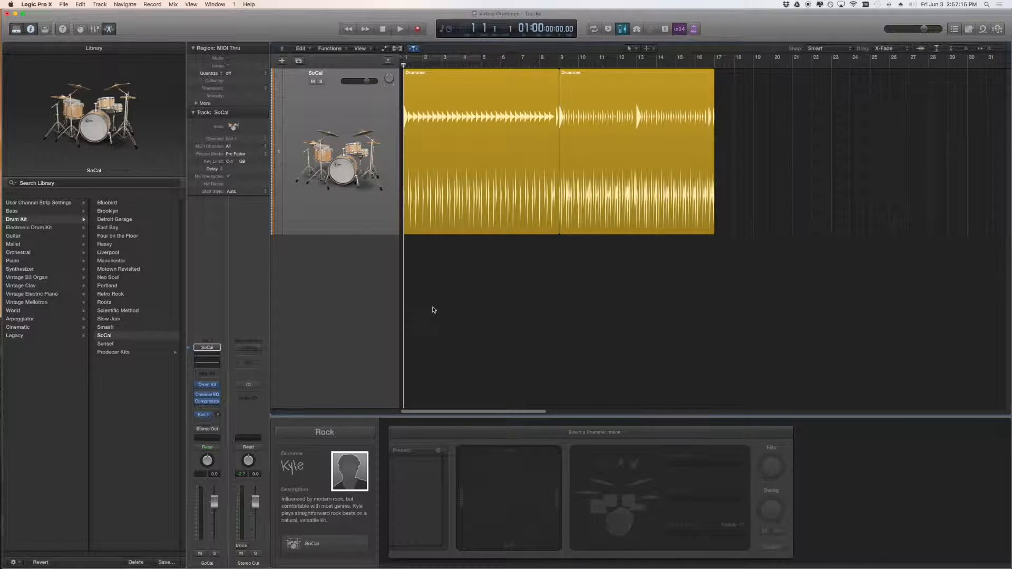
# Step: Play the two drummer regions from bar 1 to about bar 14 with no region selected
pyautogui.click(416, 196)
pyautogui.click(437, 272)
pyautogui.press('space')
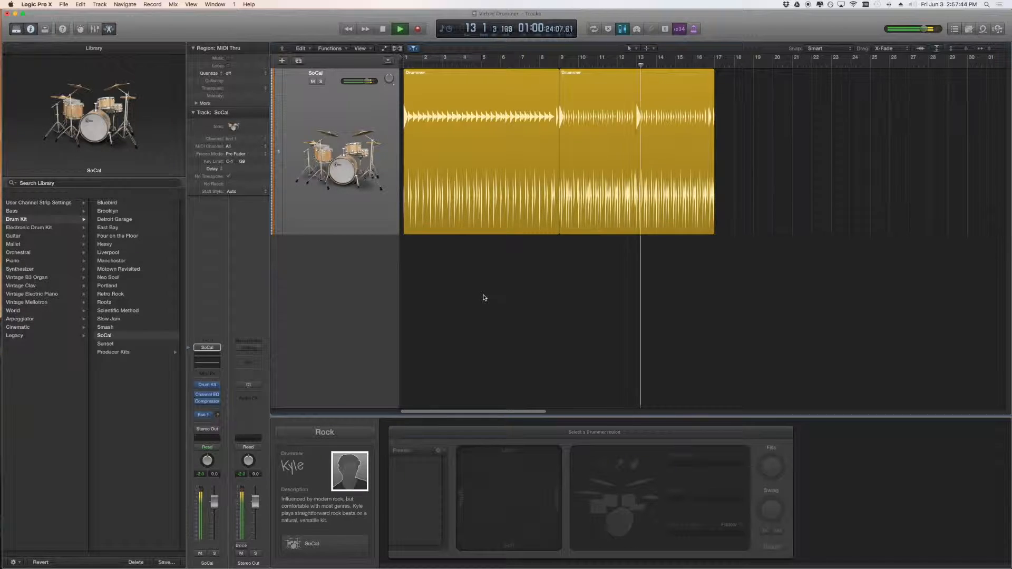
pyautogui.press('space')
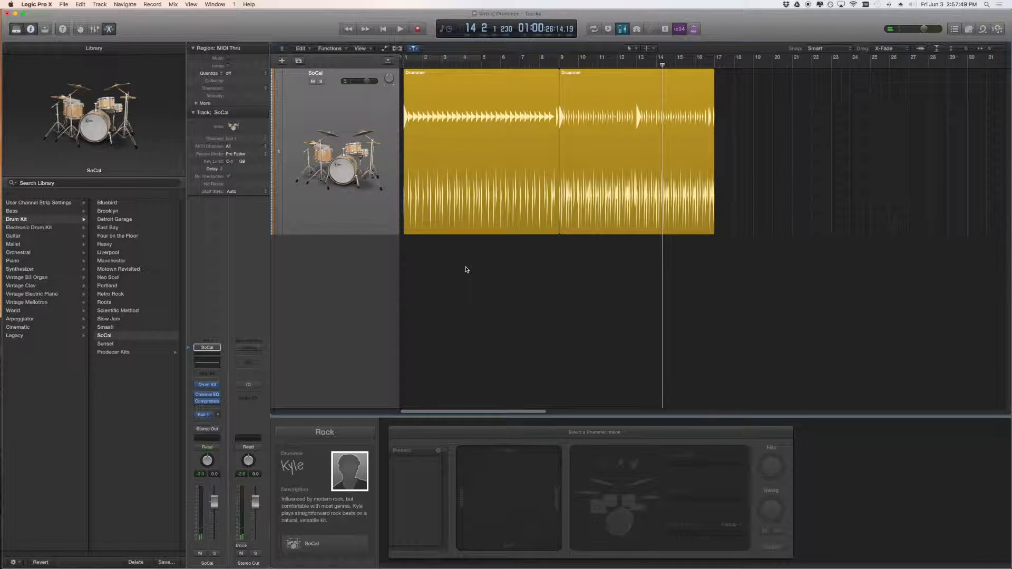
# Step: Select the first drummer region and play the drum fill at its end, around bars 8 to 9
pyautogui.click(472, 149)
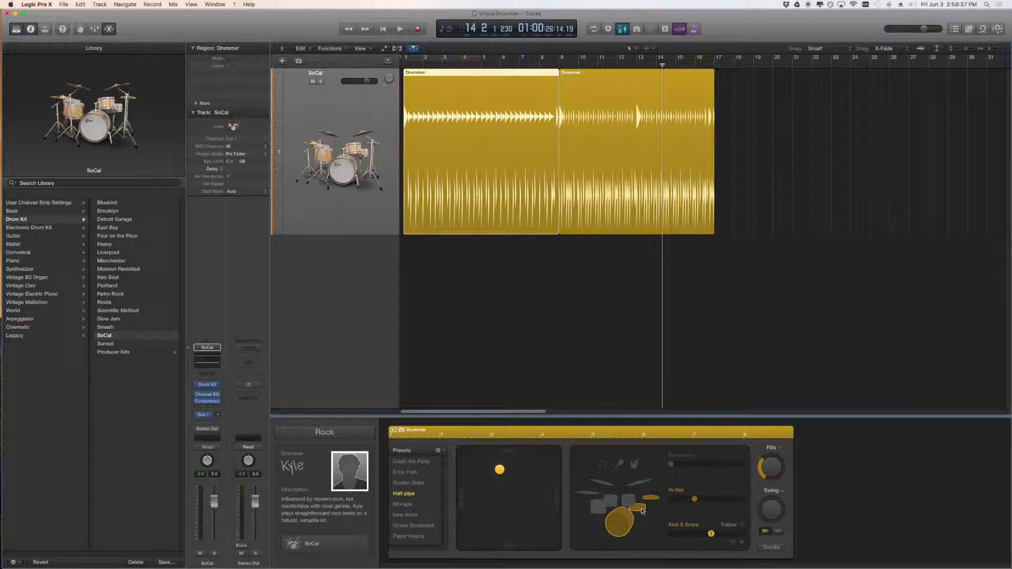
pyautogui.click(558, 65)
pyautogui.press('space')
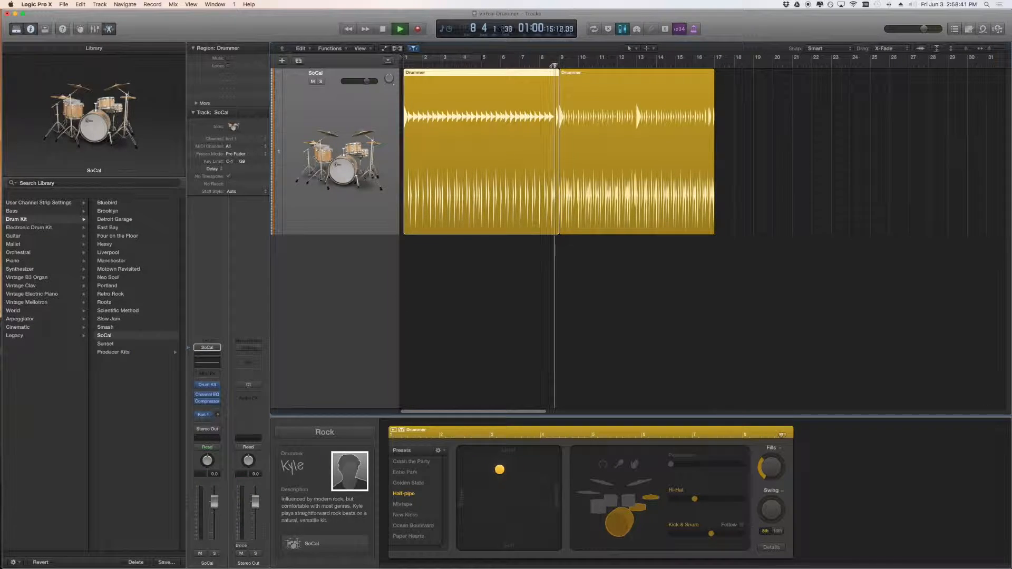
pyautogui.press('space')
pyautogui.click(554, 66)
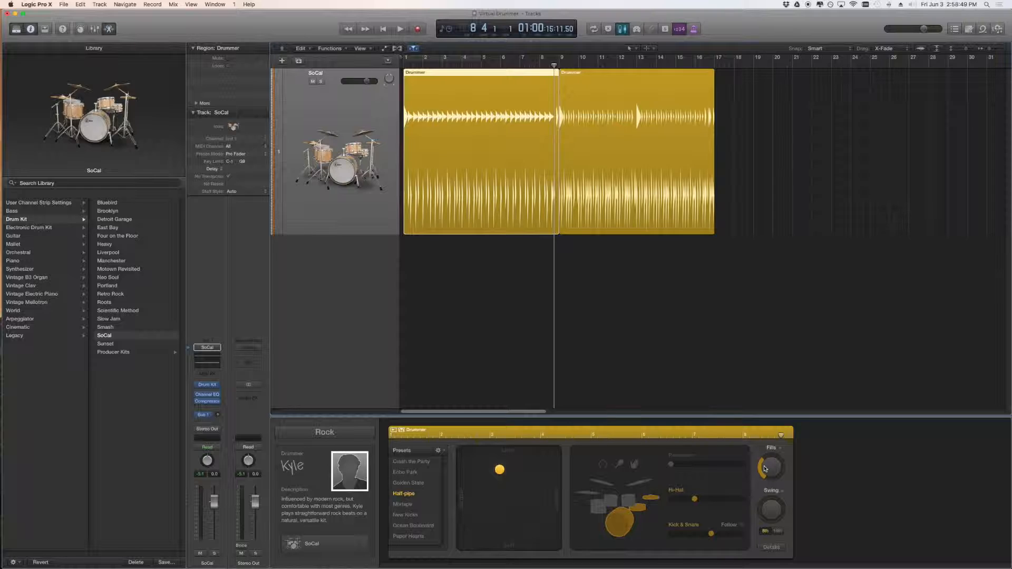
# Step: Turn the first region's Fills amount up to maximum and play it from bar 1 to about bar 5
pyautogui.moveTo(765, 469); pyautogui.dragTo(780, 389)
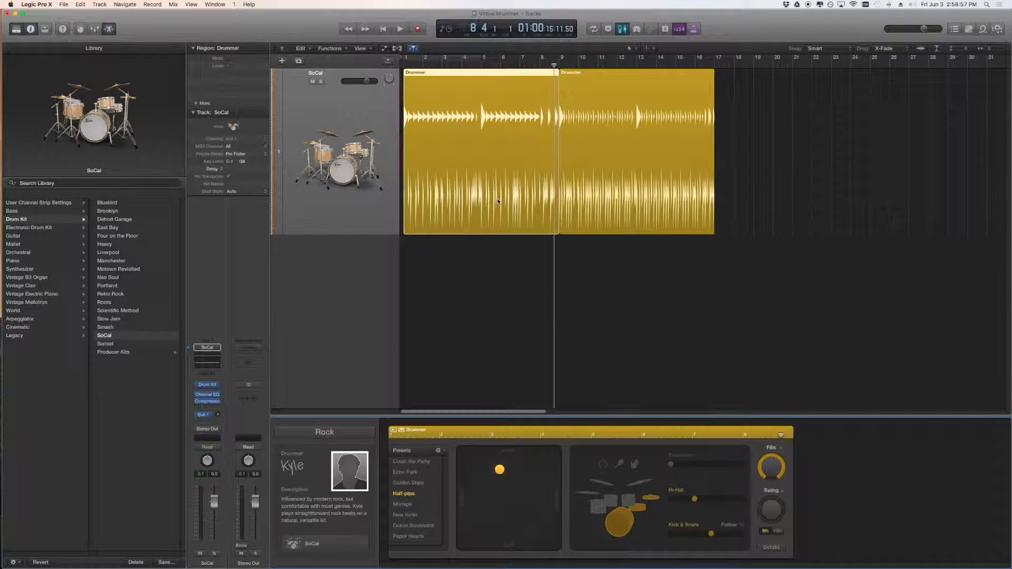
pyautogui.press('Return')
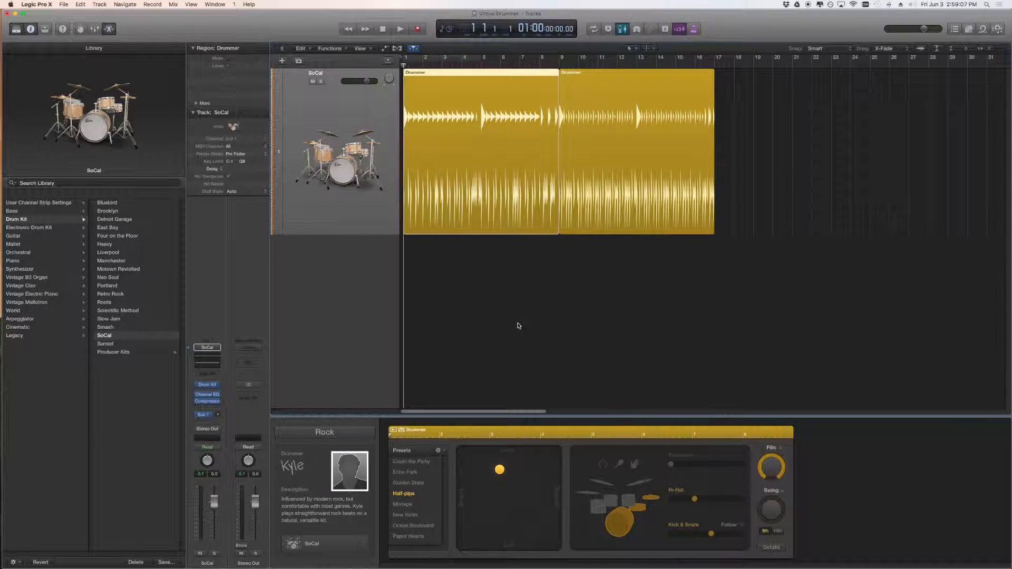
pyautogui.press('space')
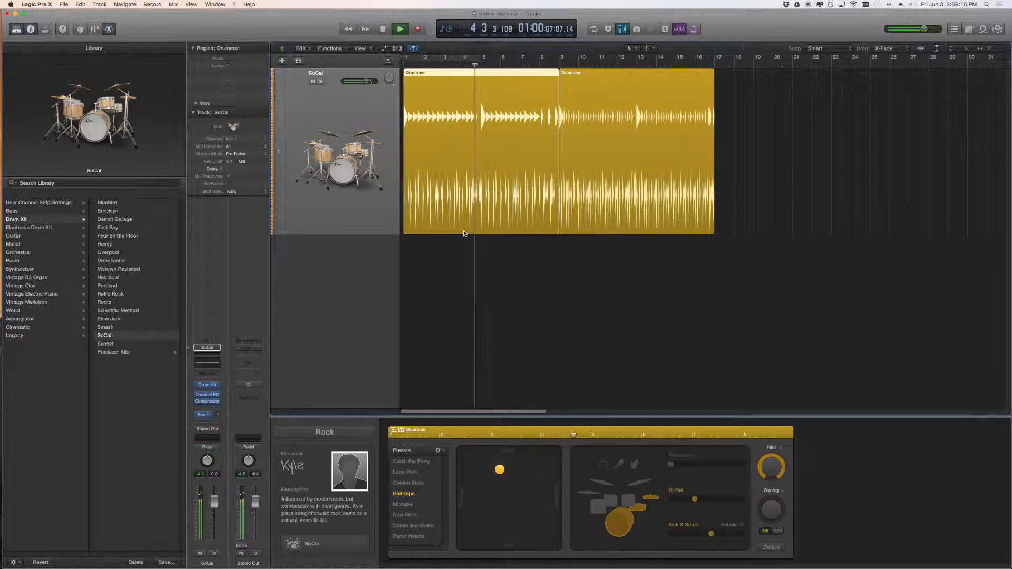
pyautogui.press('space')
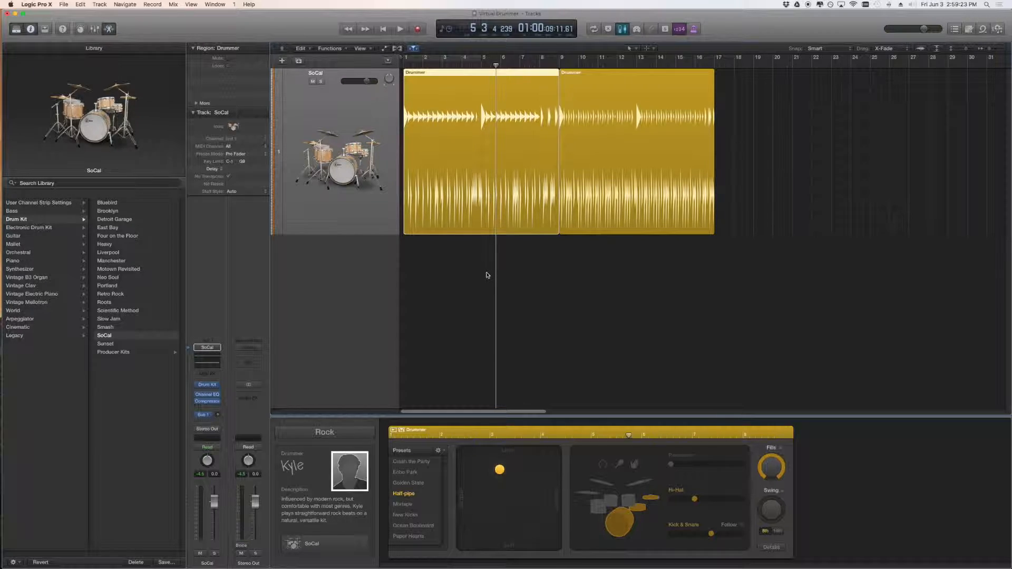
# Step: Reduce the first region's Fills to a moderate amount and raise its Swing
pyautogui.moveTo(770, 466); pyautogui.dragTo(782, 510)
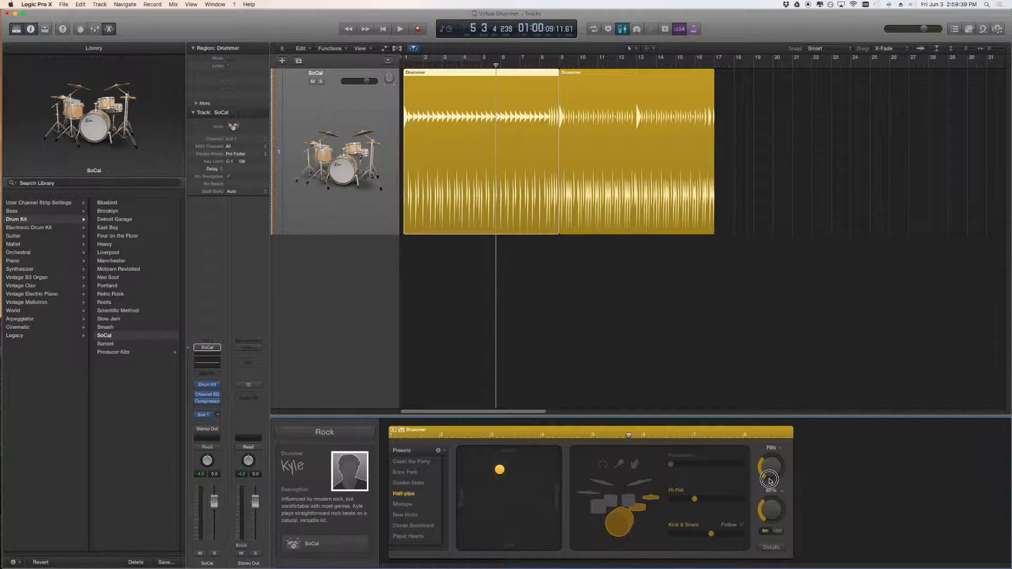
pyautogui.moveTo(770, 477); pyautogui.dragTo(770, 475)
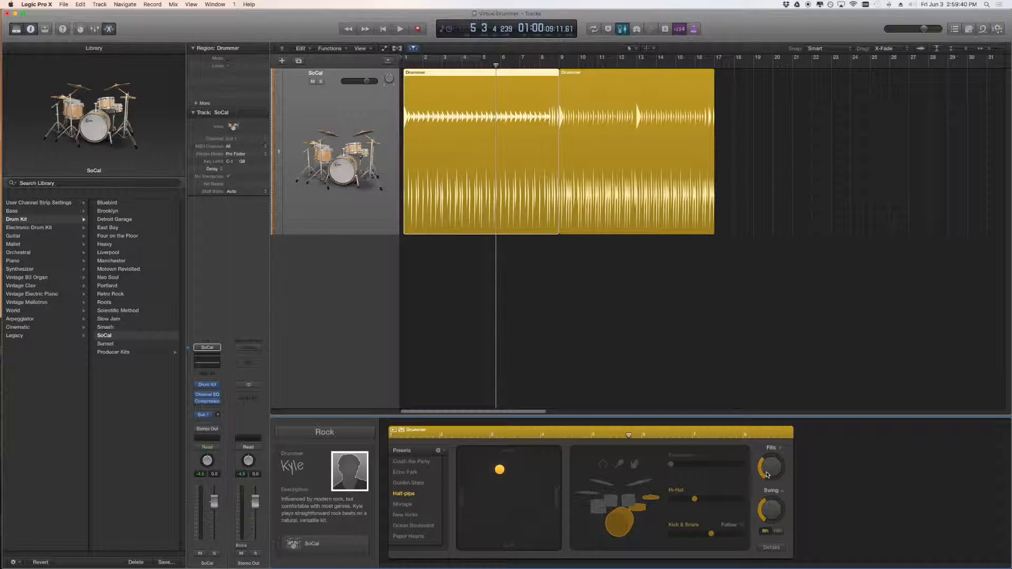
# Step: Play the first region from the start, compare 16th-note with 8th-note swing, keep 8th, and reduce the Swing amount
pyautogui.click(405, 62)
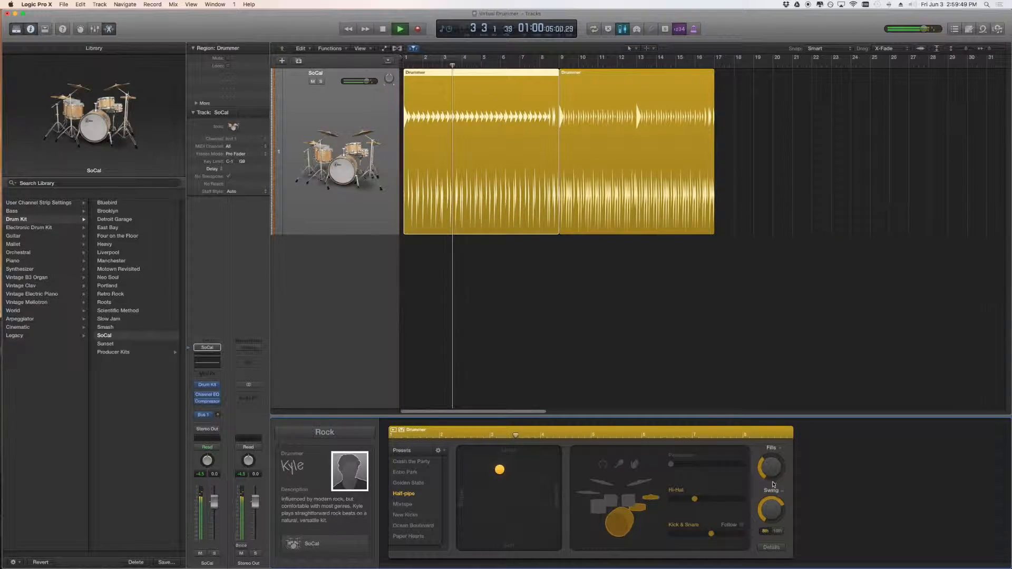
pyautogui.click(782, 532)
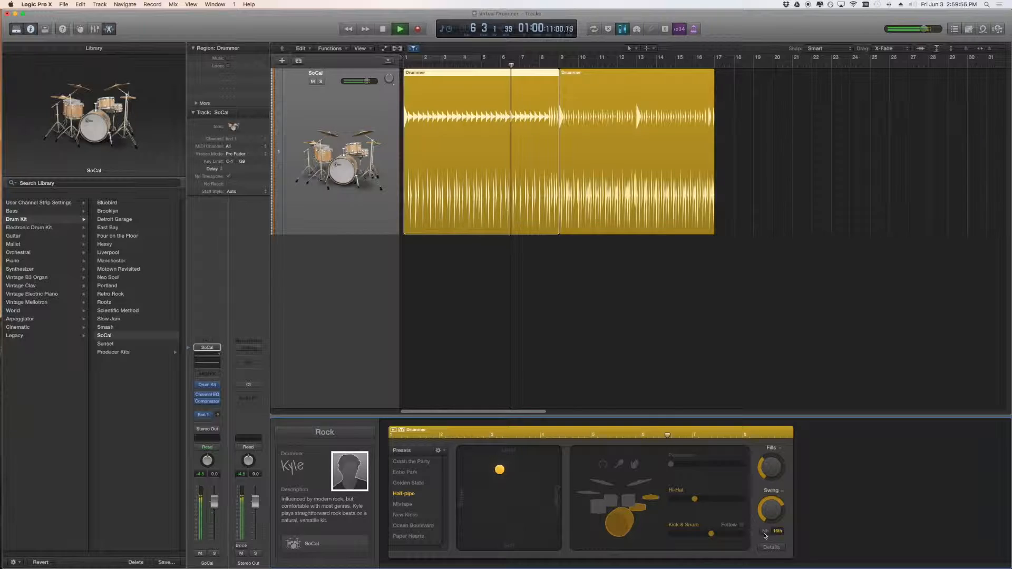
pyautogui.click(765, 532)
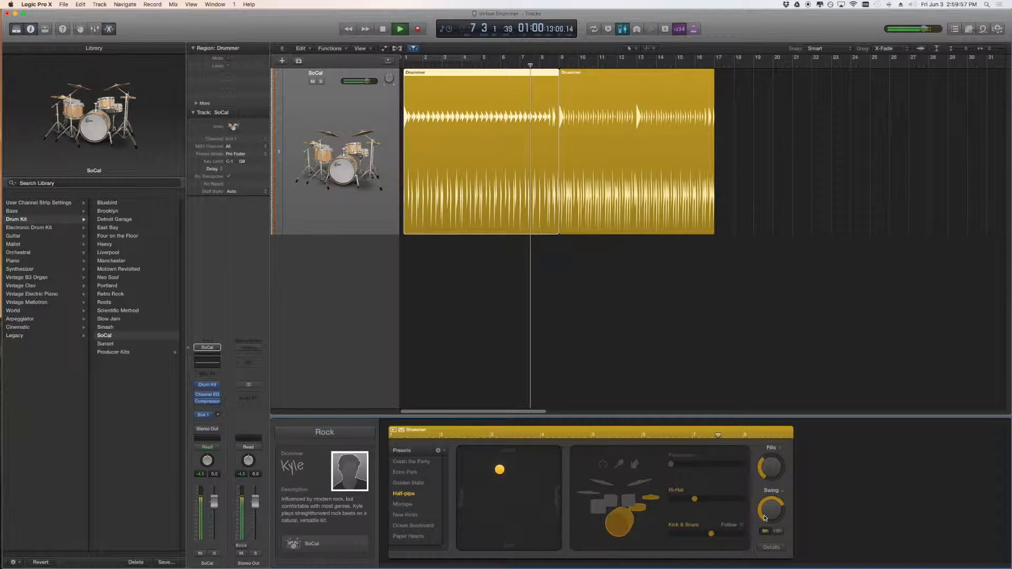
pyautogui.moveTo(770, 514); pyautogui.dragTo(776, 535)
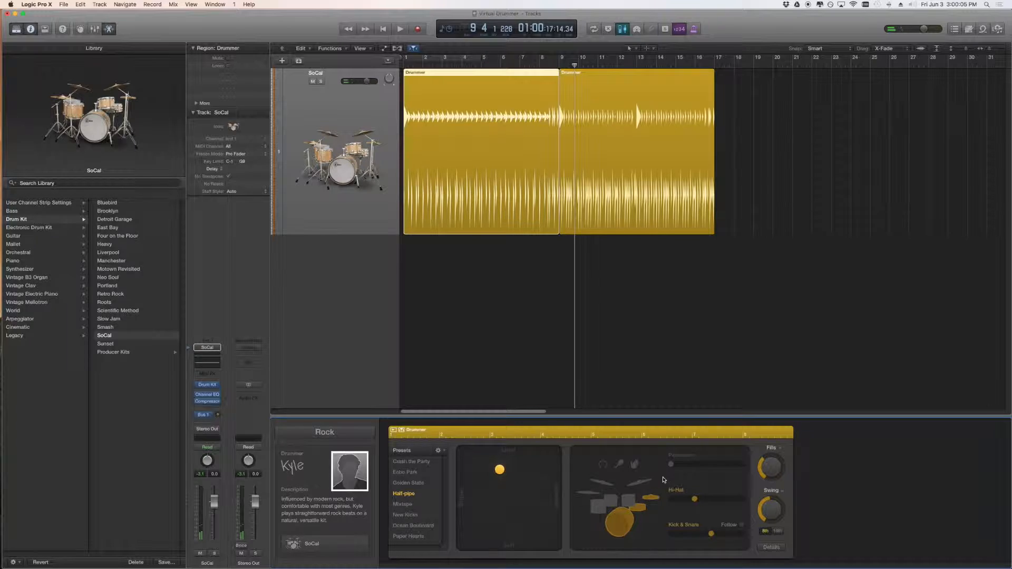
# Step: Switch the first region's drum part from hi-hat to toms and play it from bar 1
pyautogui.click(624, 502)
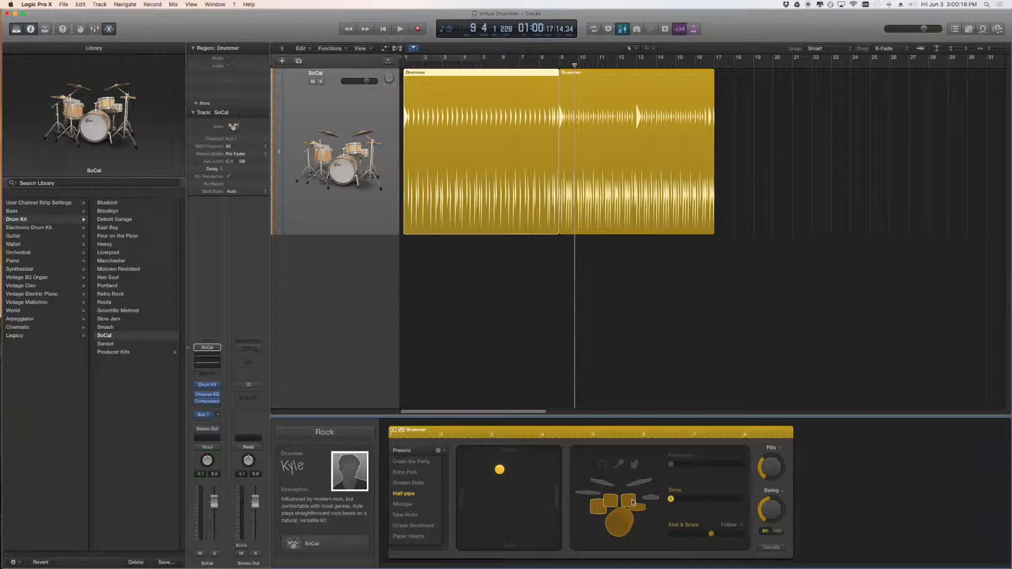
pyautogui.click(613, 510)
pyautogui.press('Return')
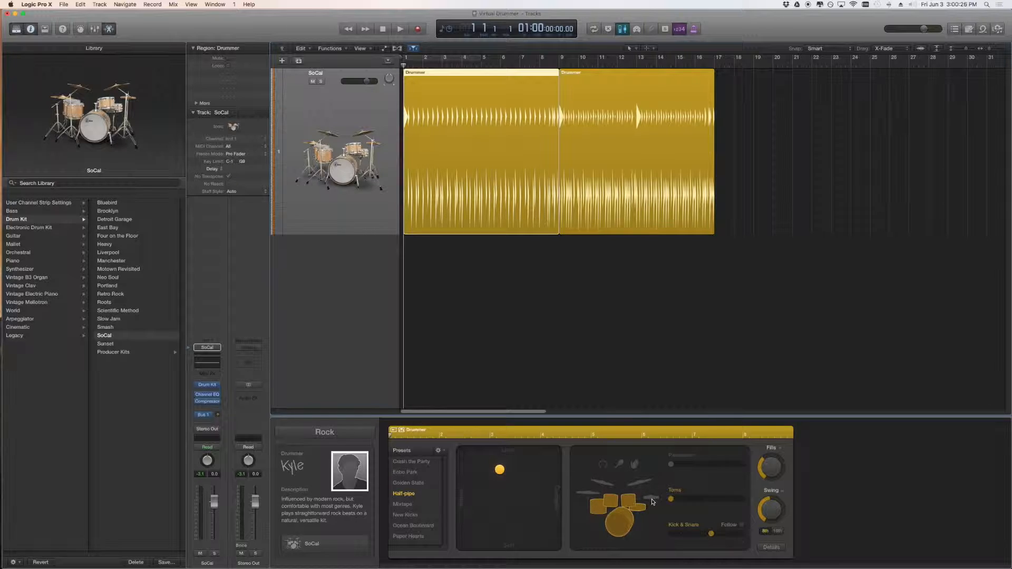
pyautogui.press('space')
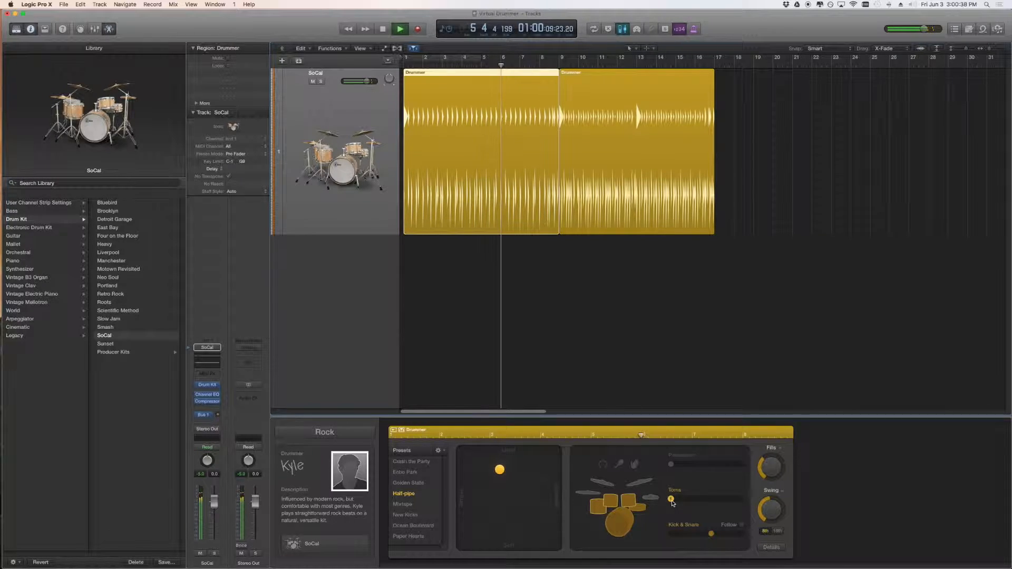
# Step: Raise the Toms variation to the middle of its range and reduce the Swing to a small amount
pyautogui.moveTo(671, 500); pyautogui.dragTo(706, 498)
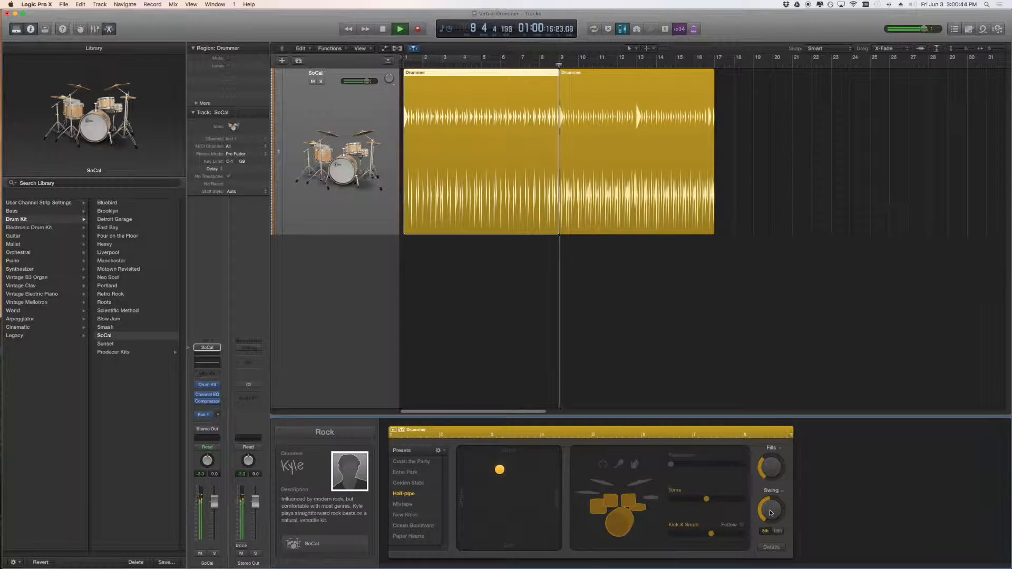
pyautogui.moveTo(770, 513); pyautogui.dragTo(777, 545)
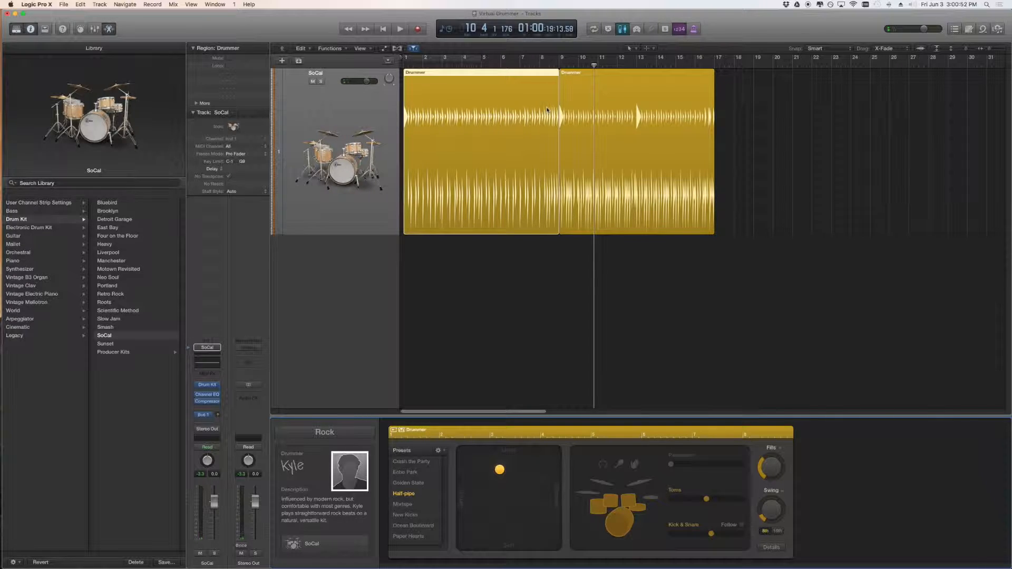
# Step: Reselect the first drummer region and set a cycle range over it from bar 1 to bar 9
pyautogui.click(592, 108)
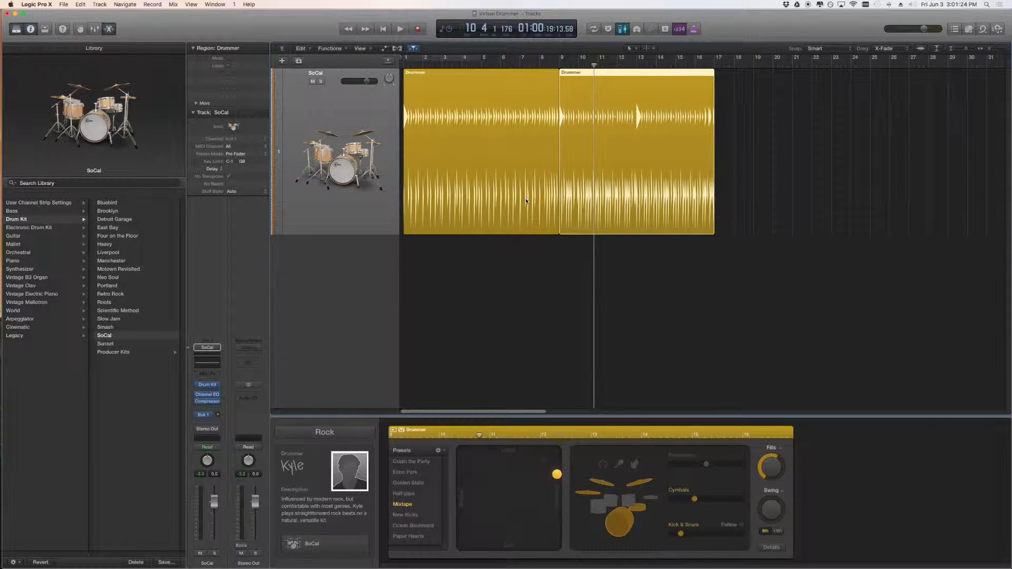
pyautogui.click(432, 93)
pyautogui.press('Return')
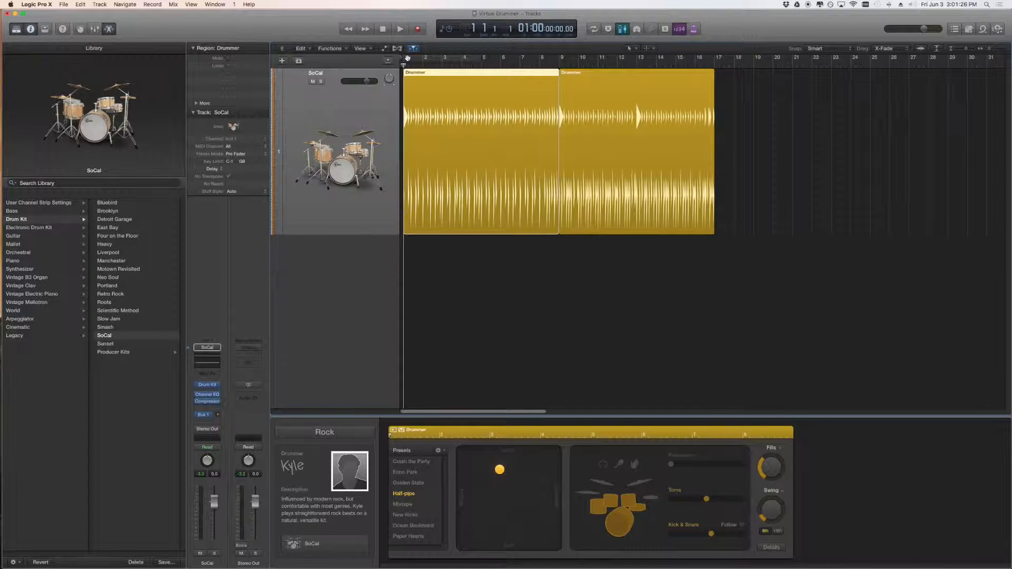
pyautogui.moveTo(407, 58); pyautogui.dragTo(558, 59)
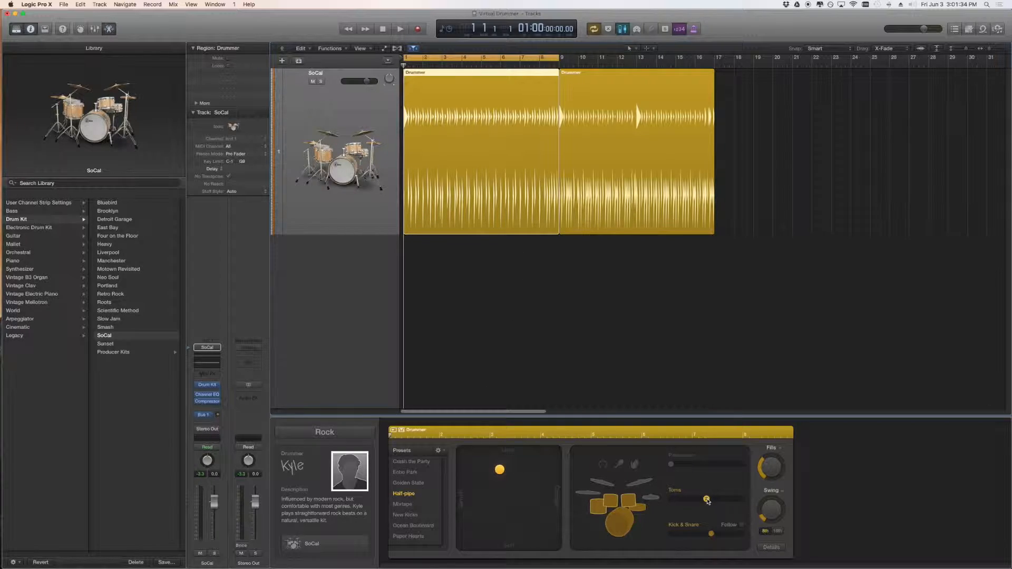
# Step: Play the cycled region while raising the Toms variation to its maximum, and stop playback around bar 6
pyautogui.press('space')
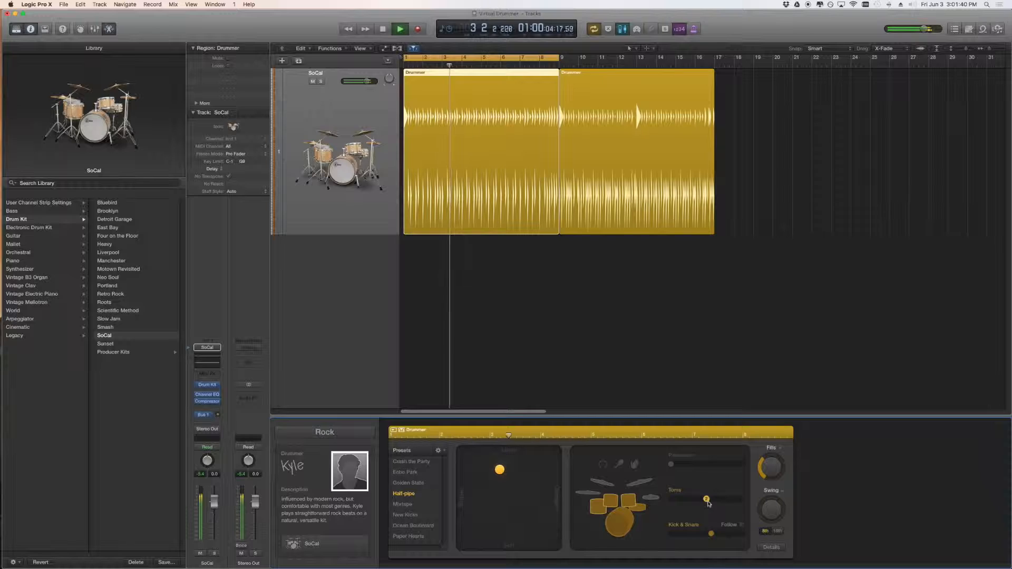
pyautogui.moveTo(707, 506); pyautogui.dragTo(751, 502)
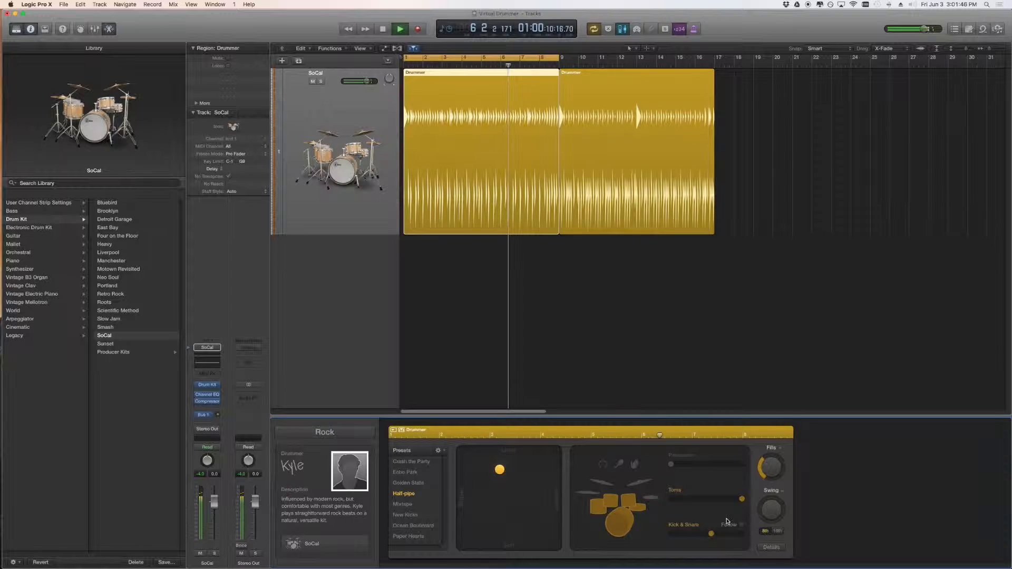
pyautogui.press('space')
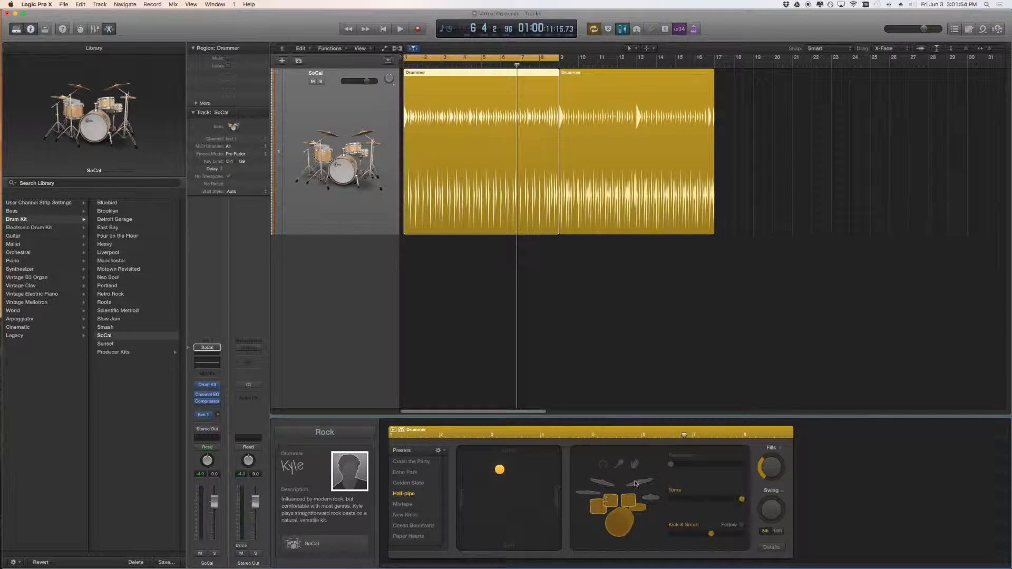
# Step: Switch the first region from toms to cymbals and play the cycle while raising the Cymbals variation in stages to its maximum, stopping playback at the end
pyautogui.click(604, 485)
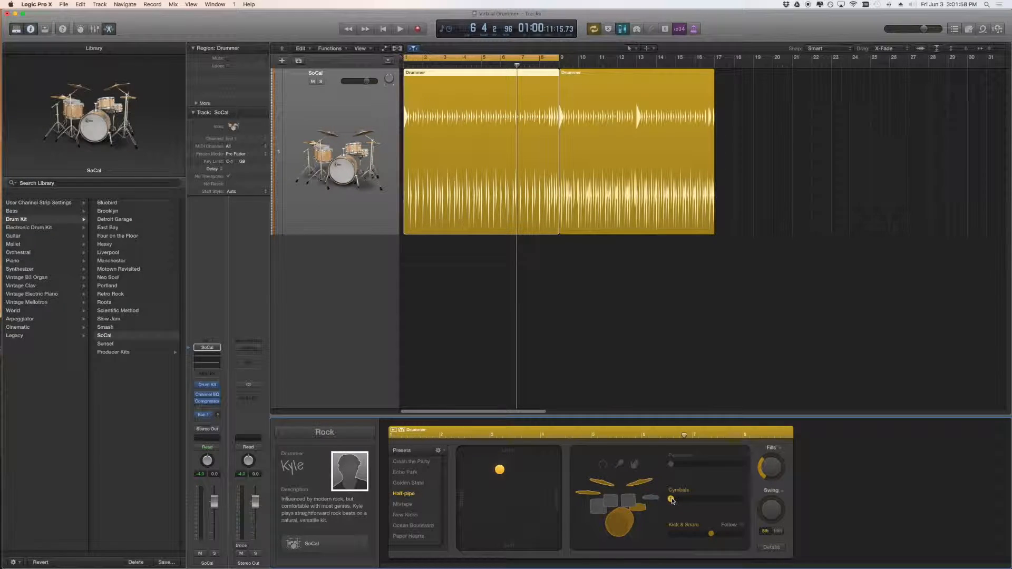
pyautogui.press('space')
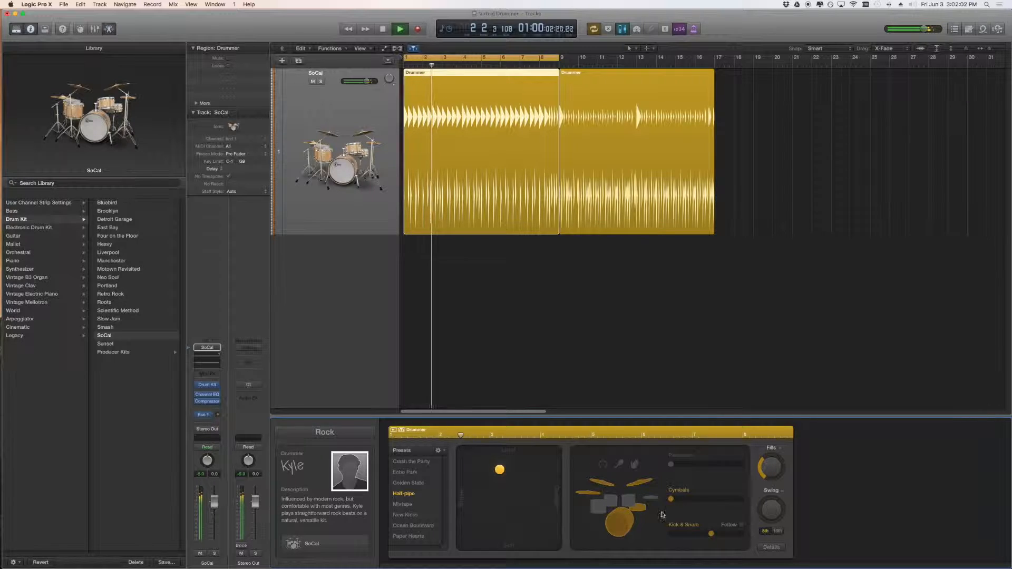
pyautogui.click(693, 499)
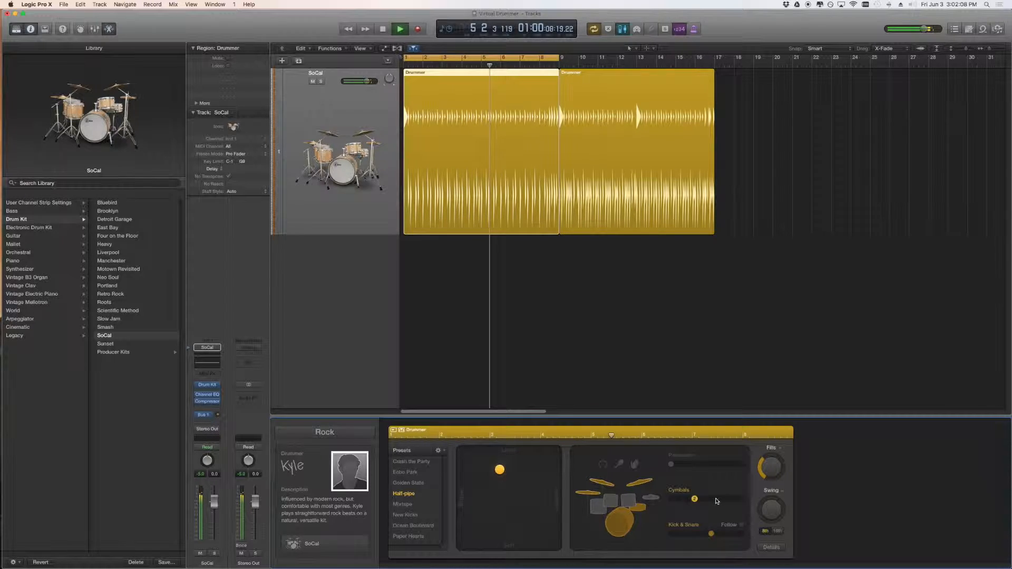
pyautogui.click(718, 499)
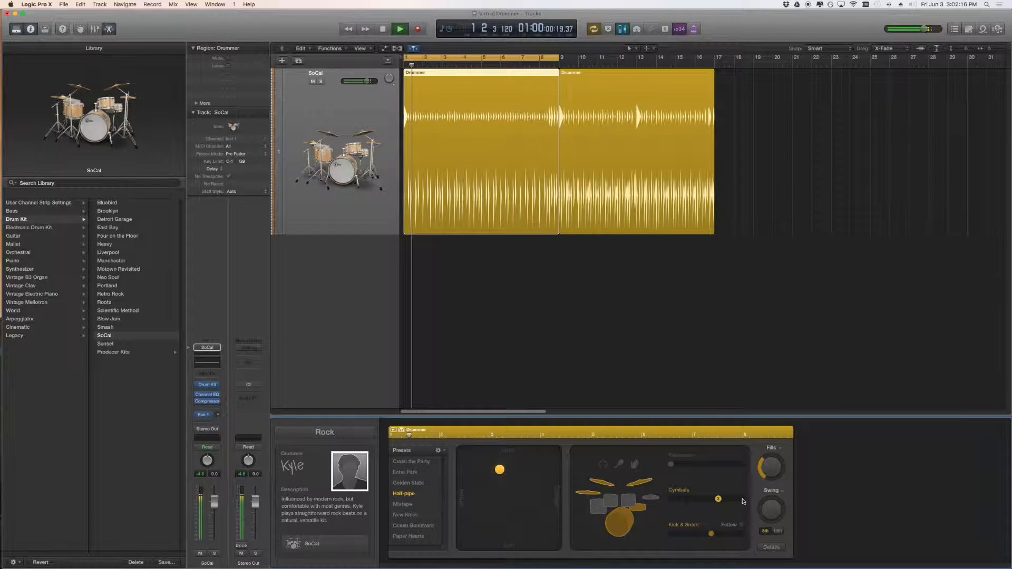
pyautogui.click(743, 500)
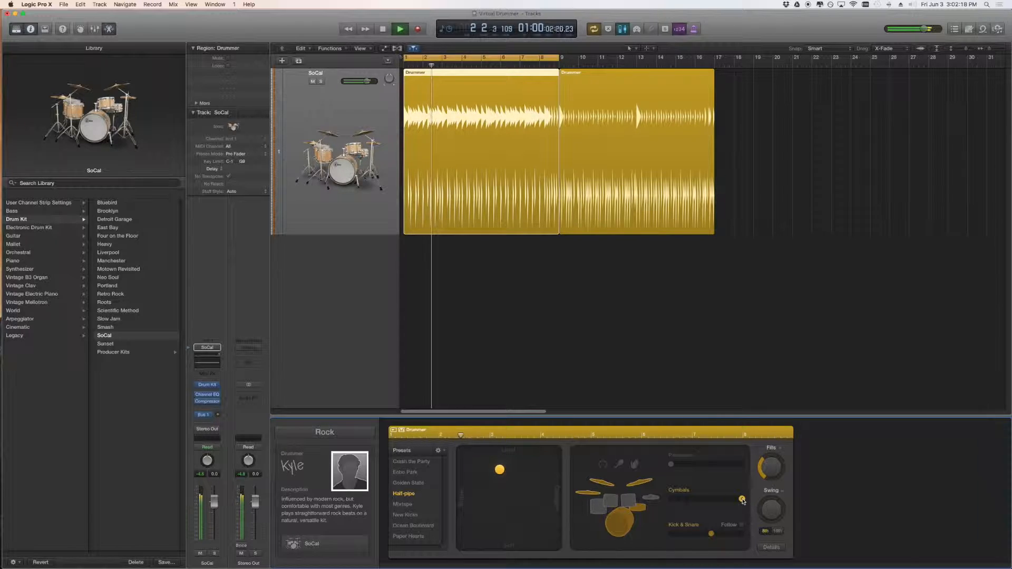
pyautogui.press('space')
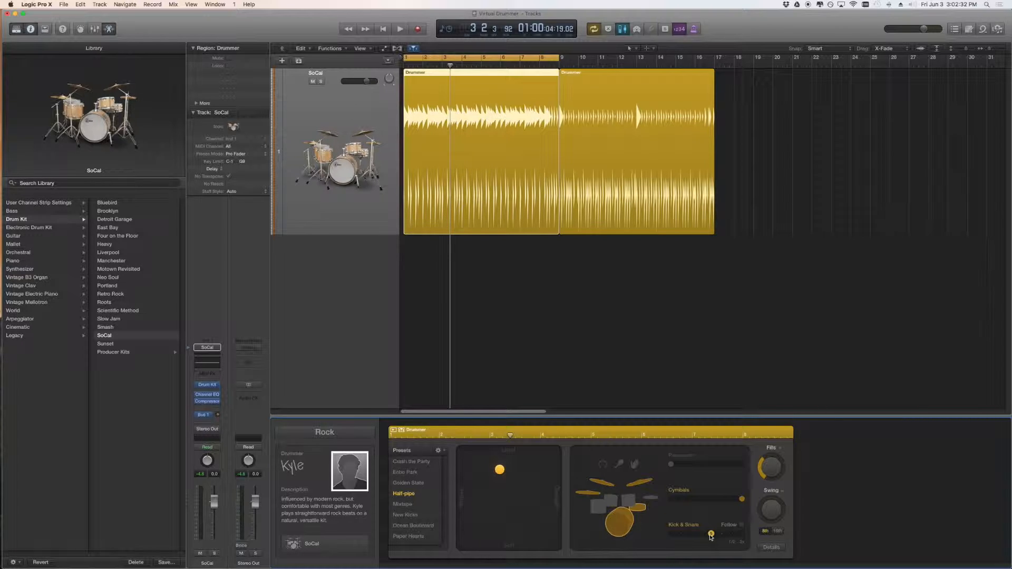
# Step: Set the Kick & Snare variation to its minimum and raise it one variation at a time to its maximum during cycled playback
pyautogui.moveTo(710, 536); pyautogui.dragTo(672, 538)
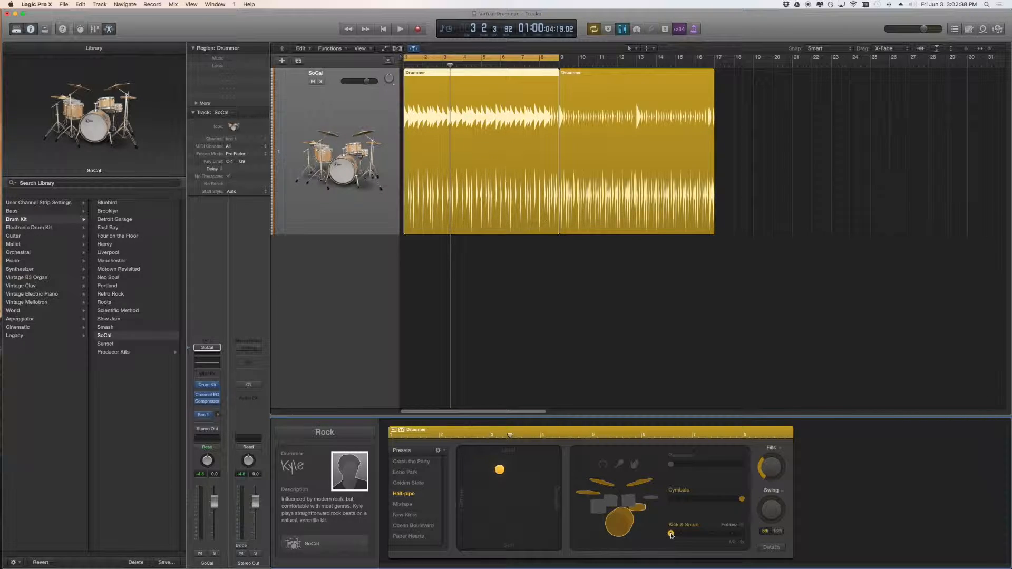
pyautogui.press('space')
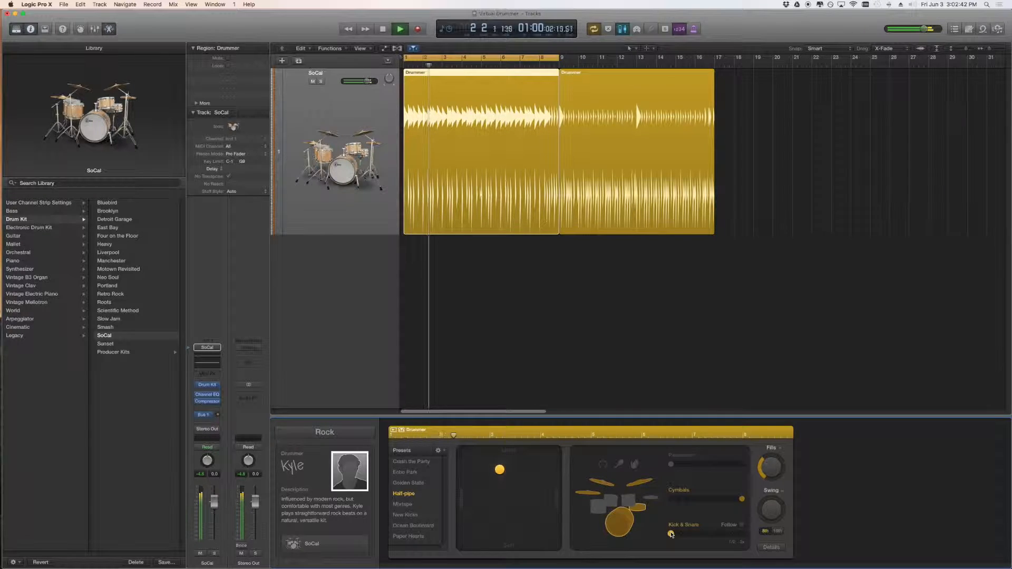
pyautogui.moveTo(671, 534); pyautogui.dragTo(679, 534)
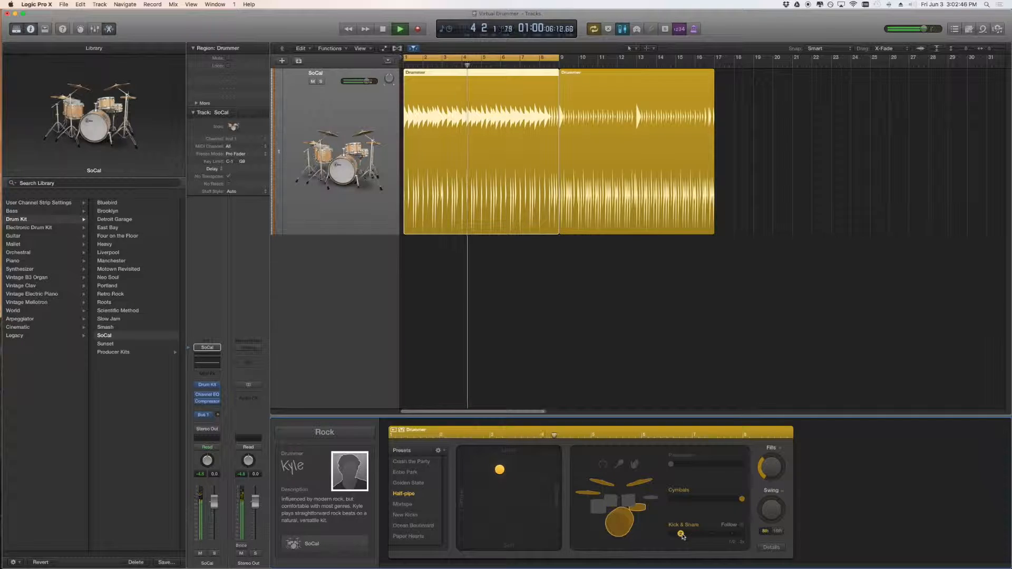
pyautogui.click(690, 534)
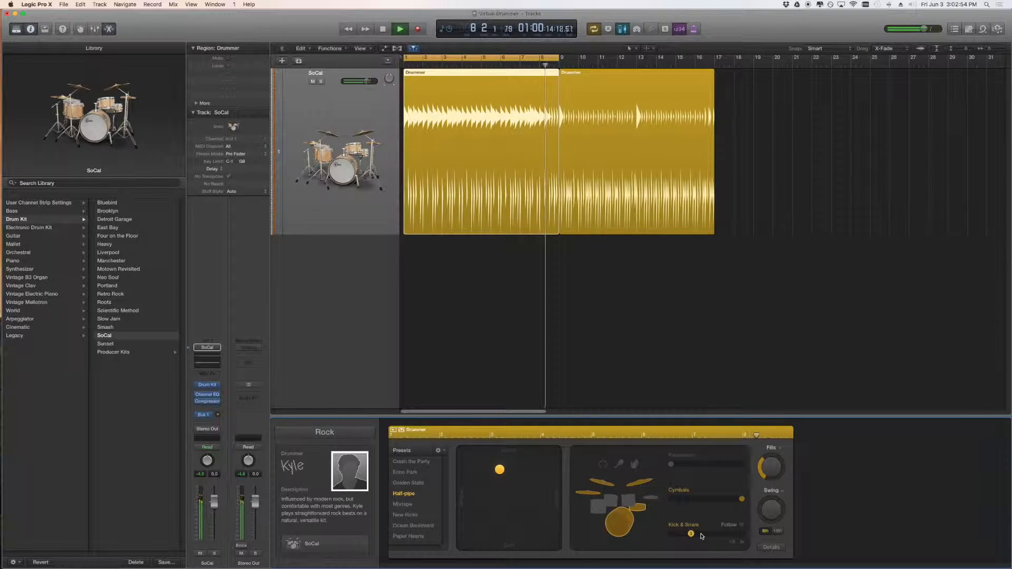
pyautogui.click(701, 536)
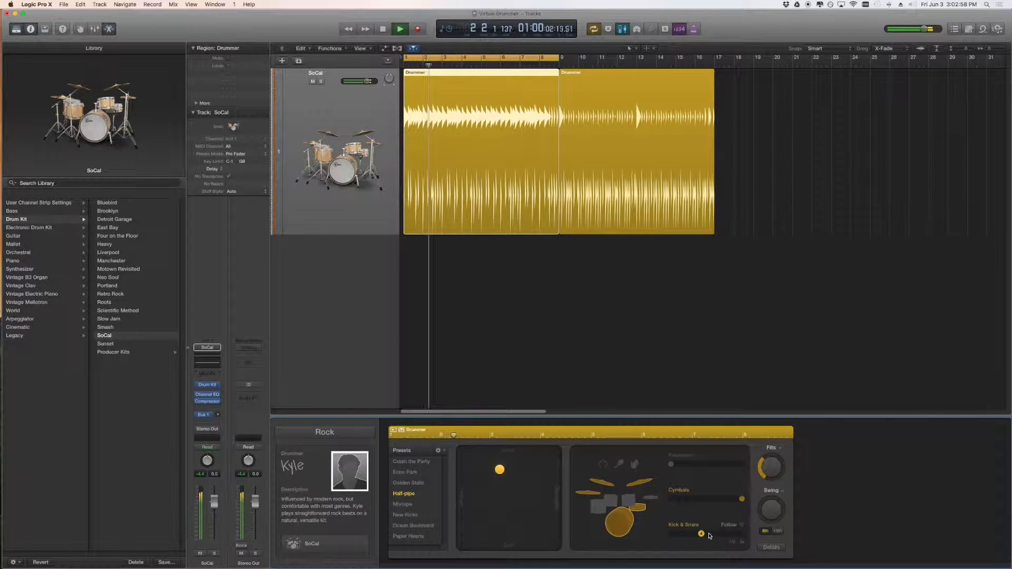
pyautogui.click(711, 535)
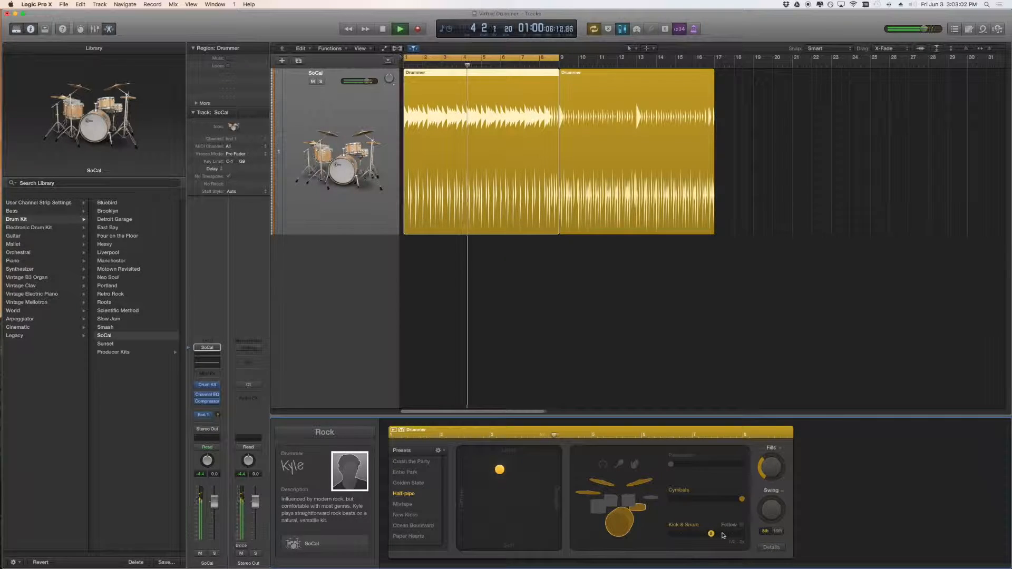
pyautogui.click(721, 535)
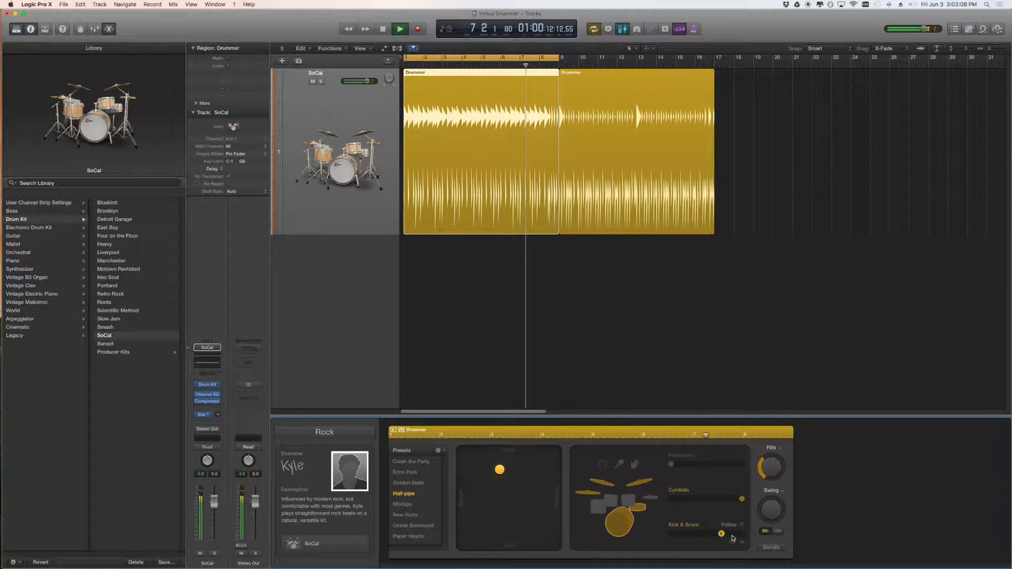
pyautogui.moveTo(732, 537); pyautogui.dragTo(746, 530)
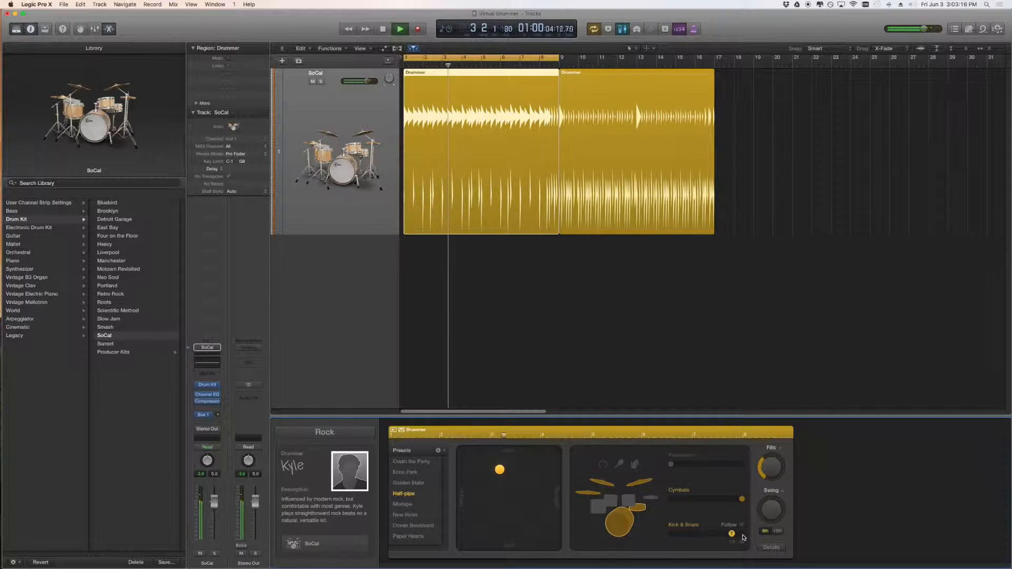
pyautogui.click(742, 535)
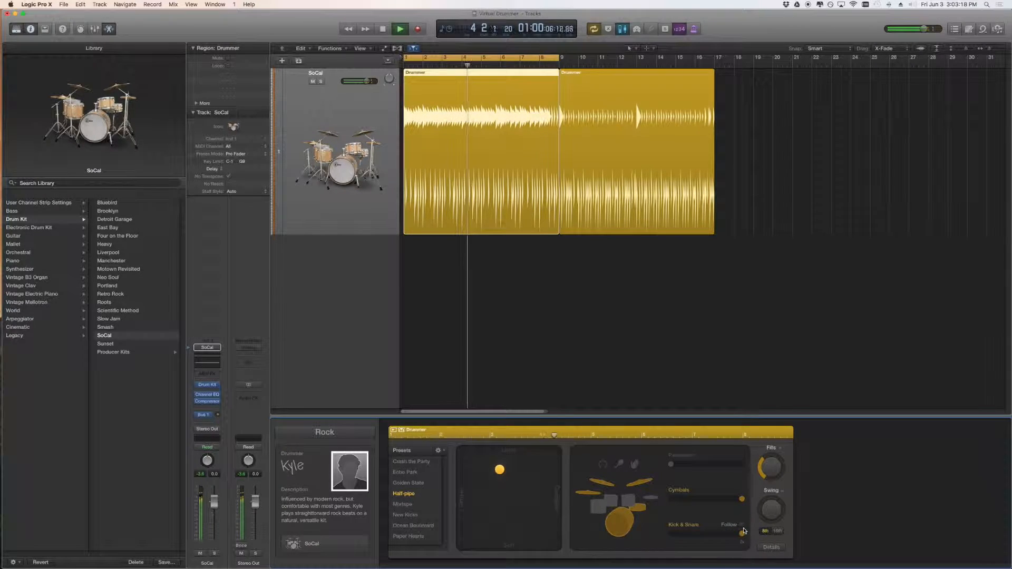
pyautogui.press('space')
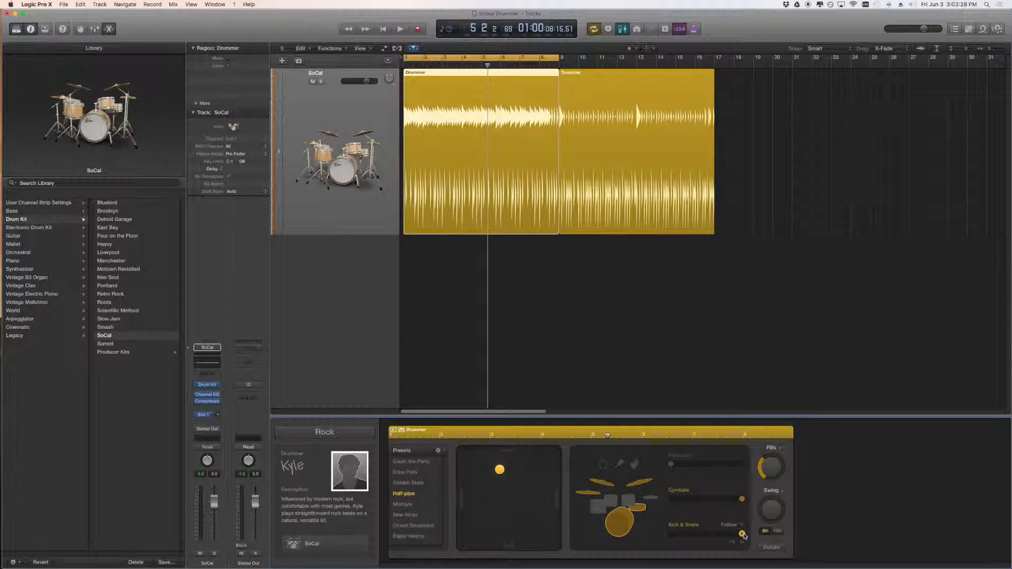
# Step: Return the Kick & Snare variation to its minimum, enable Follow, and keep None as the track to follow
pyautogui.moveTo(743, 534); pyautogui.dragTo(670, 537)
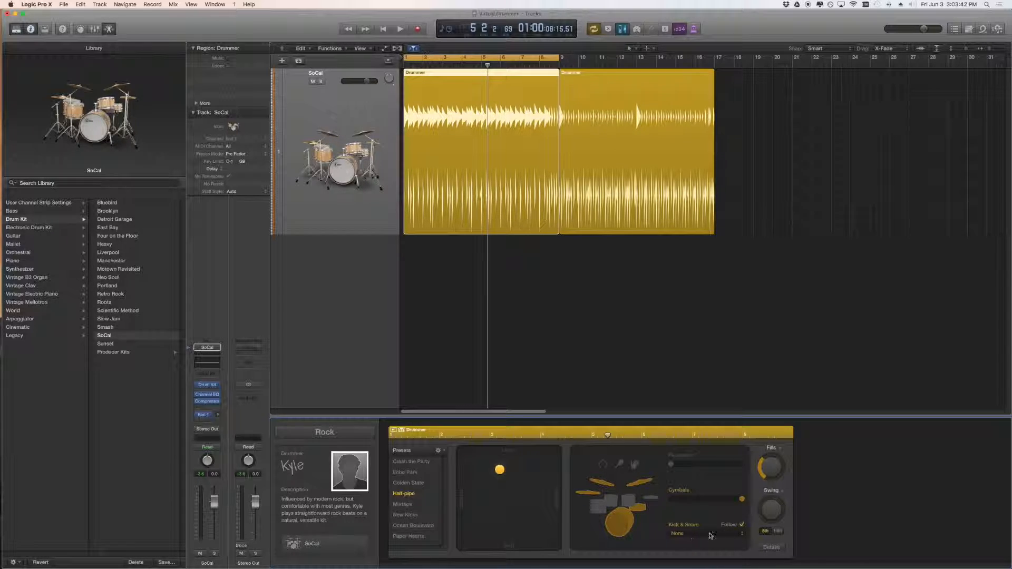
pyautogui.click(737, 537)
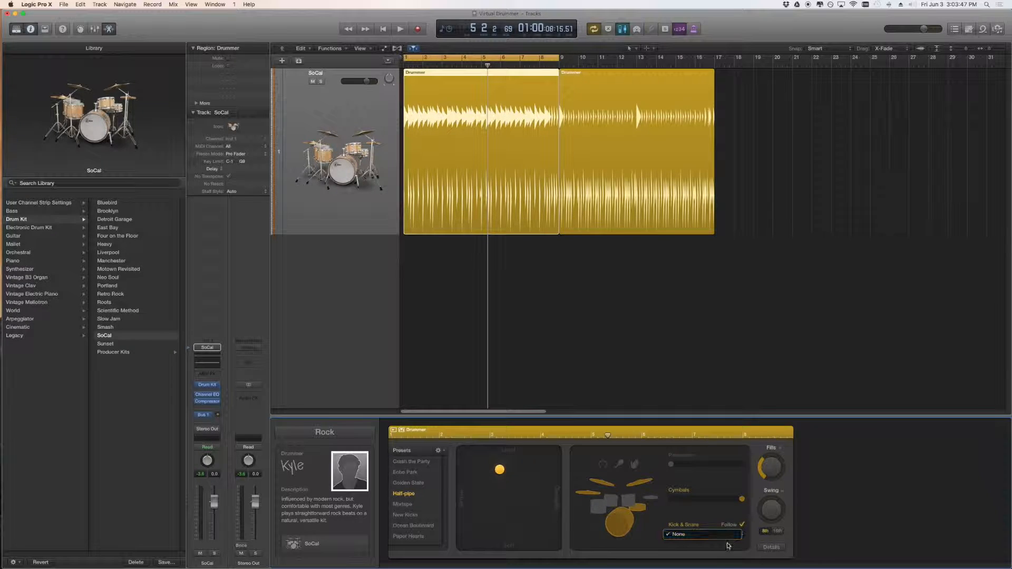
pyautogui.click(719, 510)
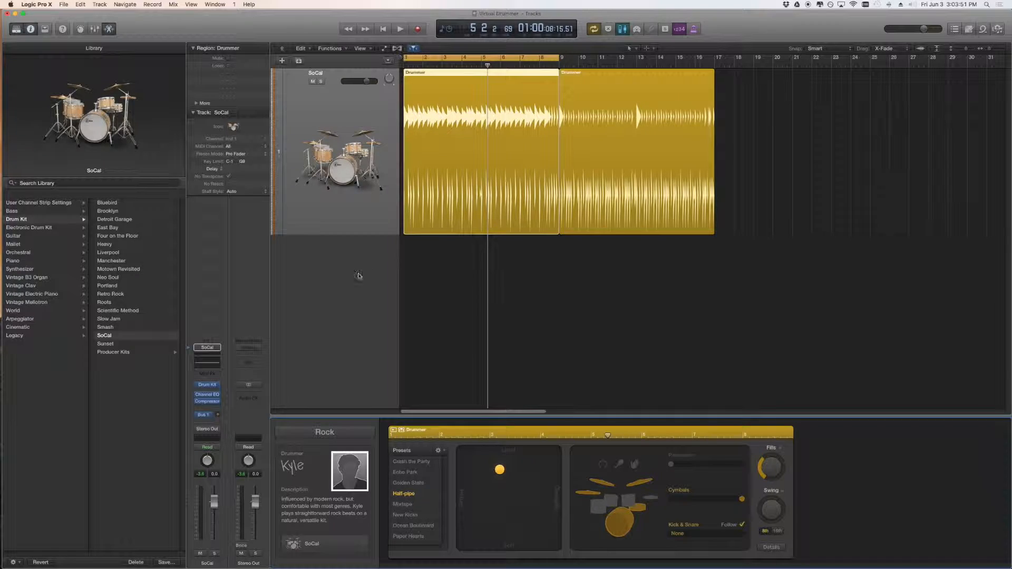
pyautogui.click(499, 300)
pyautogui.click(349, 200)
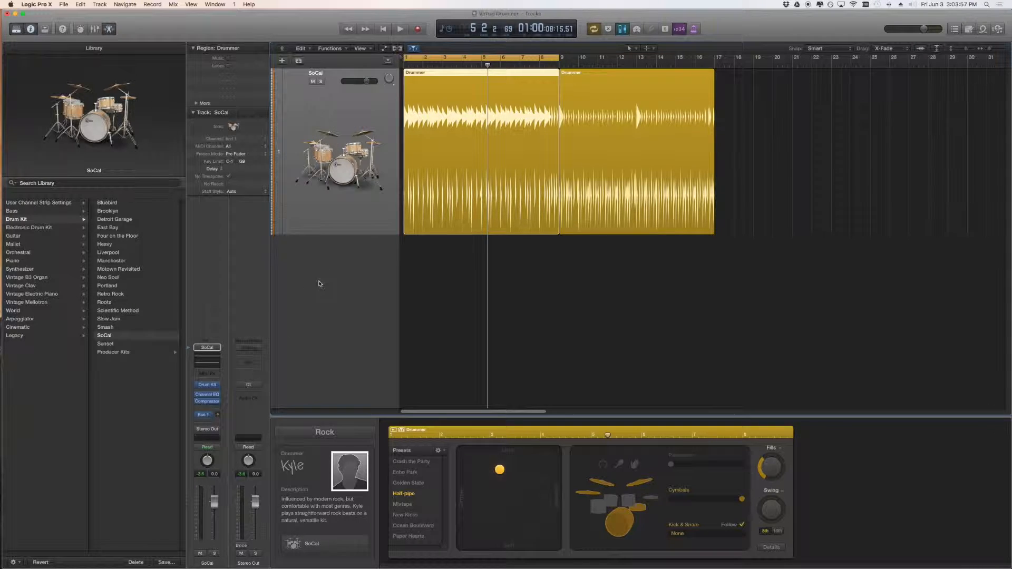
# Step: Create one new software instrument track using the default patch
pyautogui.click(284, 61)
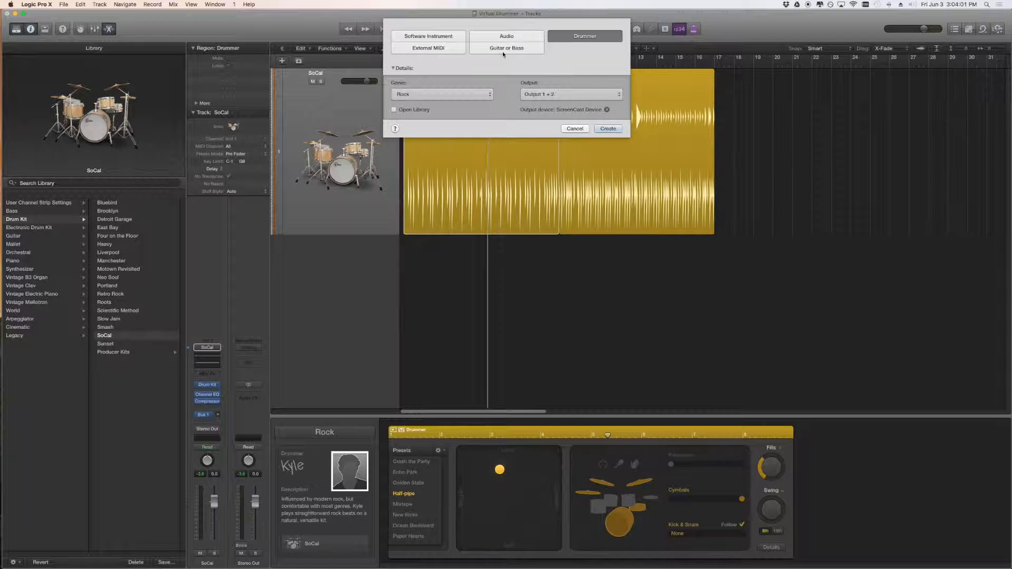
pyautogui.click(410, 35)
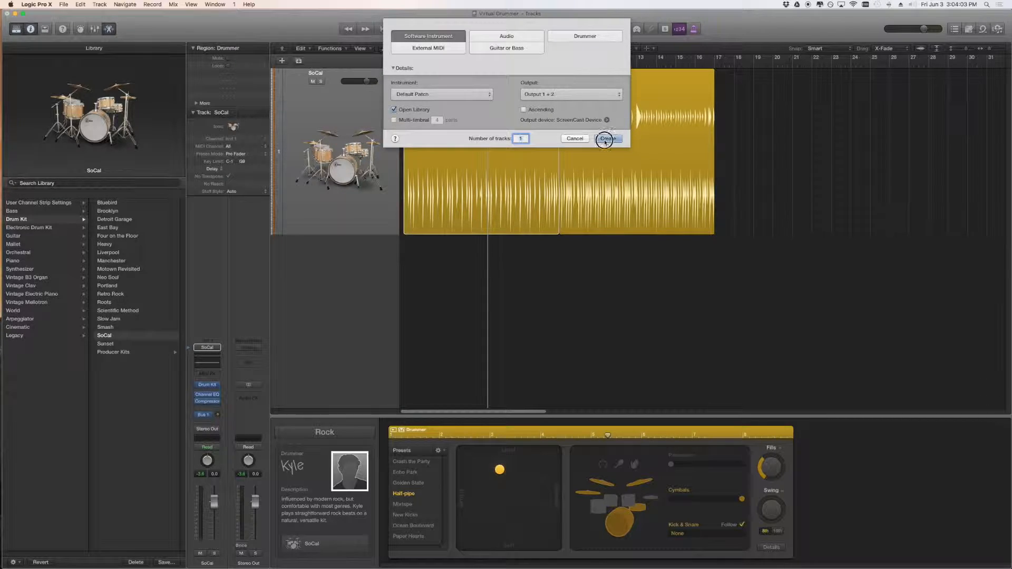
pyautogui.click(605, 140)
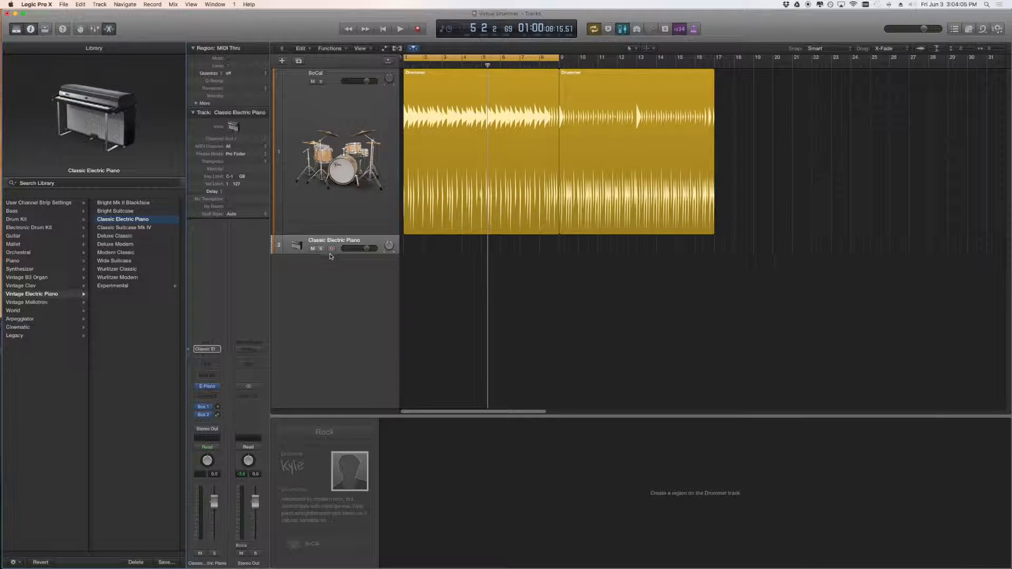
# Step: Enlarge the new instrument track's height and change its sound to the Picked Bass patch from the Bass category
pyautogui.moveTo(330, 254); pyautogui.dragTo(338, 327)
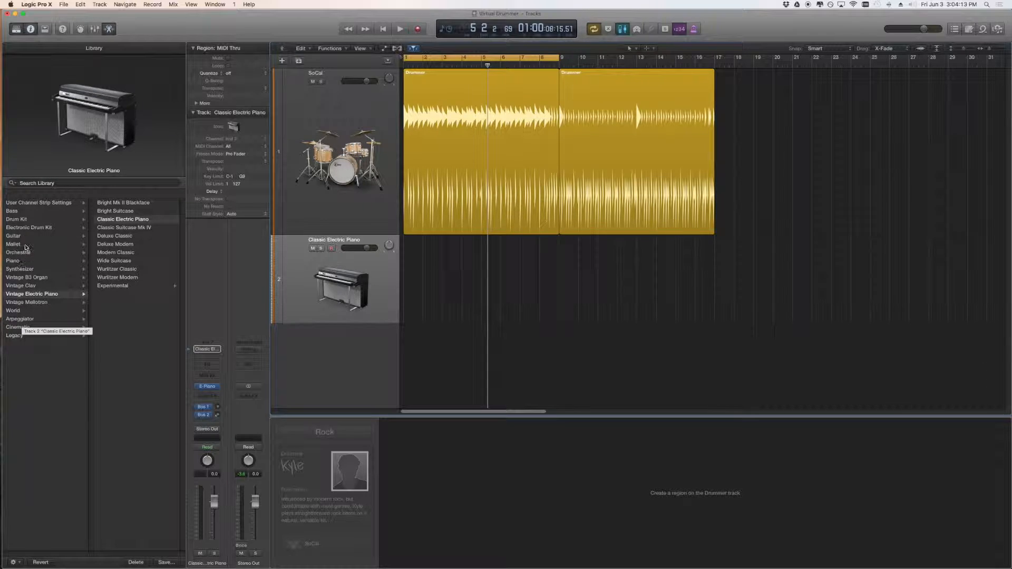
pyautogui.click(28, 211)
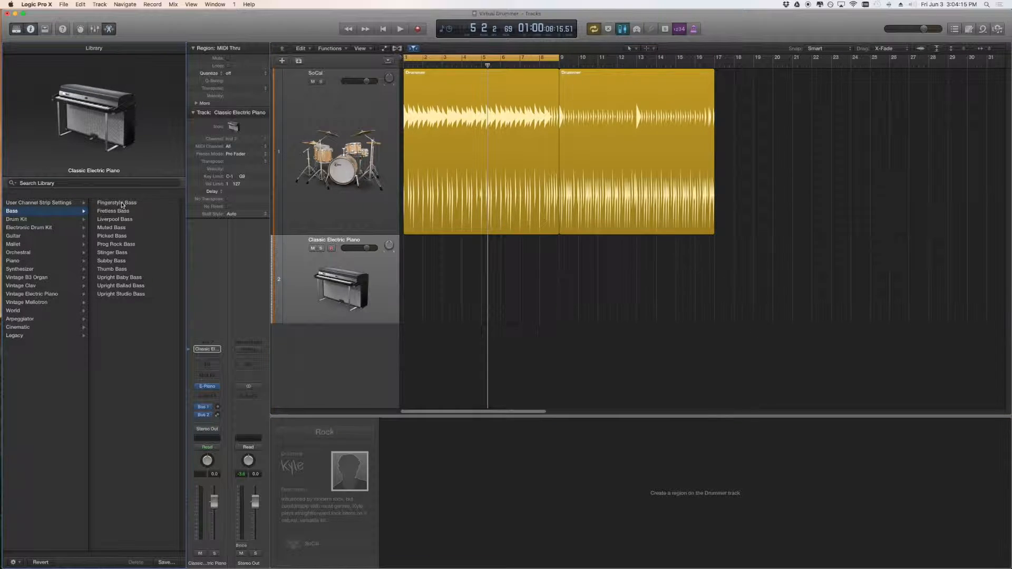
pyautogui.click(126, 236)
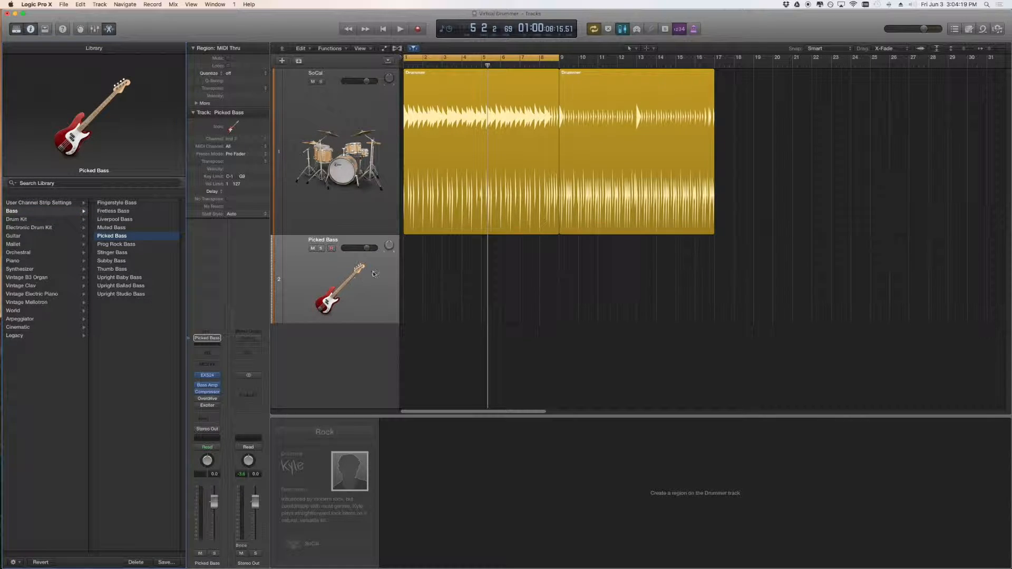
pyautogui.rightClick(418, 265)
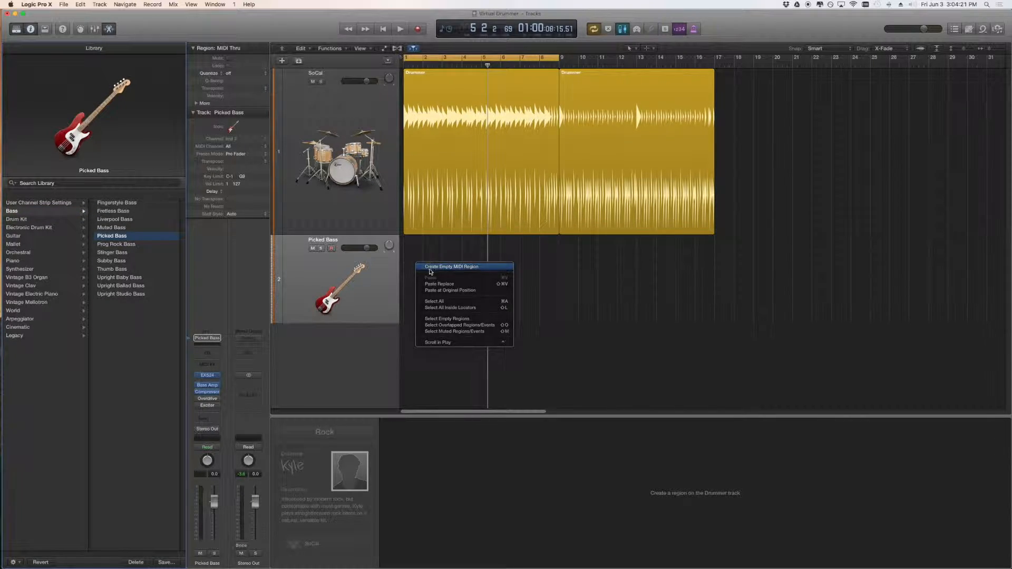
pyautogui.click(433, 270)
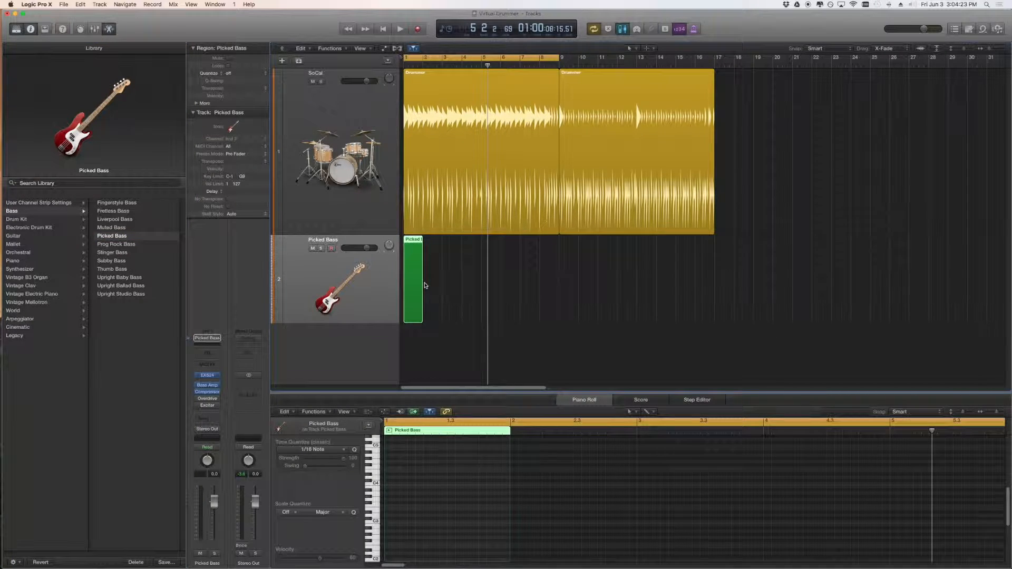
pyautogui.press('Delete')
# Step: Show the Musical Typing keyboard, test the bass with the notes C, D and E, and move the keyboard clear of the regions
pyautogui.click(197, 5)
pyautogui.moveTo(215, 4)
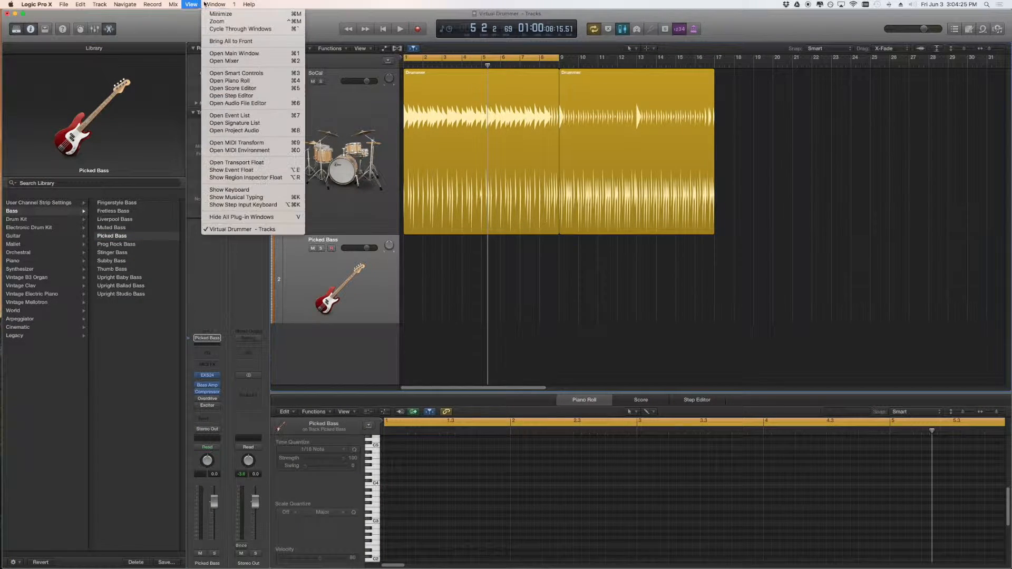
pyautogui.click(239, 197)
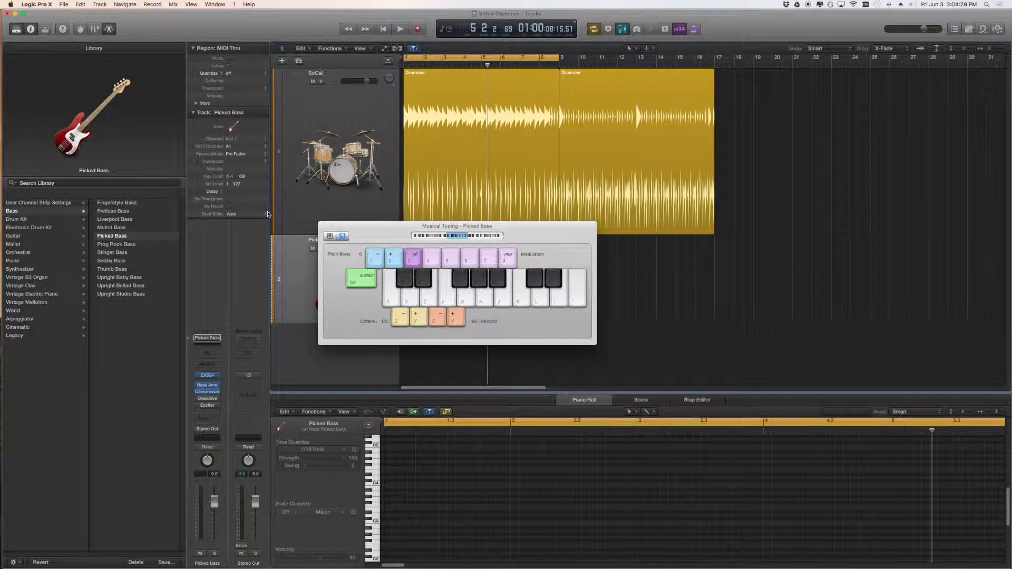
pyautogui.press('a')
pyautogui.press('s')
pyautogui.press('d')
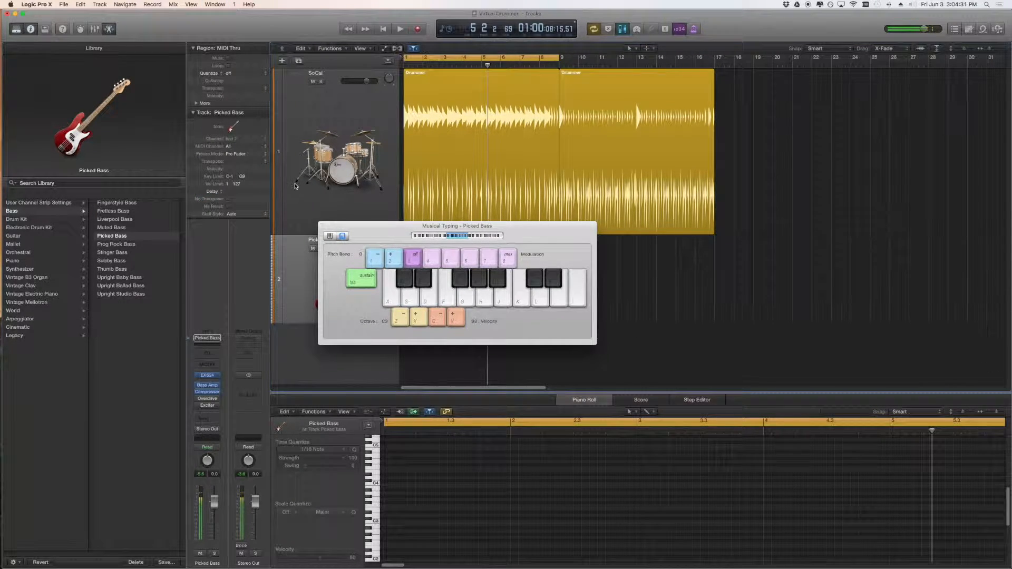
pyautogui.moveTo(507, 235); pyautogui.dragTo(298, 225)
# Step: Record a bass line from bar 1 on the Picked Bass track using the notes C, D and E, and close Musical Typing
pyautogui.press('Return')
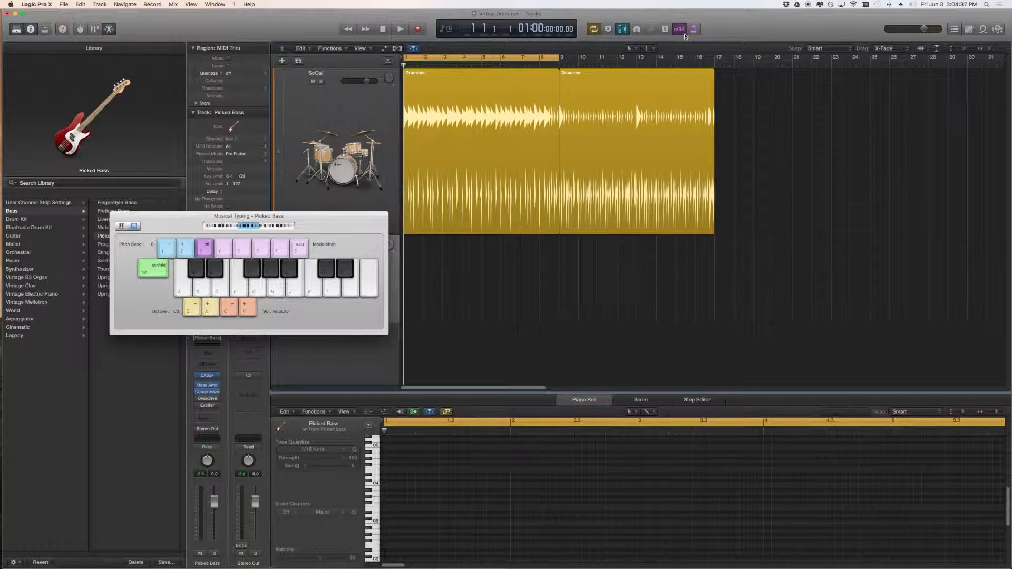
pyautogui.press('r')
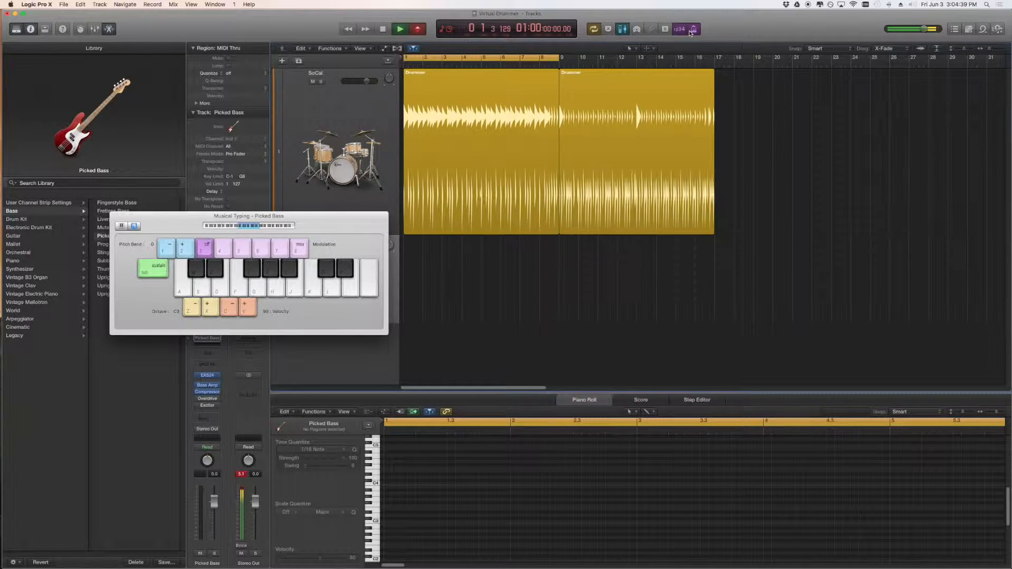
pyautogui.press('a')
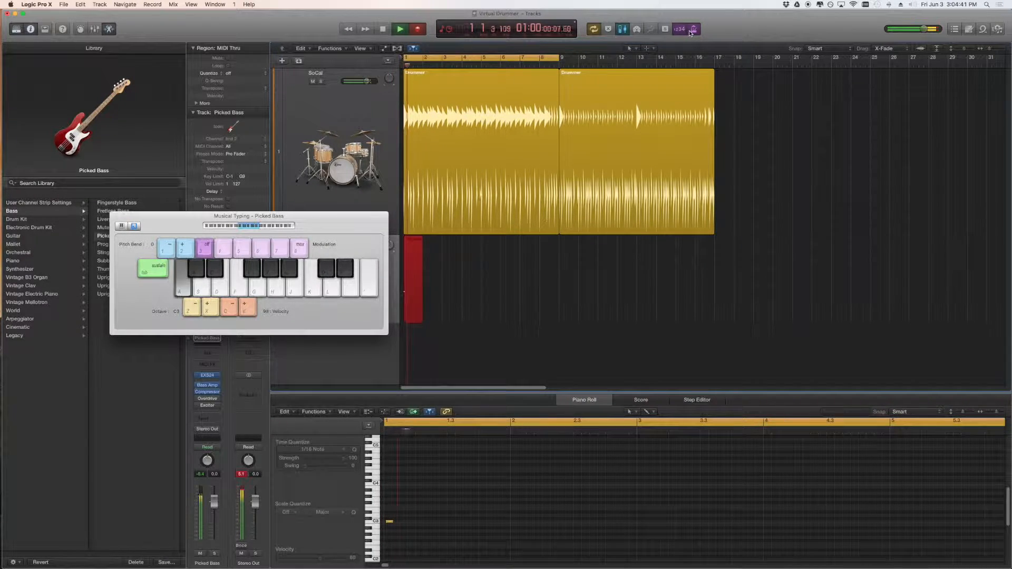
pyautogui.press('s')
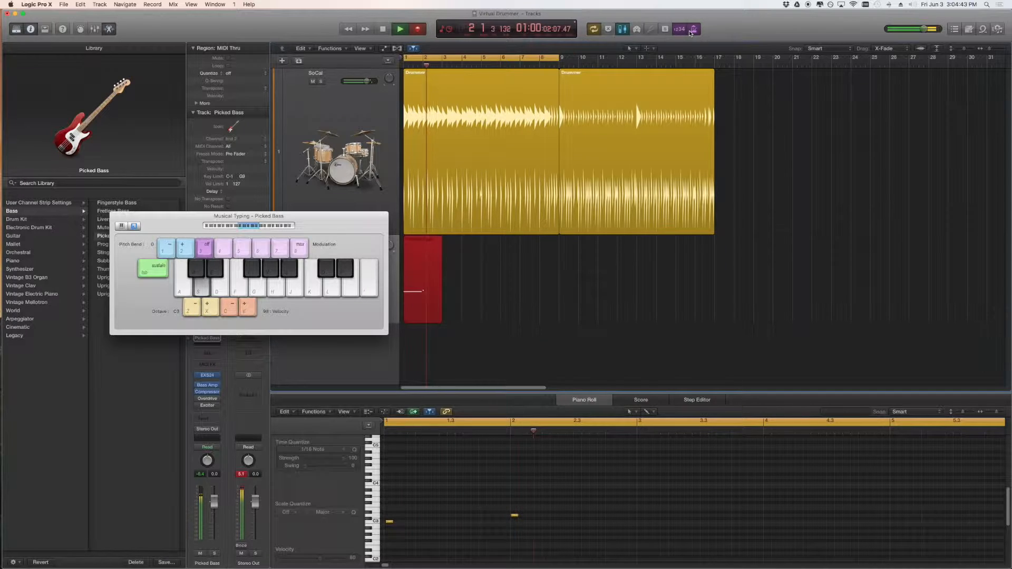
pyautogui.press('d')
pyautogui.press('d')
pyautogui.press('d')
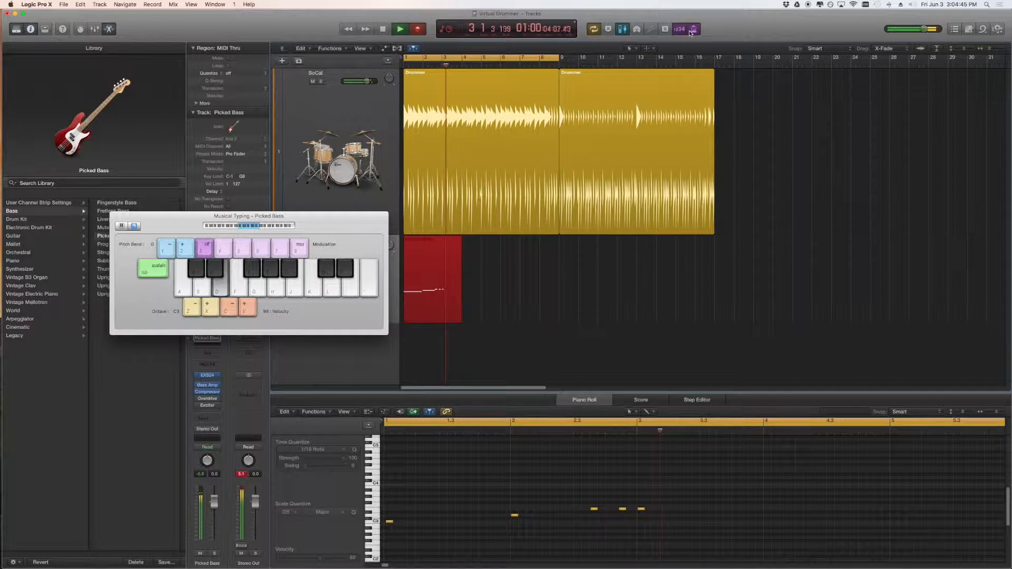
pyautogui.press('s')
pyautogui.press('a')
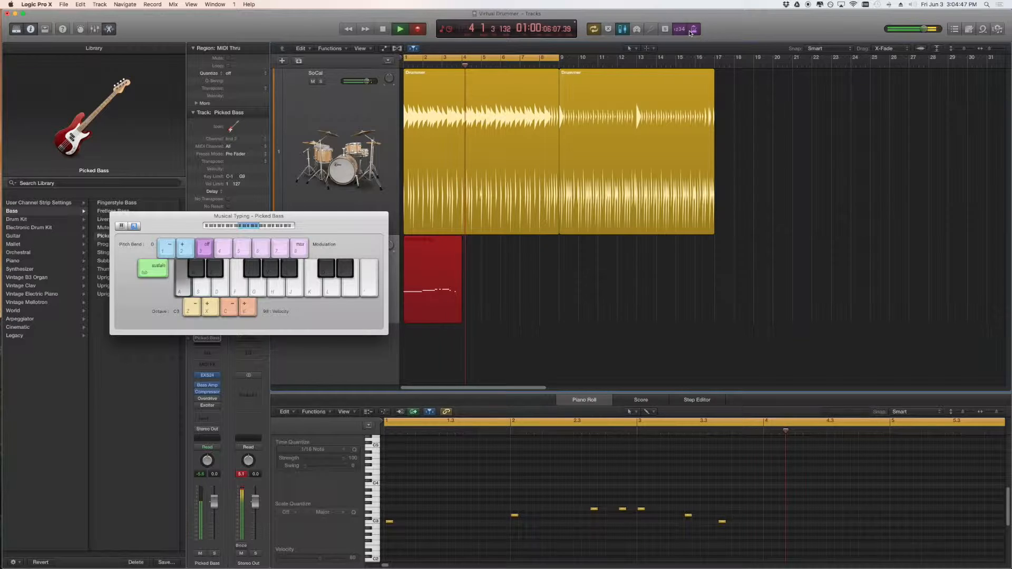
pyautogui.press('a')
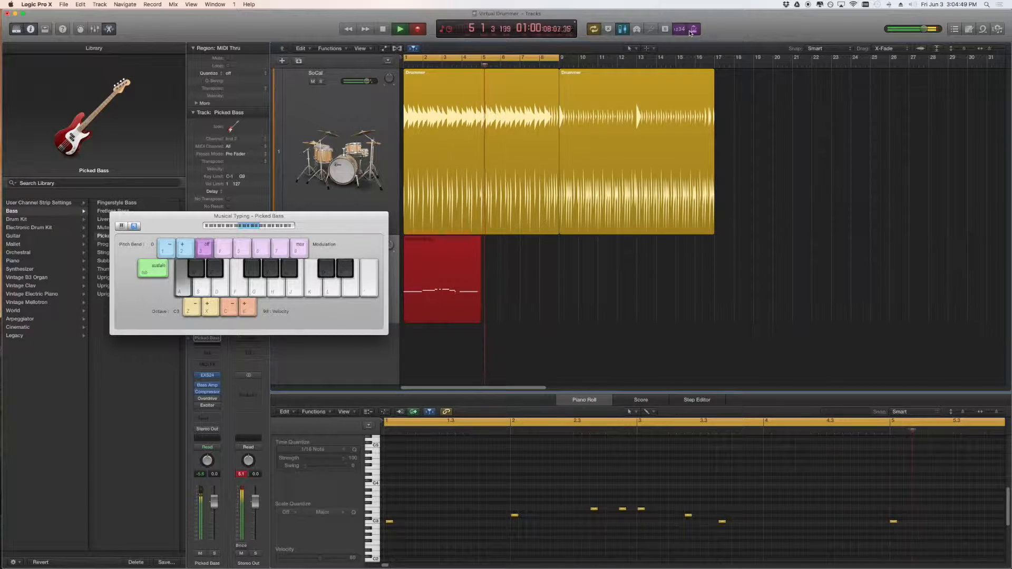
pyautogui.press('s')
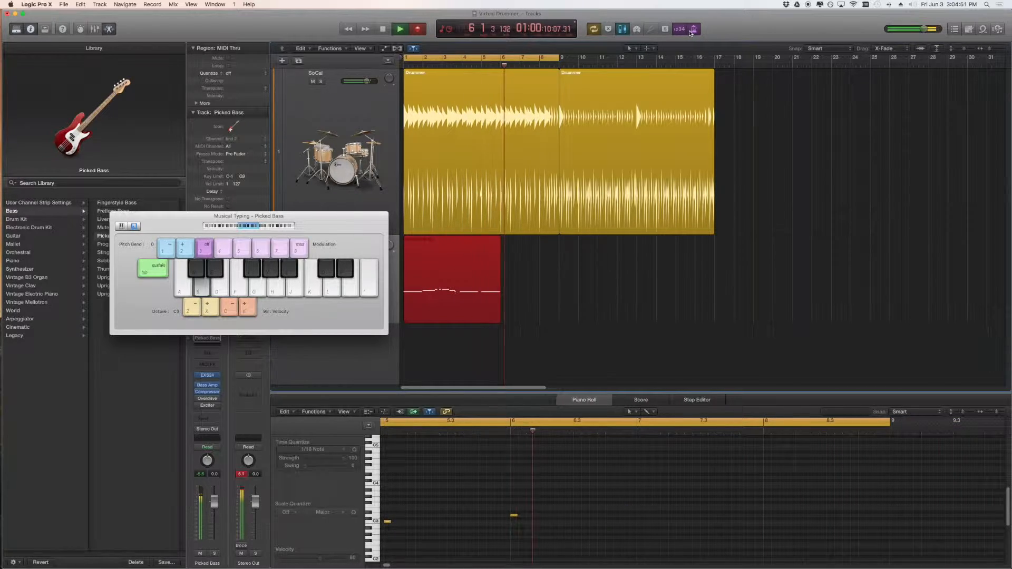
pyautogui.press('d')
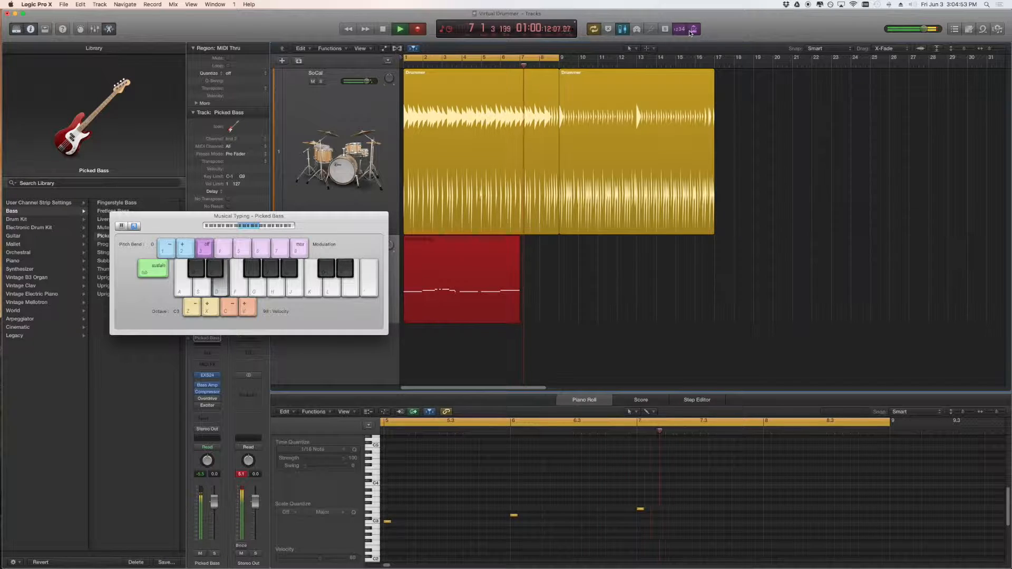
pyautogui.press('s')
pyautogui.press('a')
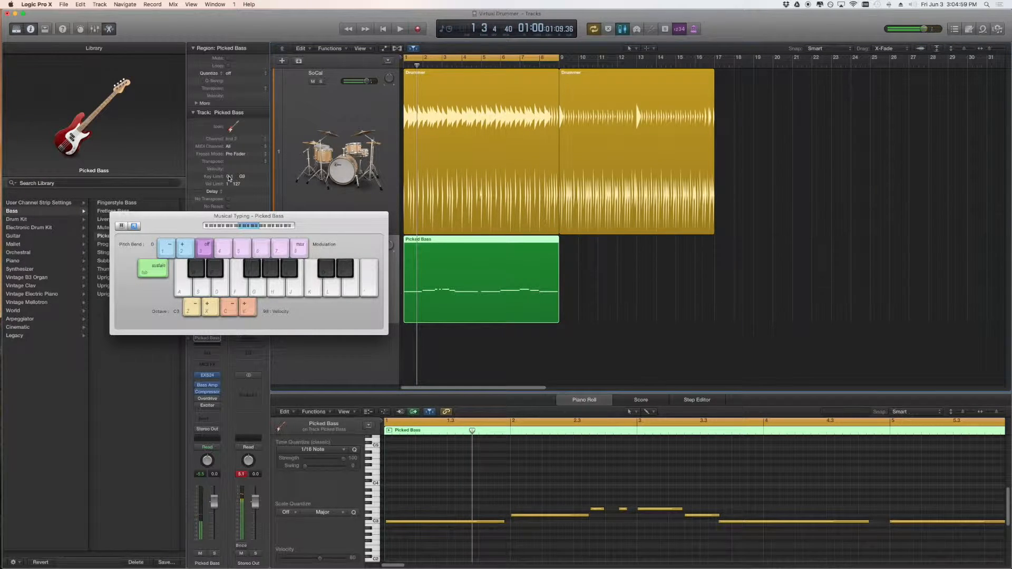
pyautogui.click(115, 216)
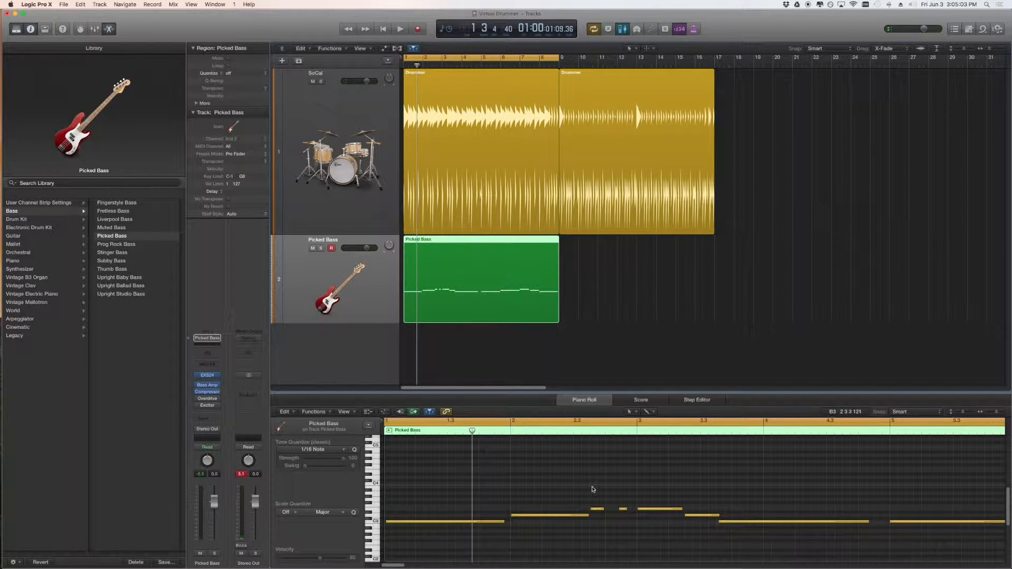
# Step: Play the recorded bass line with the drums from the beginning through bar 8, and enlarge the Piano Roll
pyautogui.scroll(-2, 592, 489)
pyautogui.hscroll(5, 561, 492)
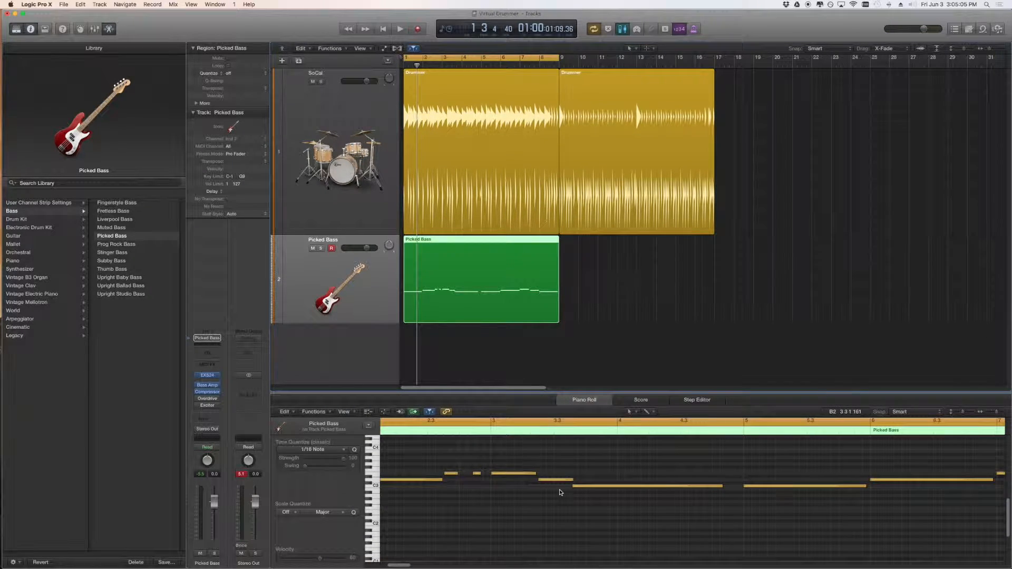
pyautogui.hscroll(-5, 559, 490)
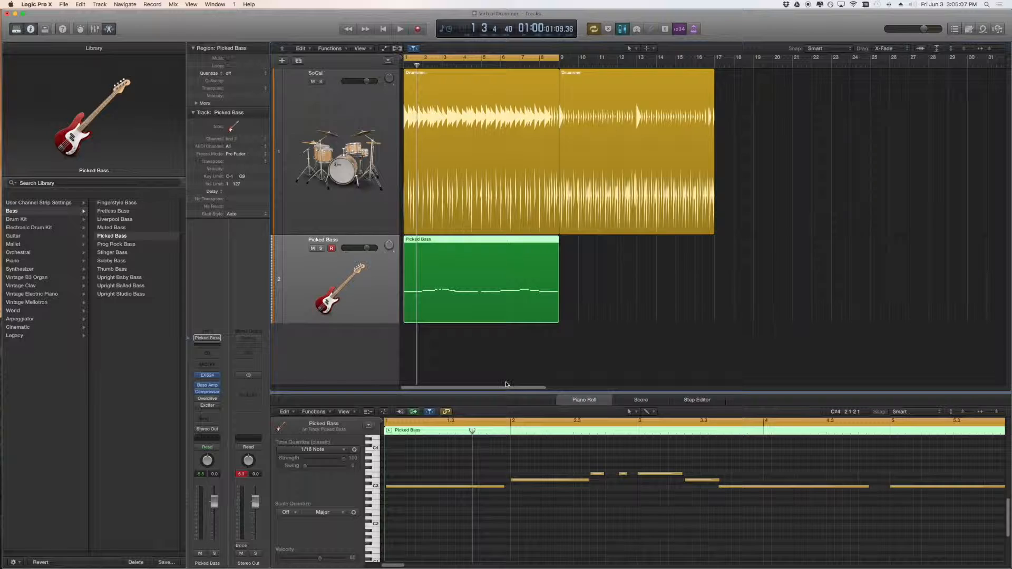
pyautogui.press('Return')
pyautogui.press('space')
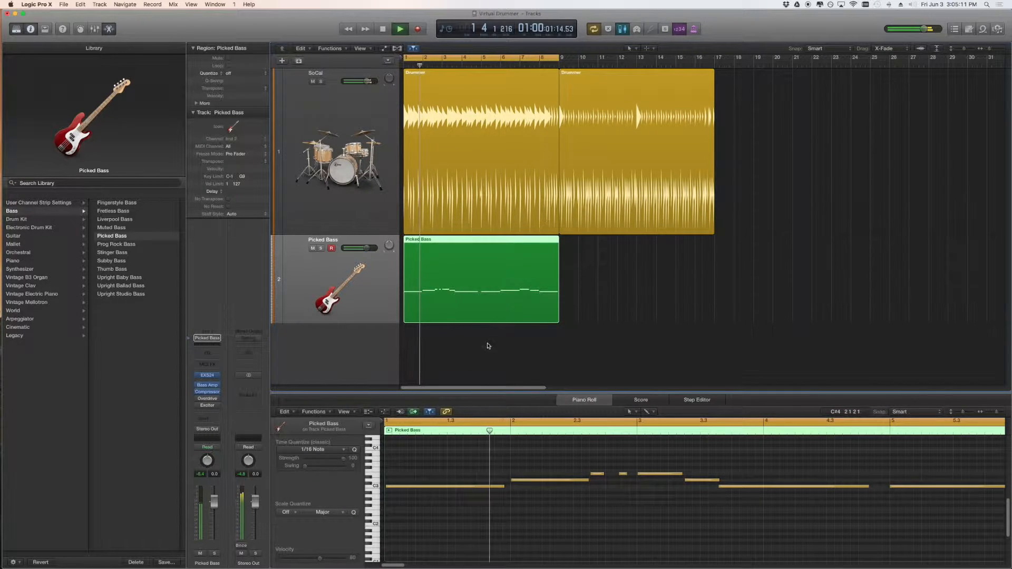
pyautogui.moveTo(522, 384); pyautogui.dragTo(526, 337)
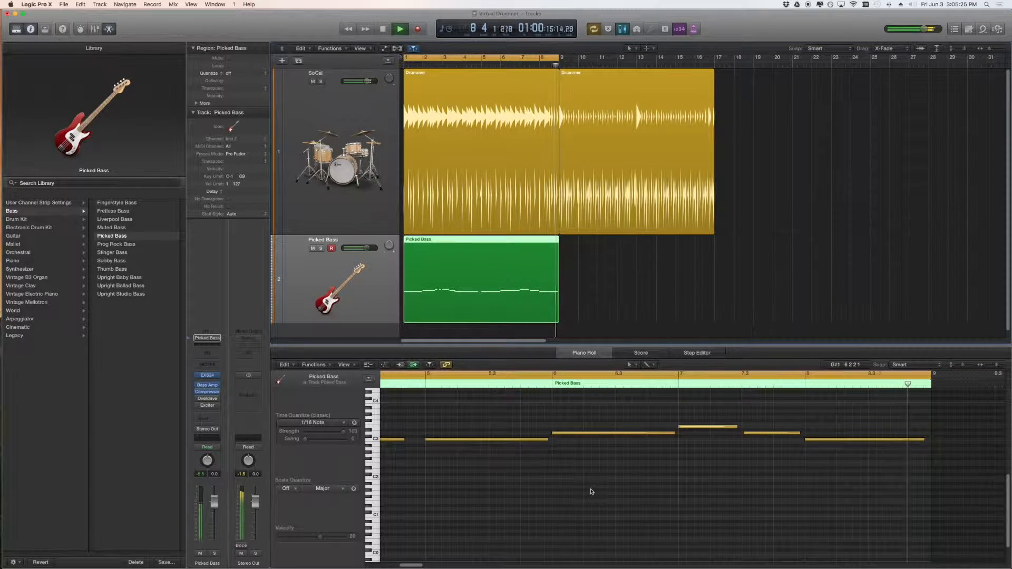
pyautogui.press('space')
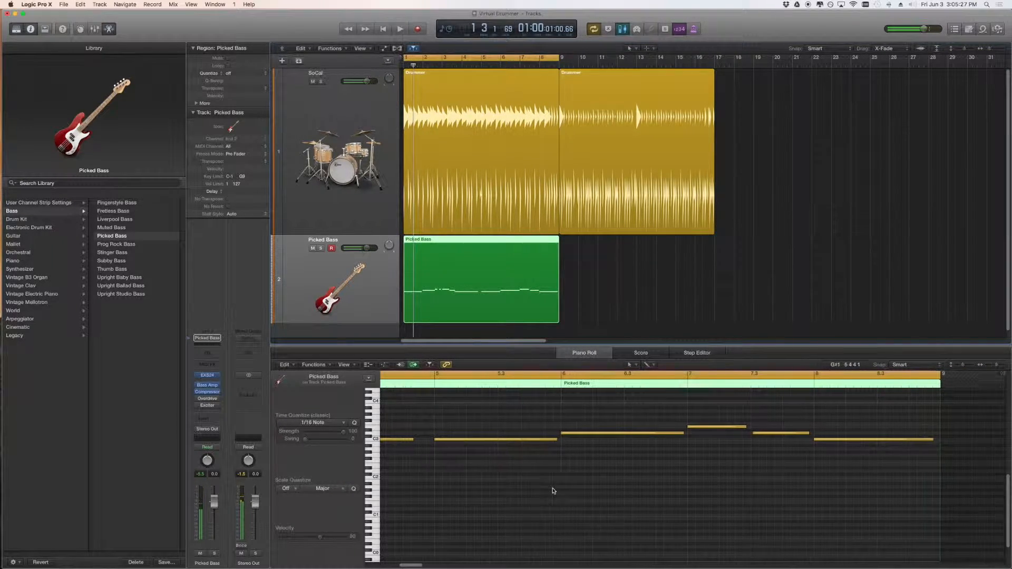
# Step: Shift the long C note before bar 4 slightly later in the Piano Roll, and play back the bass line
pyautogui.hscroll(-5, 554, 491)
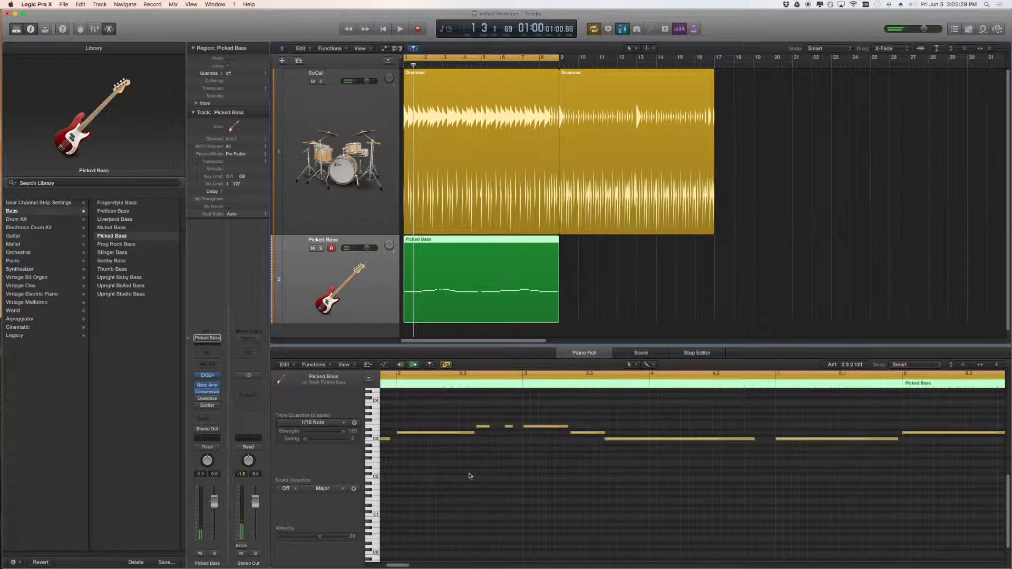
pyautogui.hscroll(2, 470, 476)
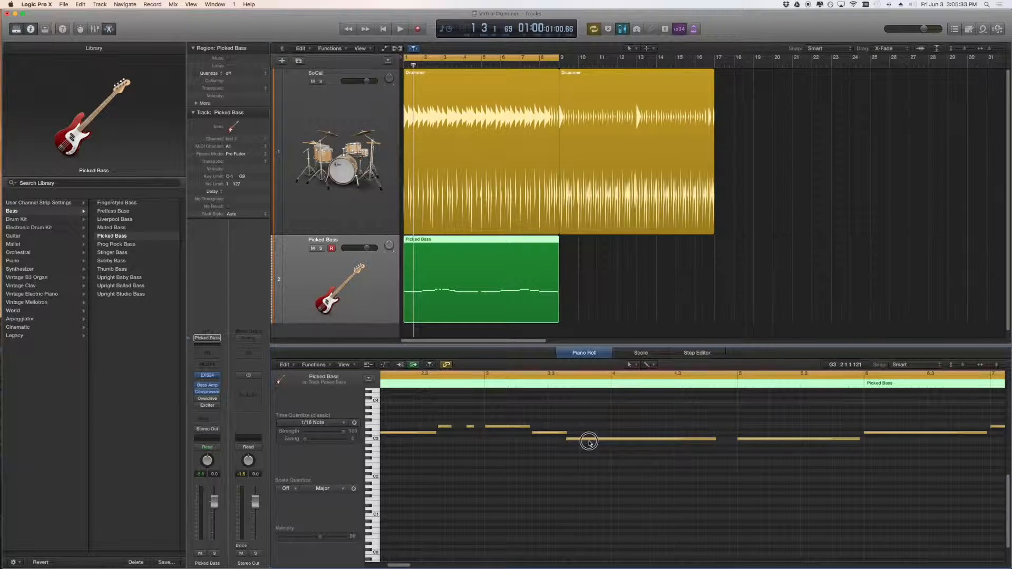
pyautogui.moveTo(592, 439); pyautogui.dragTo(604, 437)
pyautogui.click(504, 442)
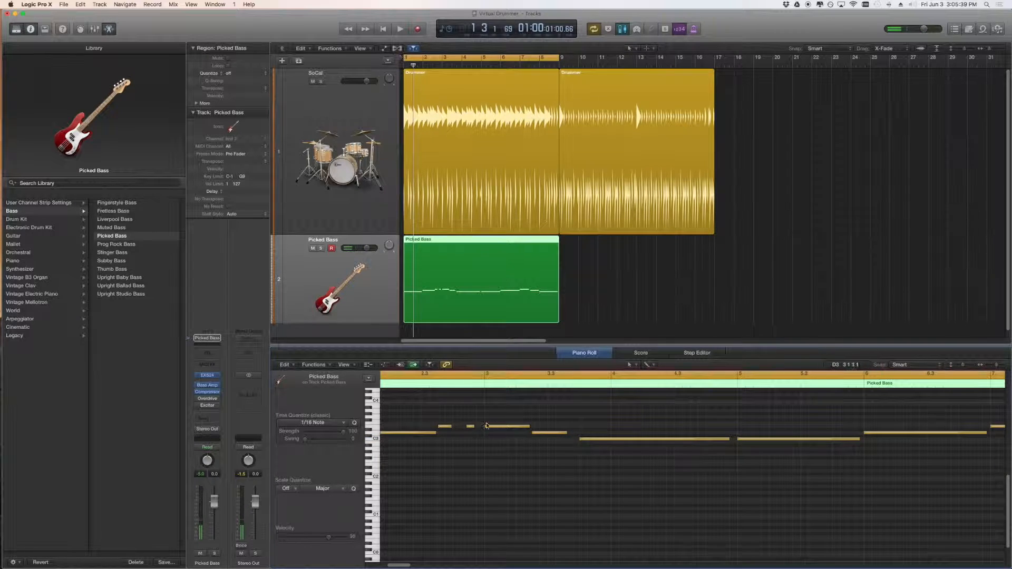
pyautogui.click(469, 384)
pyautogui.press('space')
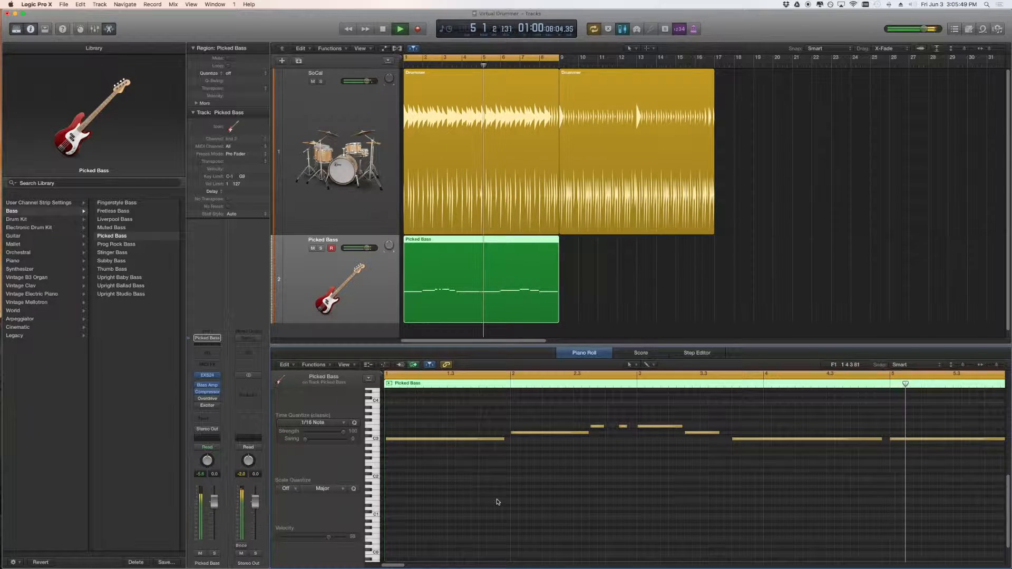
pyautogui.press('space')
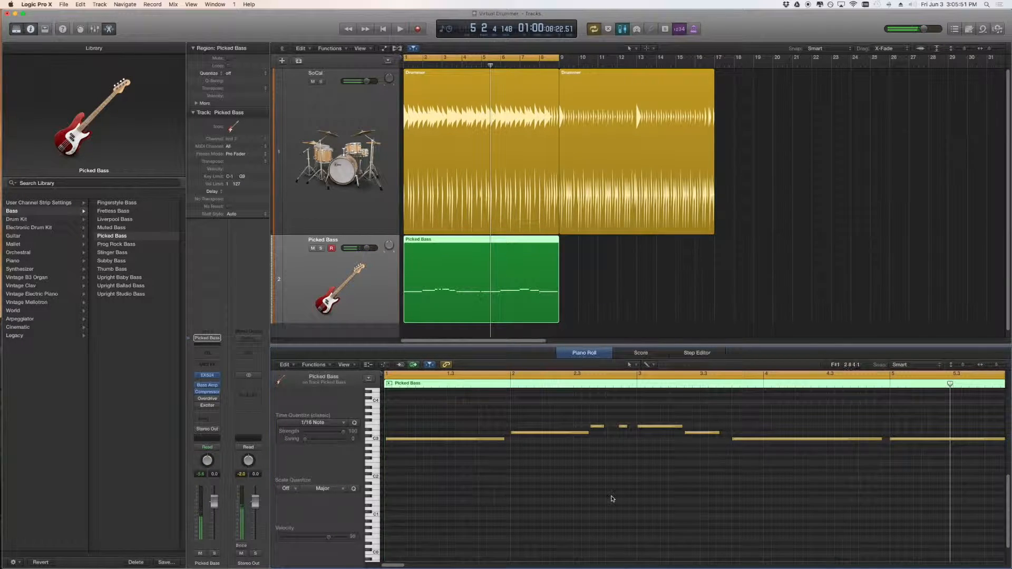
# Step: Choose Picked Bass as the track the first Drummer region's kick and snare follow, and reopen the bass region's notes
pyautogui.click(455, 172)
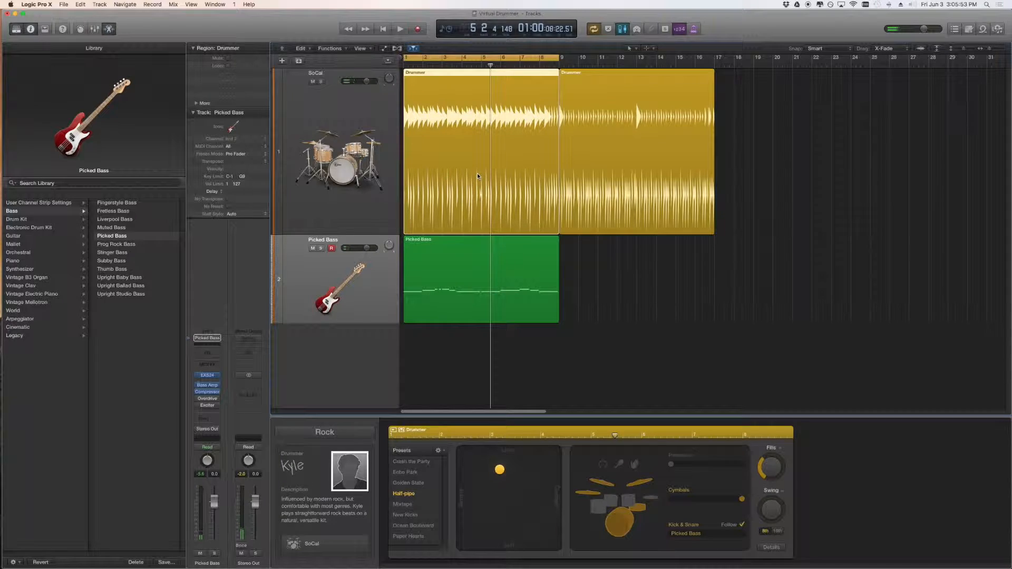
pyautogui.click(731, 534)
pyautogui.click(730, 536)
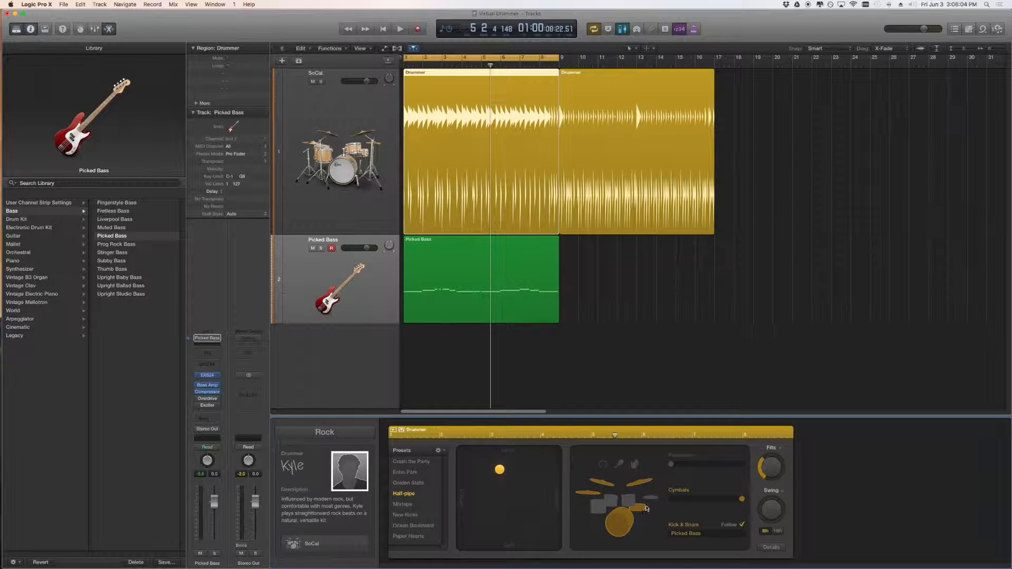
pyautogui.doubleClick(446, 298)
pyautogui.scroll(3, 411, 420)
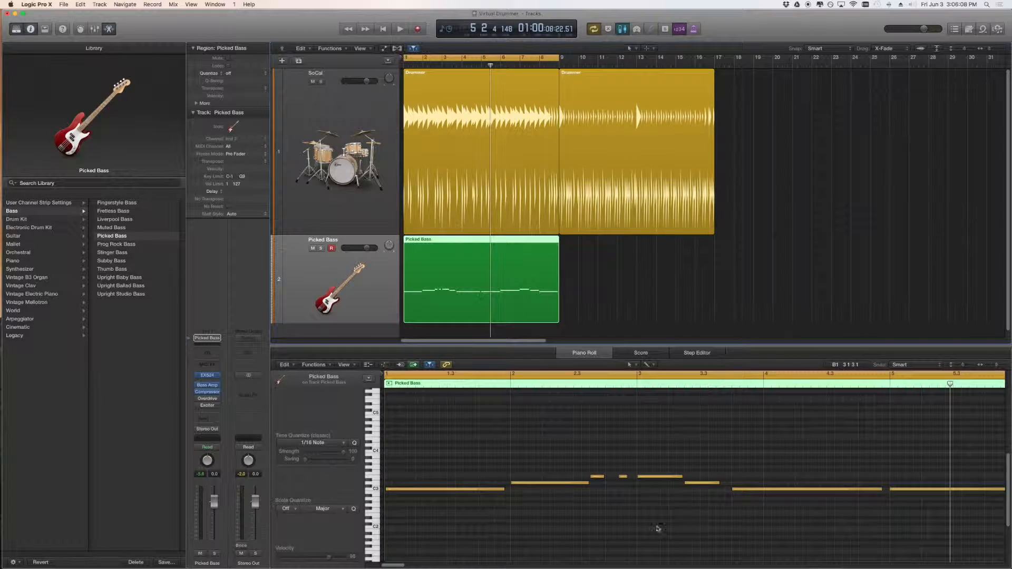
pyautogui.scroll(-1, 419, 431)
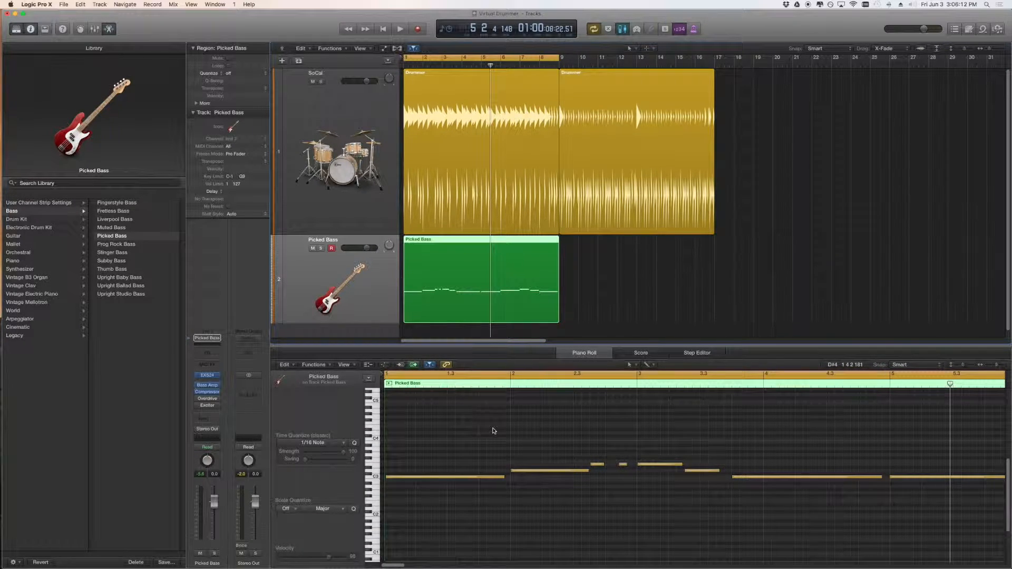
# Step: During playback from the start, compare the first Drummer region with Follow off and Kick & Snare at maximum against Follow enabled
pyautogui.press('Return')
pyautogui.press('space')
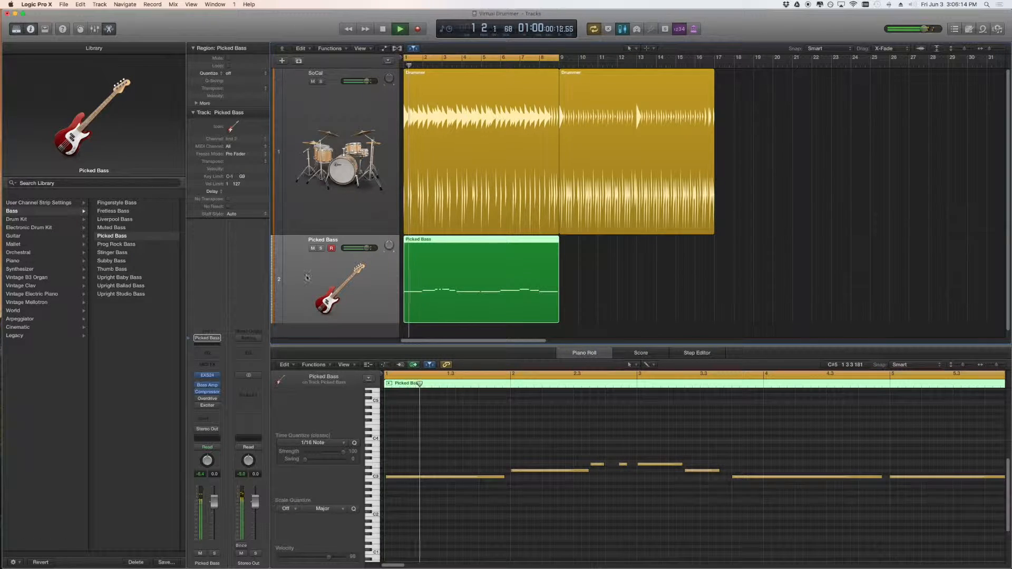
pyautogui.click(479, 131)
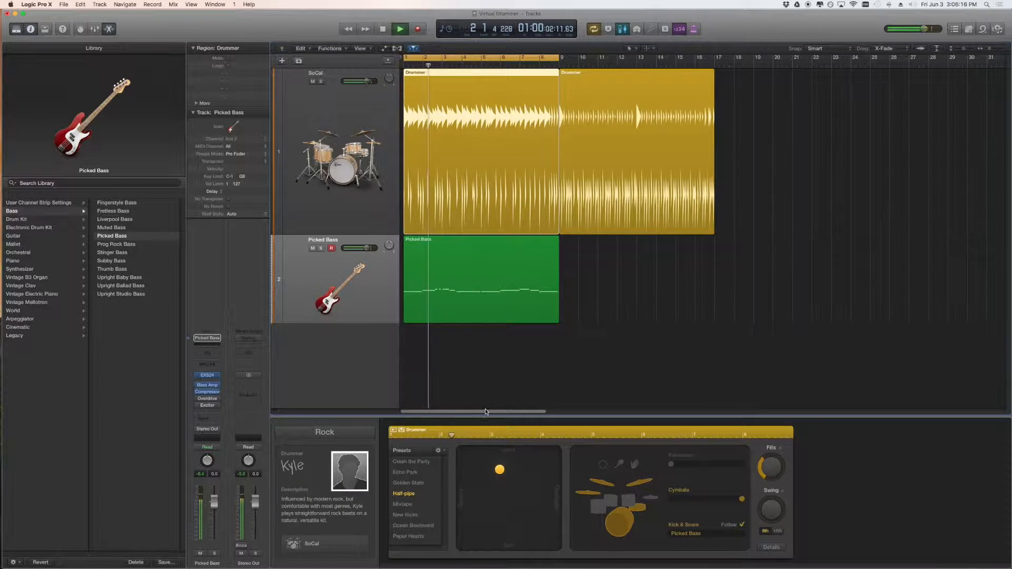
pyautogui.click(743, 525)
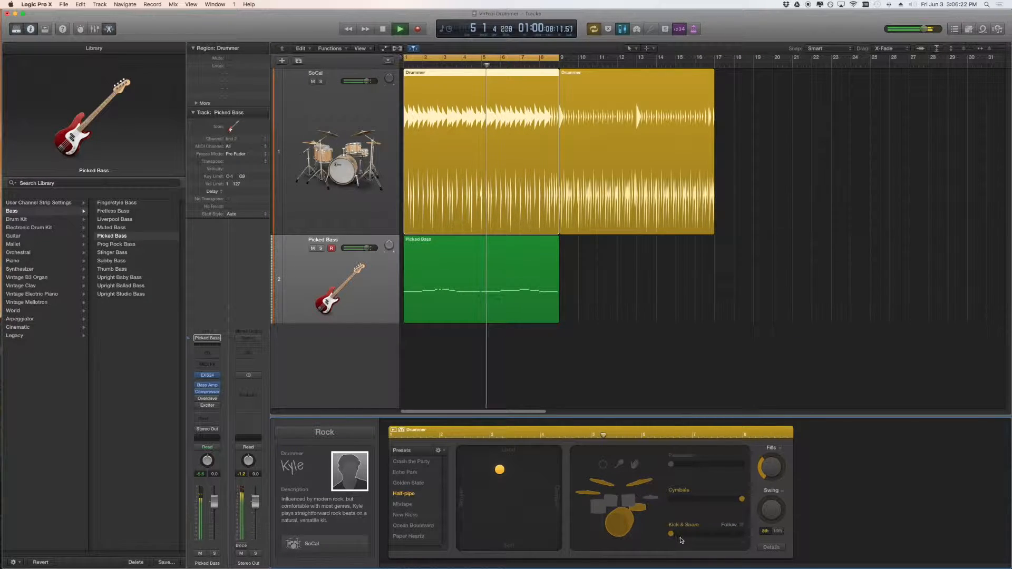
pyautogui.moveTo(725, 536); pyautogui.dragTo(743, 533)
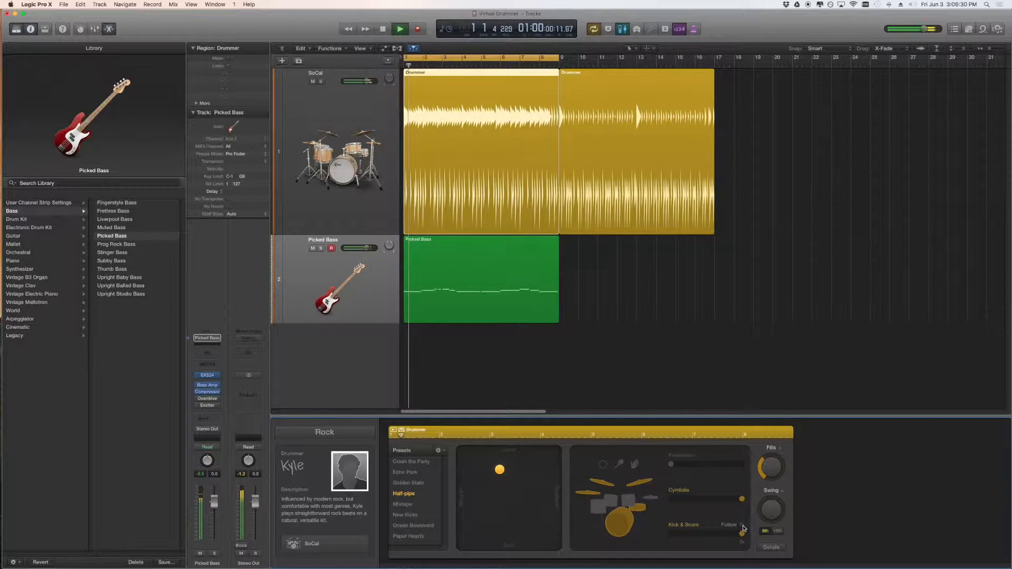
pyautogui.click(742, 526)
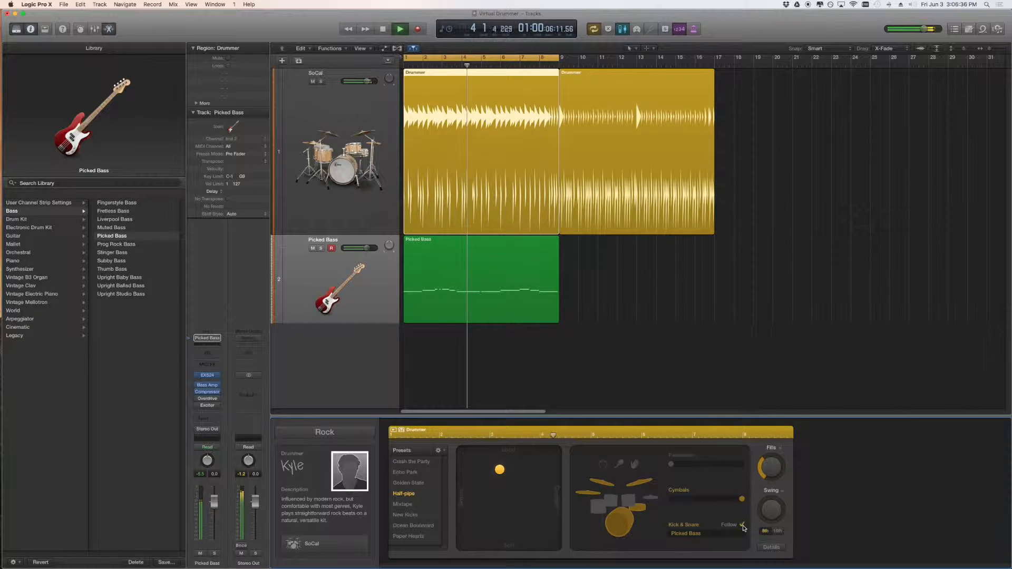
pyautogui.press('space')
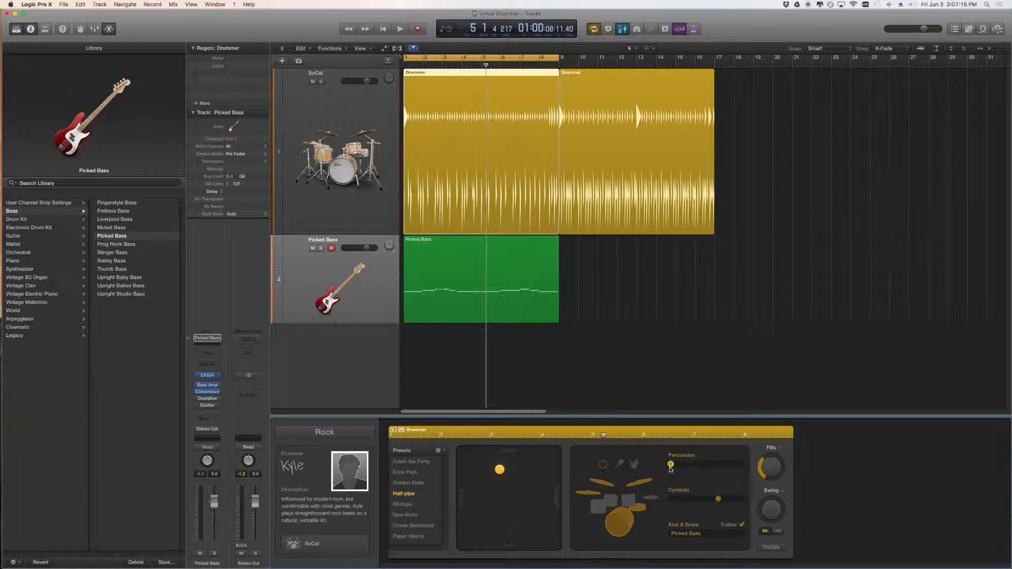
# Step: Check the track choice for Kick & Snare to follow, keep Picked Bass, and play the arrangement from the start
pyautogui.click(733, 534)
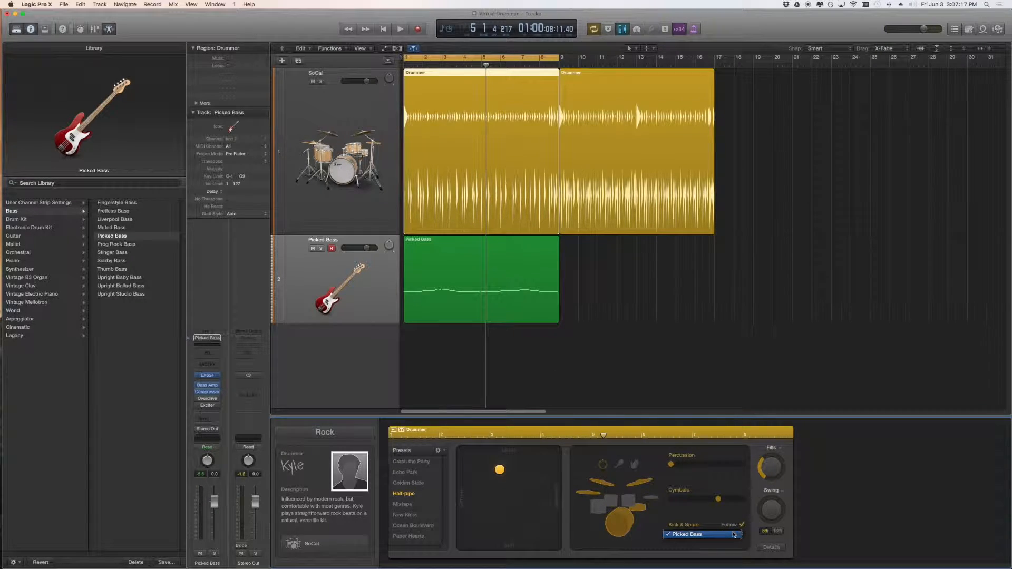
pyautogui.click(731, 515)
pyautogui.press('Return')
pyautogui.press('space')
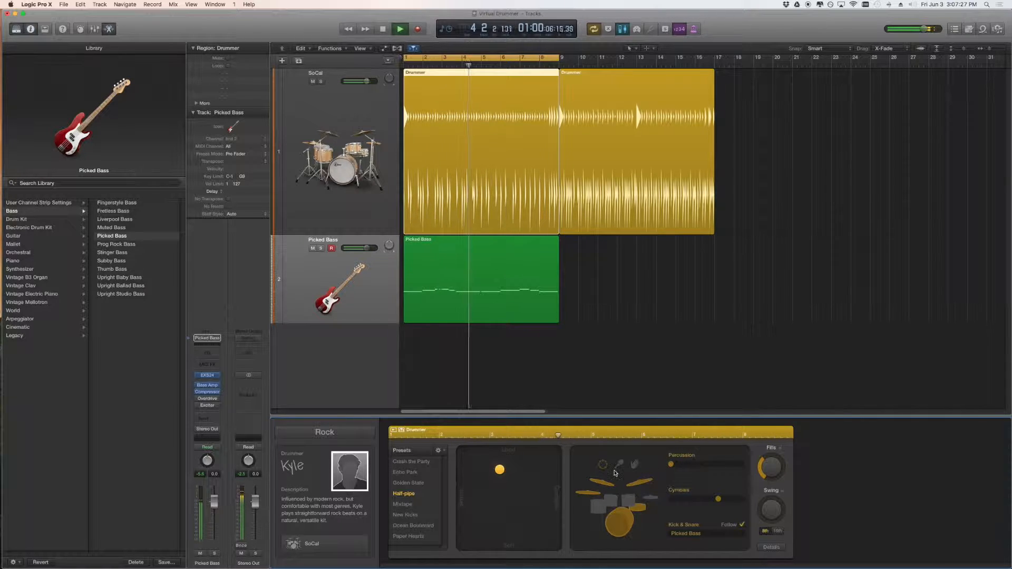
# Step: Raise the first Drummer region's Percussion variation to about its midpoint and lower the Picked Bass track's volume slightly
pyautogui.click(707, 466)
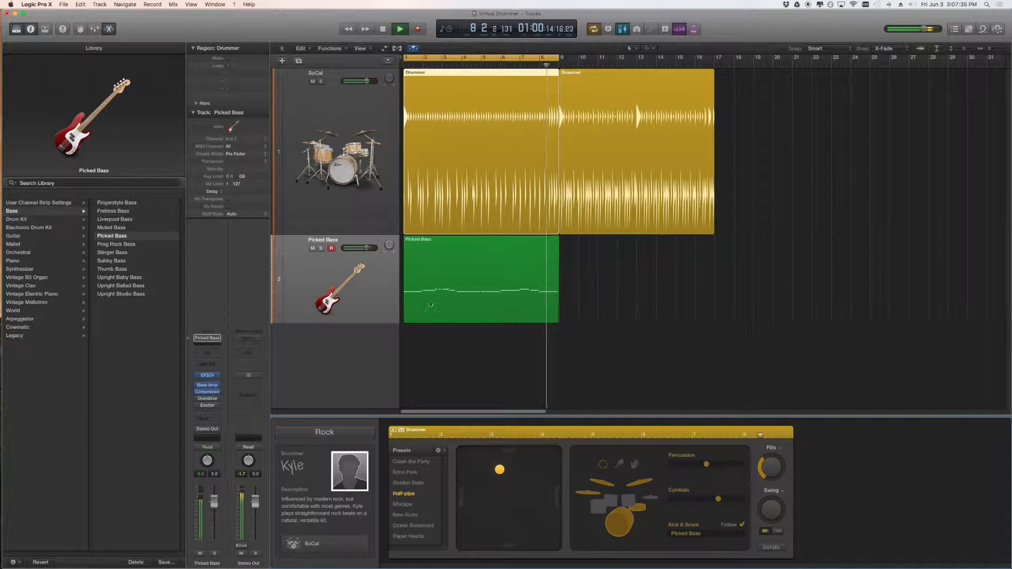
pyautogui.moveTo(366, 248); pyautogui.dragTo(353, 255)
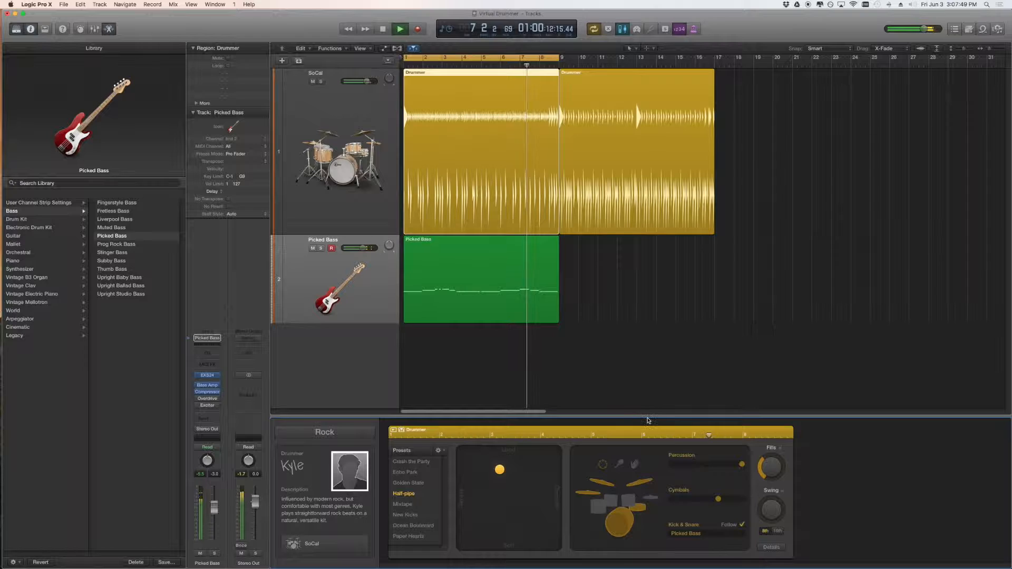
# Step: Switch the first Drummer region's percussion to the shaker and lower its variation to the minimum while playback runs
pyautogui.click(620, 465)
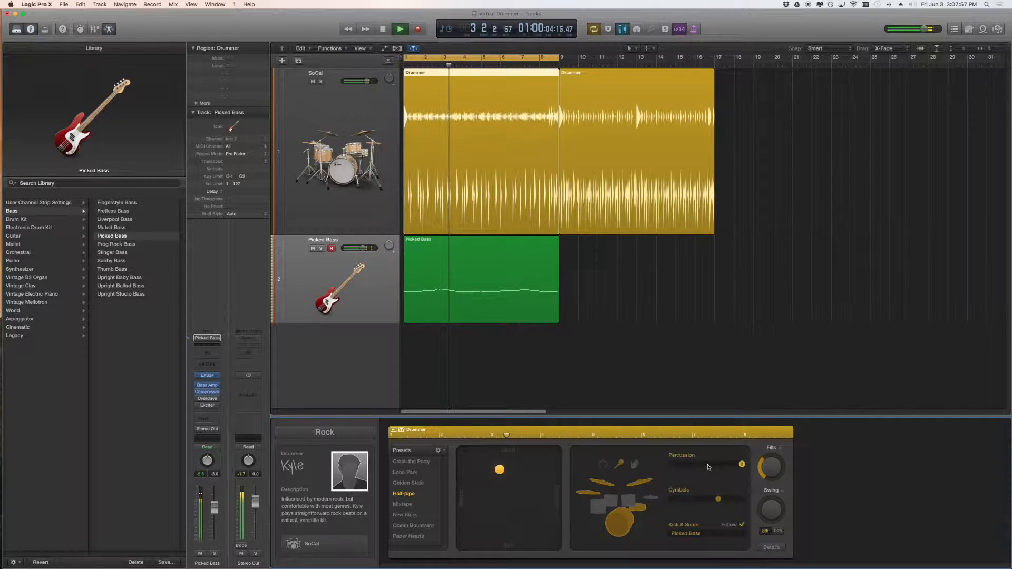
pyautogui.moveTo(707, 467); pyautogui.dragTo(672, 467)
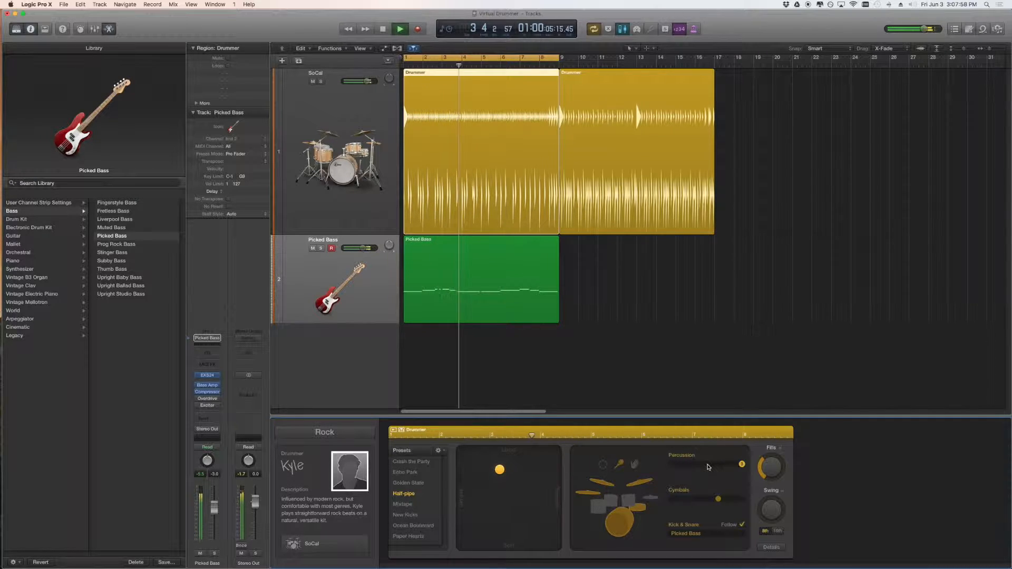
pyautogui.click(672, 466)
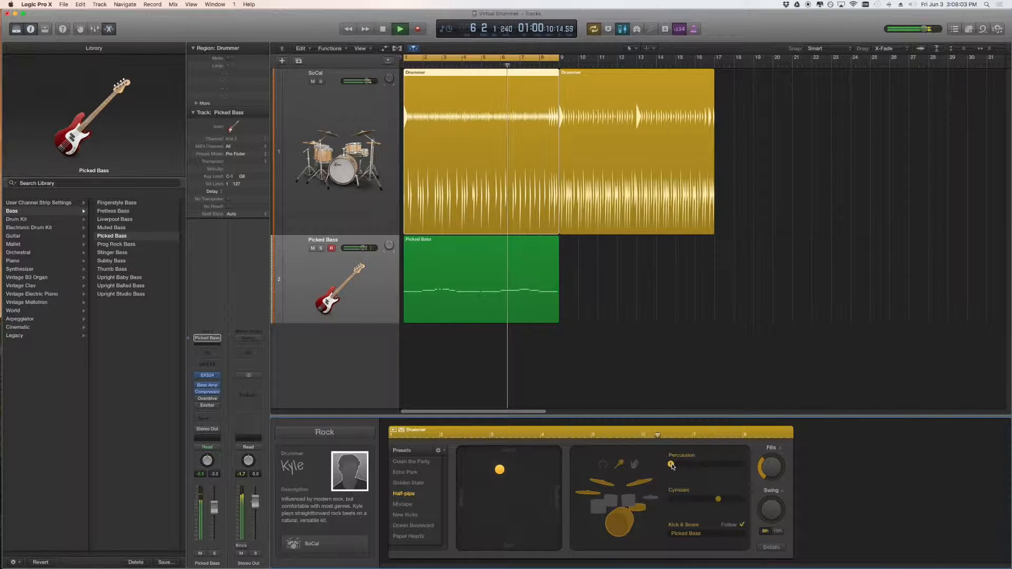
# Step: Switch the first Drummer region's percussion to handclaps and try the variation at its midpoint and at maximum
pyautogui.click(634, 466)
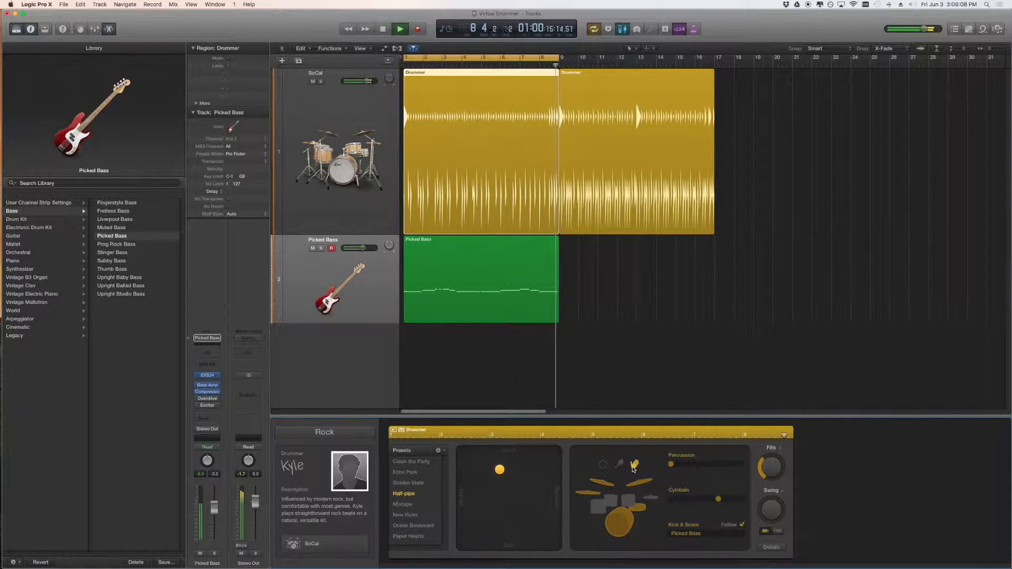
pyautogui.click(707, 465)
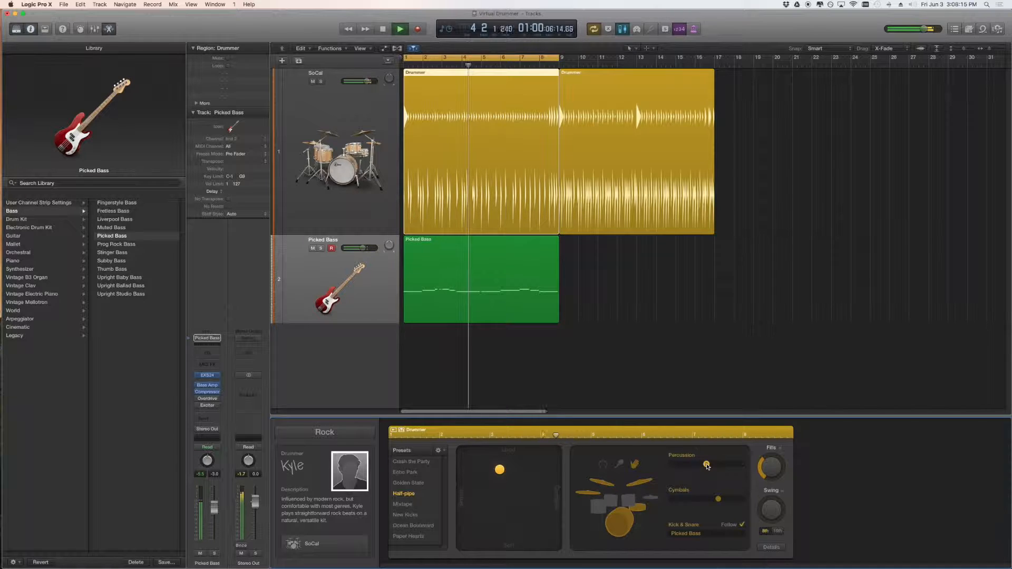
pyautogui.moveTo(707, 465); pyautogui.dragTo(745, 469)
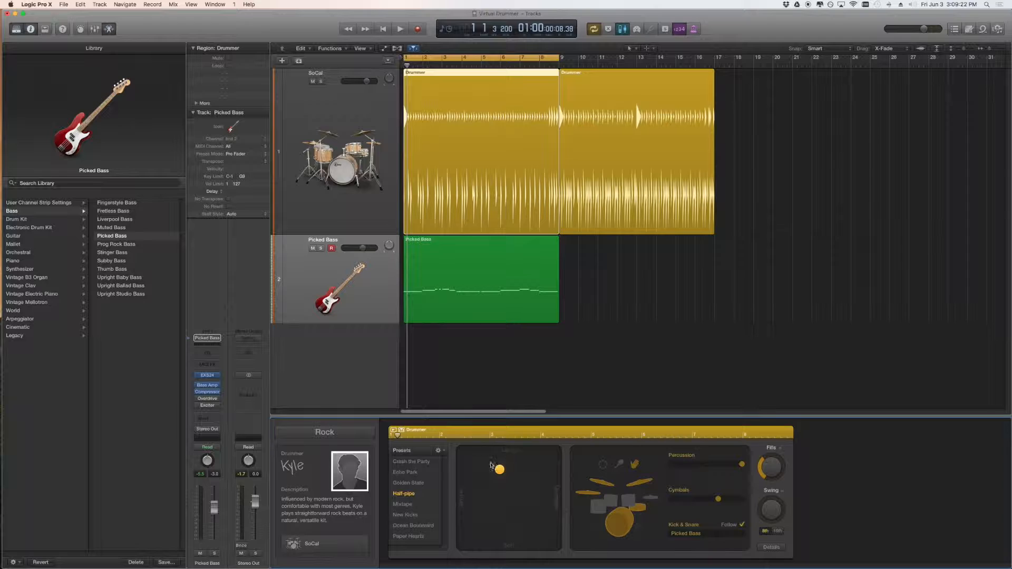
# Step: During playback, audition the first Drummer region at loud-simple, soft-simple, loud-complex and soft-complex performance extremes
pyautogui.press('space')
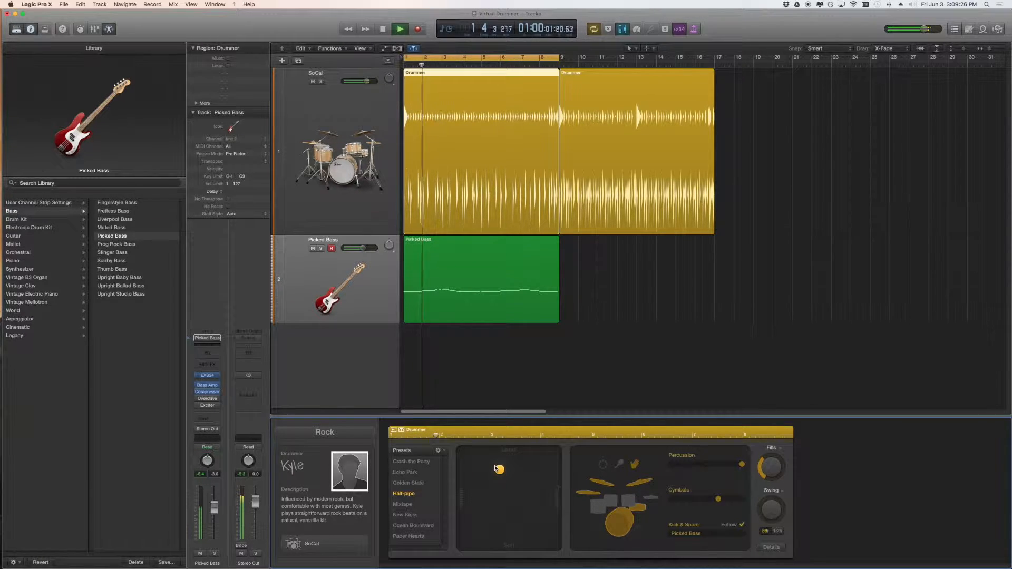
pyautogui.moveTo(495, 468); pyautogui.dragTo(452, 444)
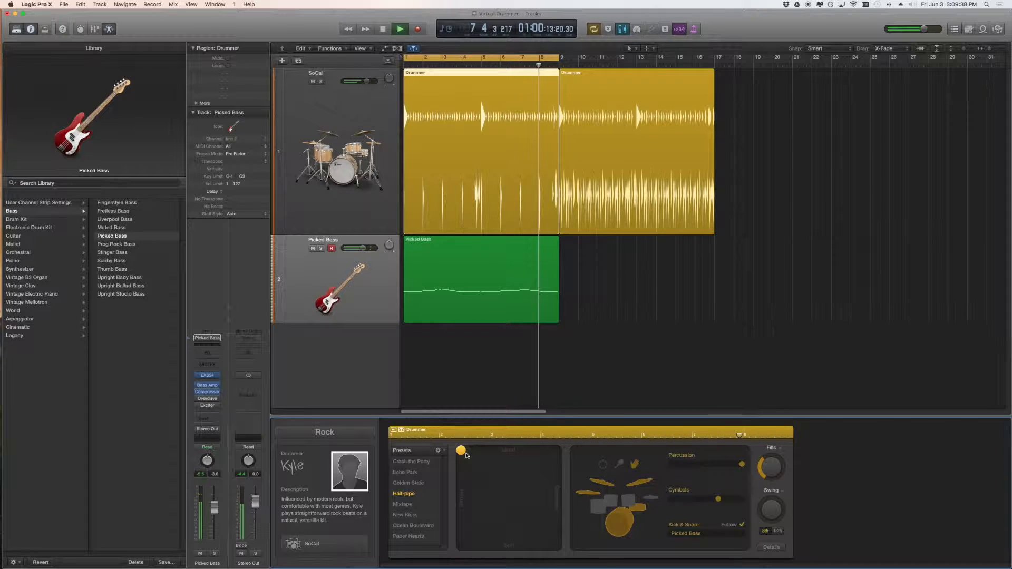
pyautogui.moveTo(466, 455); pyautogui.dragTo(462, 546)
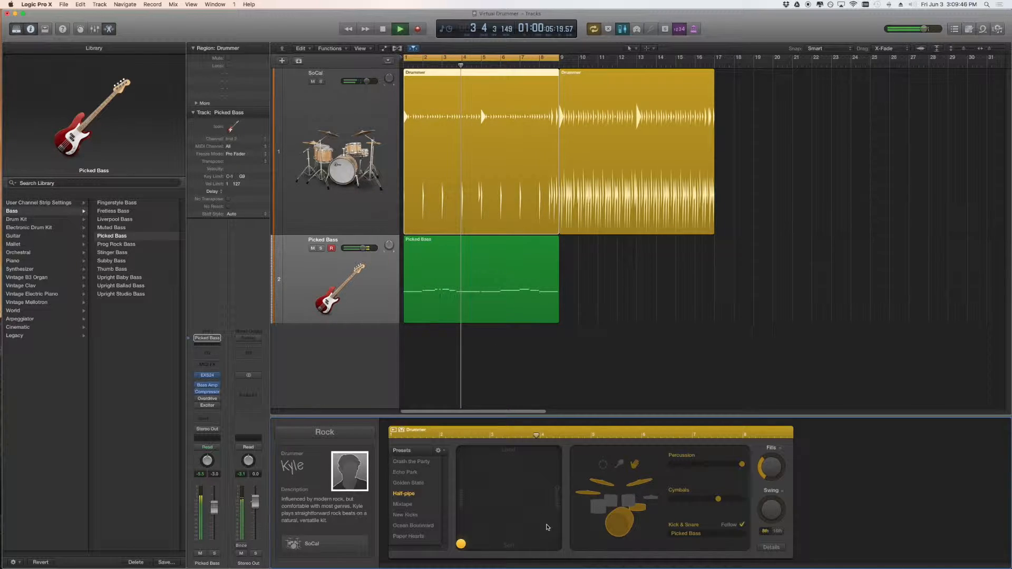
pyautogui.click(557, 452)
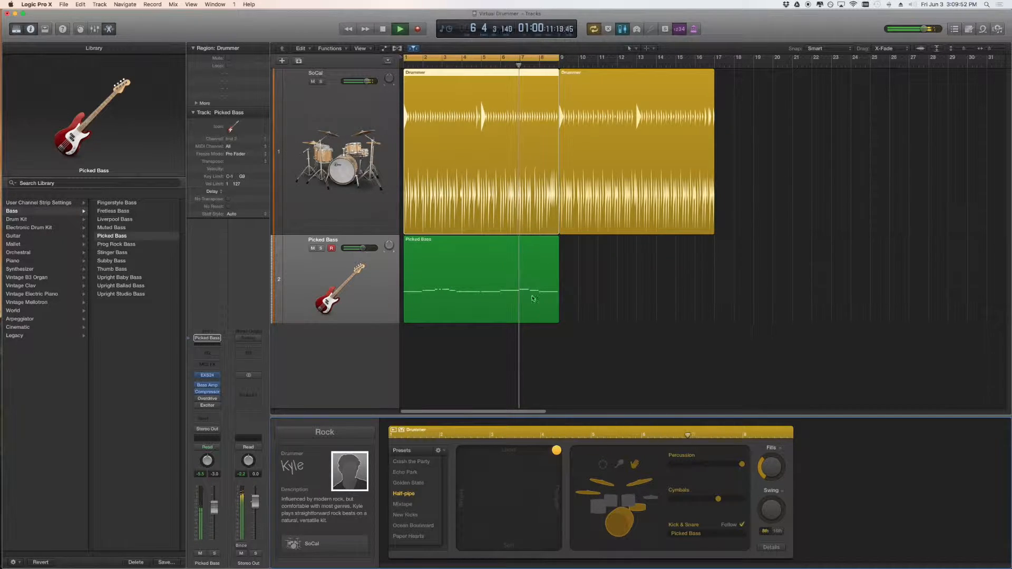
pyautogui.click(557, 547)
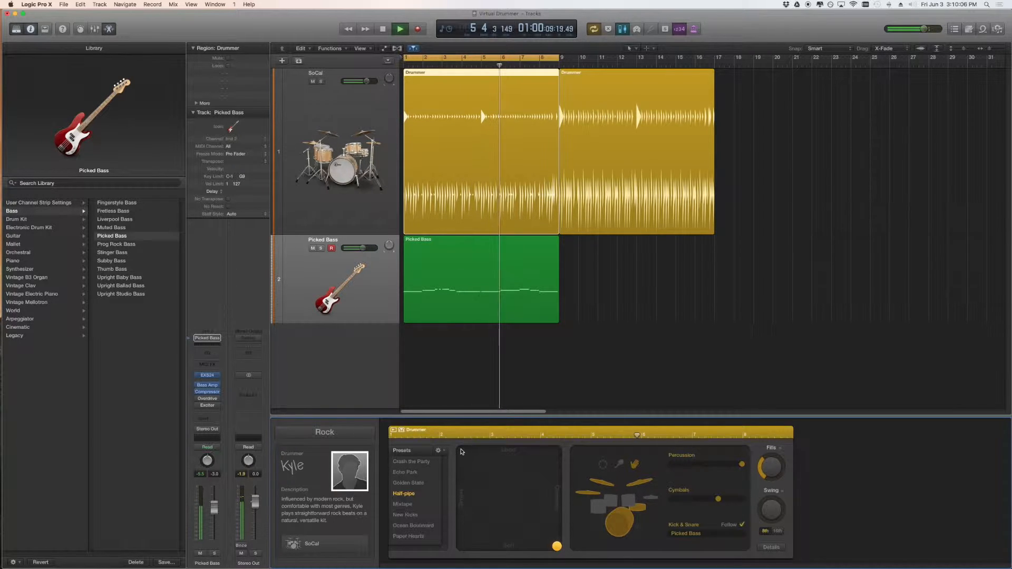
# Step: Compare soft and loud playing at medium complexity, set the region to its loudest and most complex, and stop playback
pyautogui.click(511, 548)
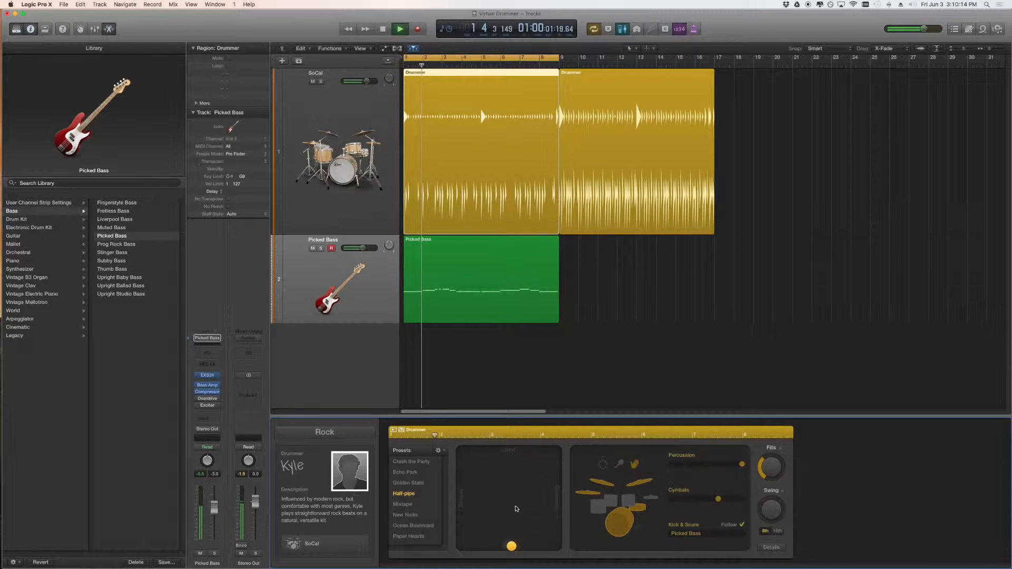
pyautogui.click(509, 451)
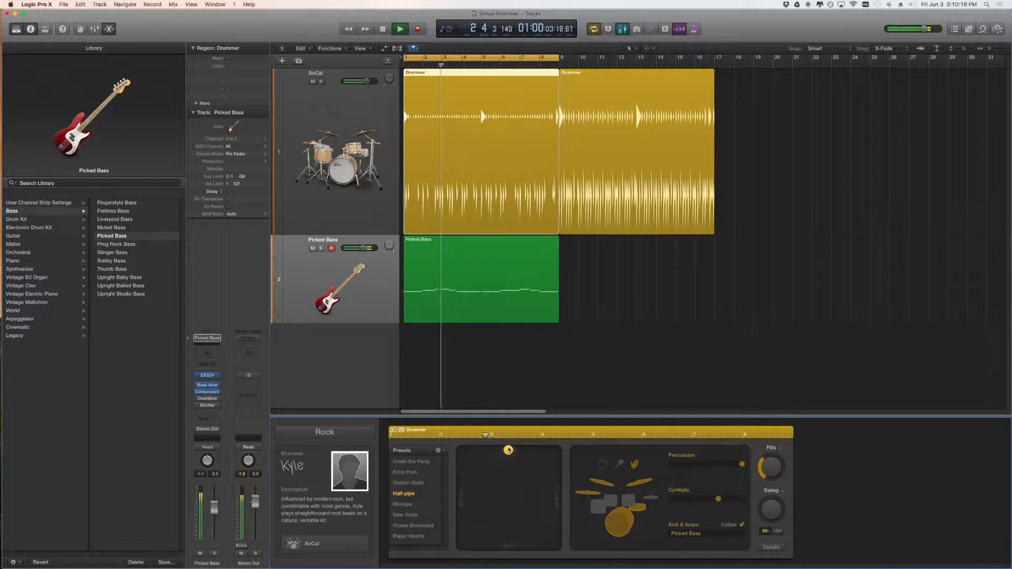
pyautogui.click(514, 544)
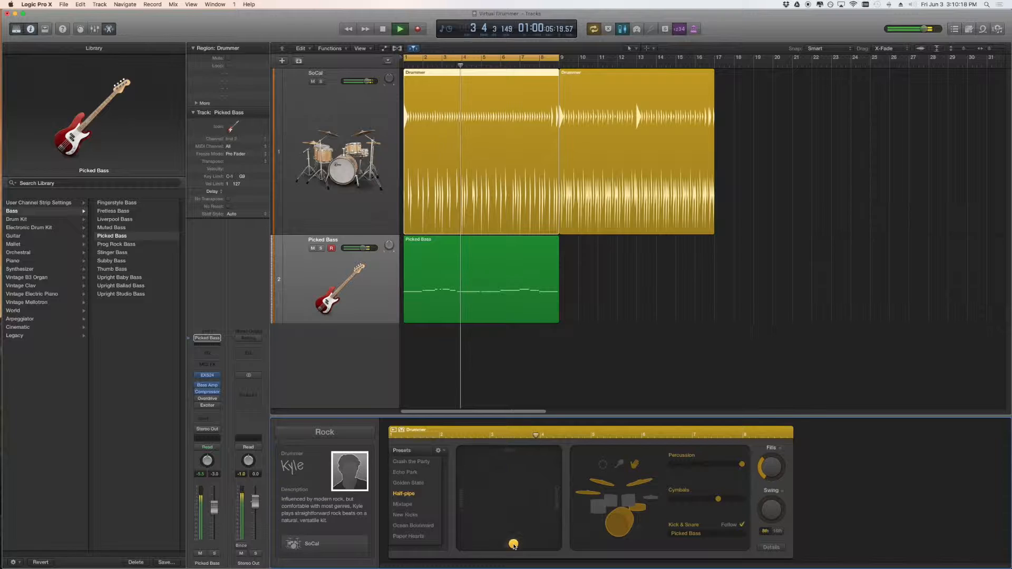
pyautogui.click(507, 450)
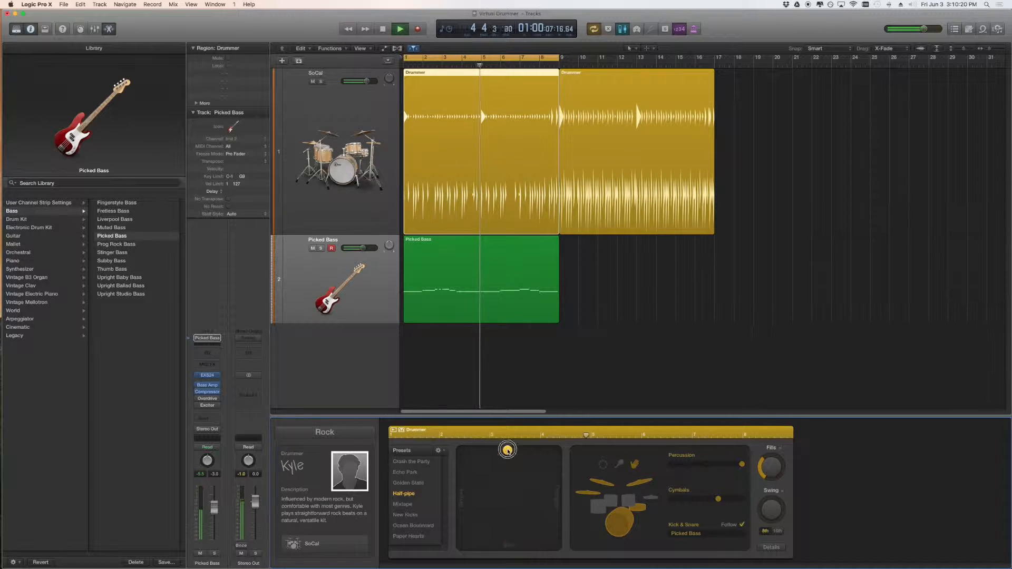
pyautogui.click(510, 547)
pyautogui.click(560, 452)
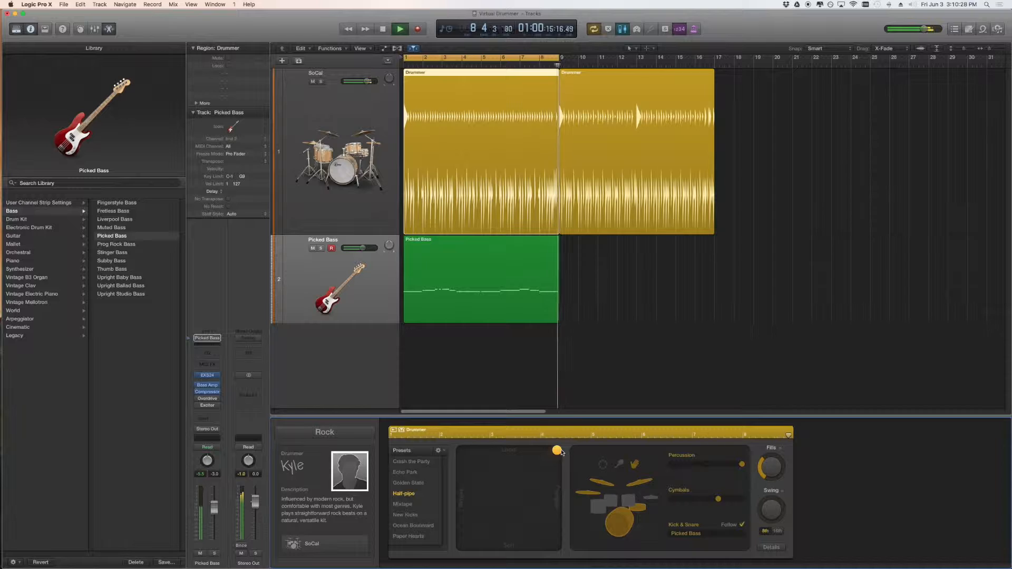
pyautogui.press('space')
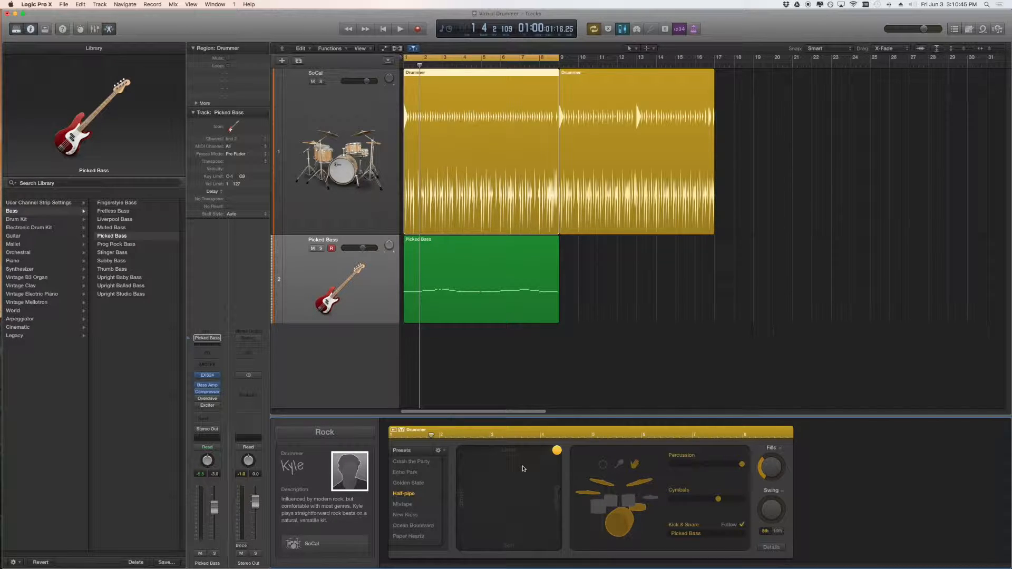
# Step: Review the Picked Bass region's notes and return to the first Drummer region's performance settings
pyautogui.click(419, 303)
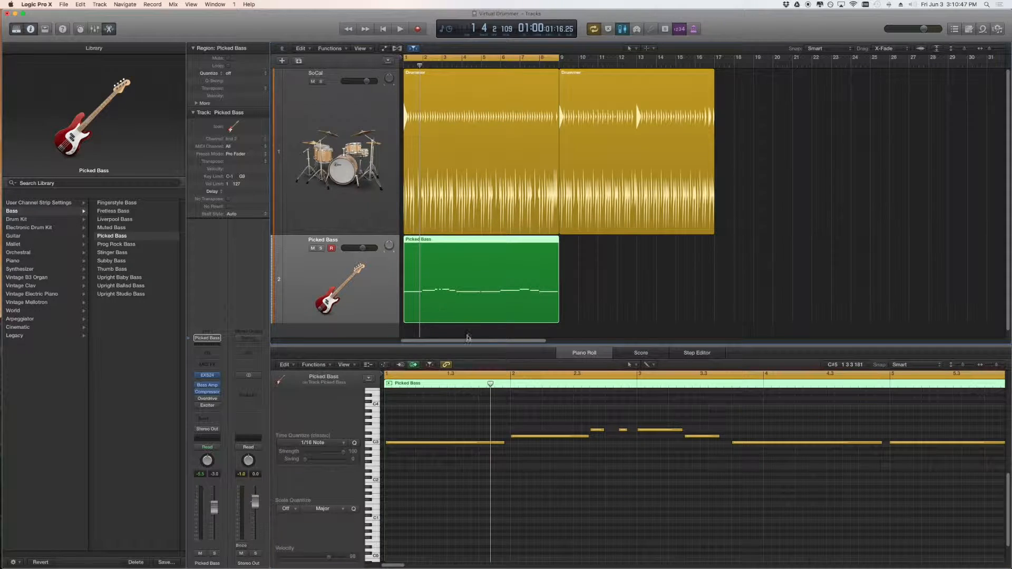
pyautogui.scroll(1, 486, 477)
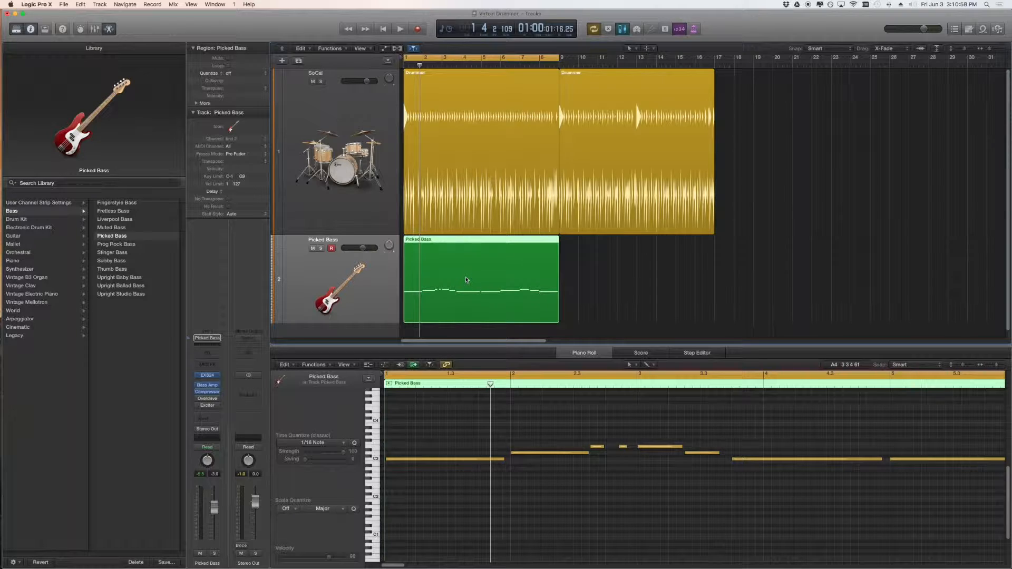
pyautogui.click(606, 282)
pyautogui.click(456, 160)
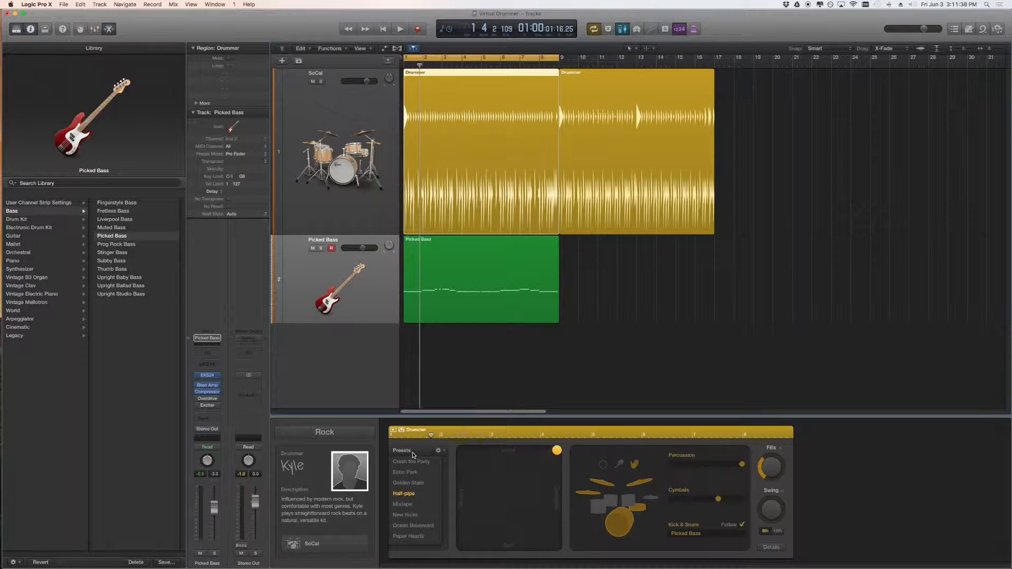
# Step: Check the preset options for keeping settings when changing drummers, and replace the current Rock drummer with Logan
pyautogui.click(440, 451)
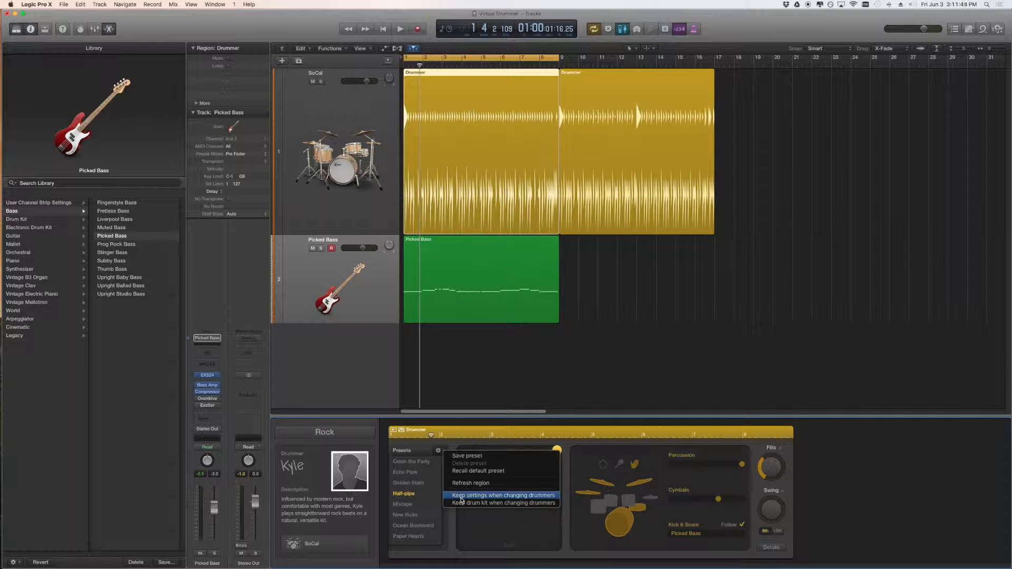
pyautogui.click(419, 450)
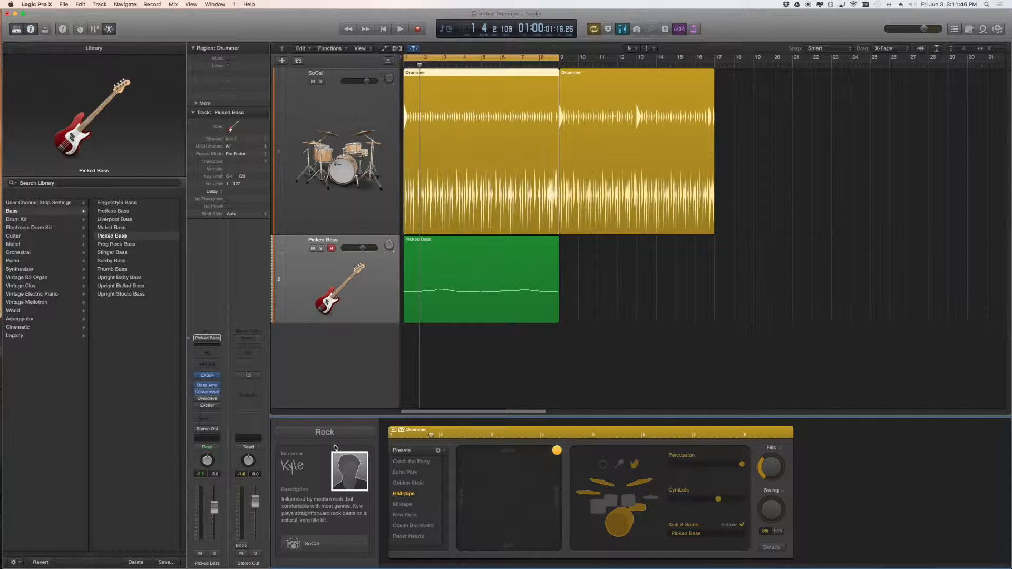
pyautogui.click(346, 479)
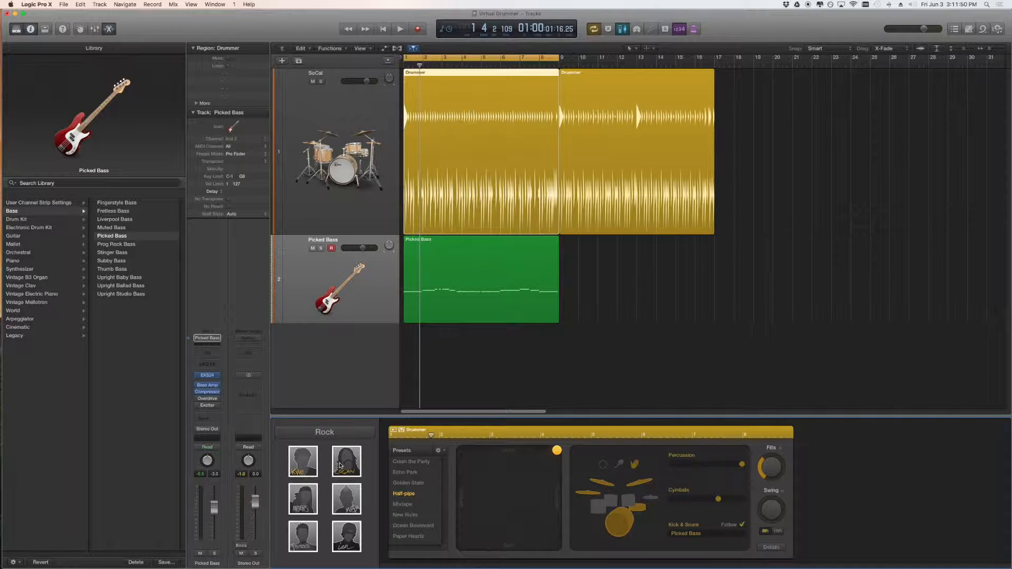
pyautogui.click(340, 465)
pyautogui.click(553, 206)
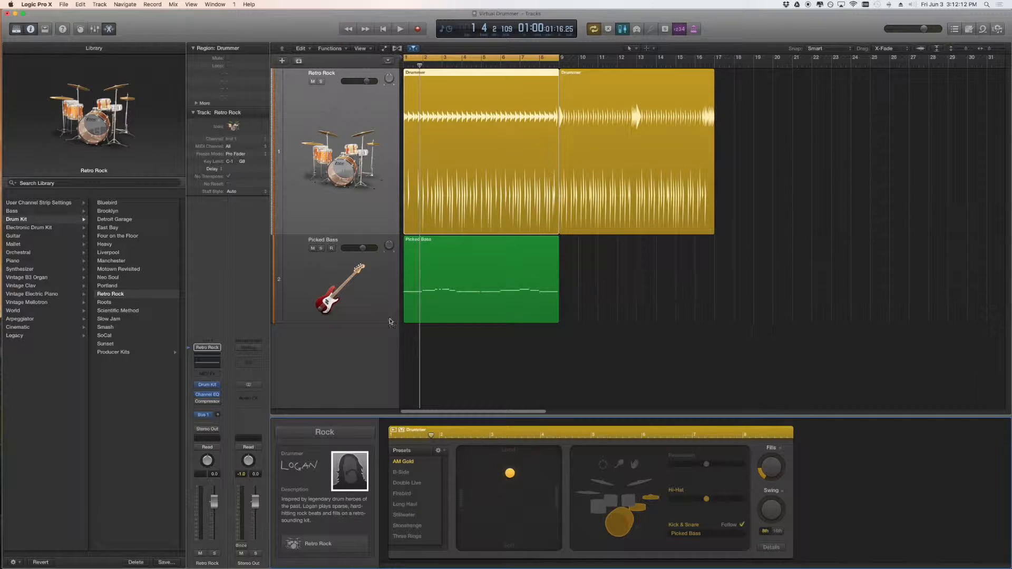
# Step: Play Logan's groove, inspect the Retro Rock kit's kick drum choices and controls in Drum Kit Designer, and close it
pyautogui.press('space')
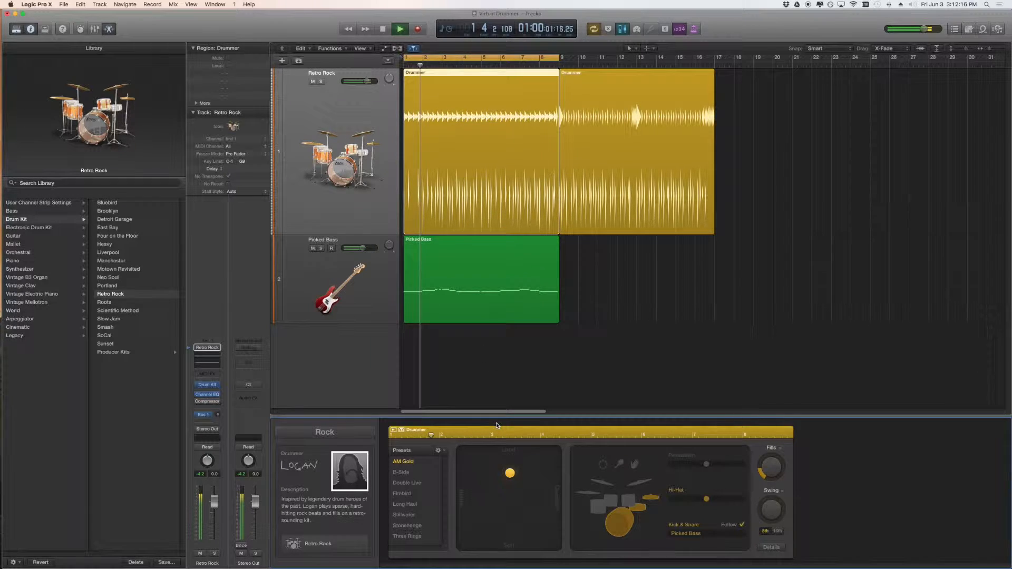
pyautogui.click(294, 543)
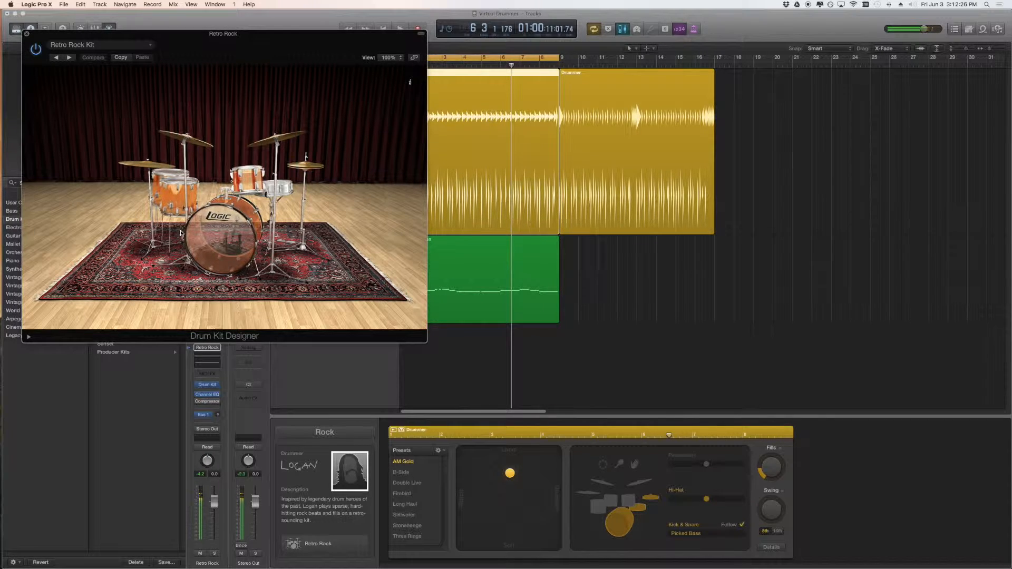
pyautogui.click(240, 242)
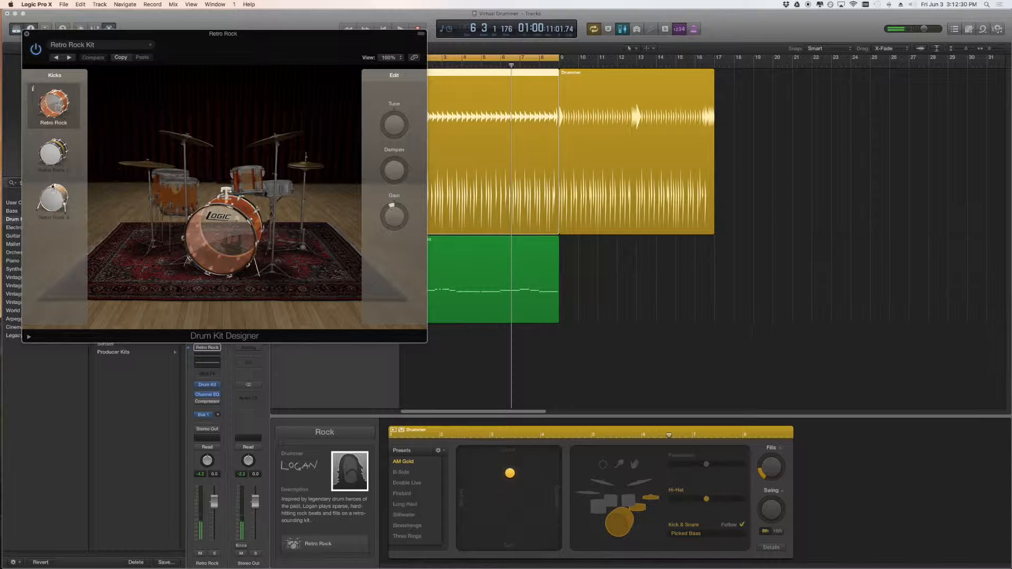
pyautogui.moveTo(393, 221)
pyautogui.moveTo(257, 33); pyautogui.dragTo(316, 27)
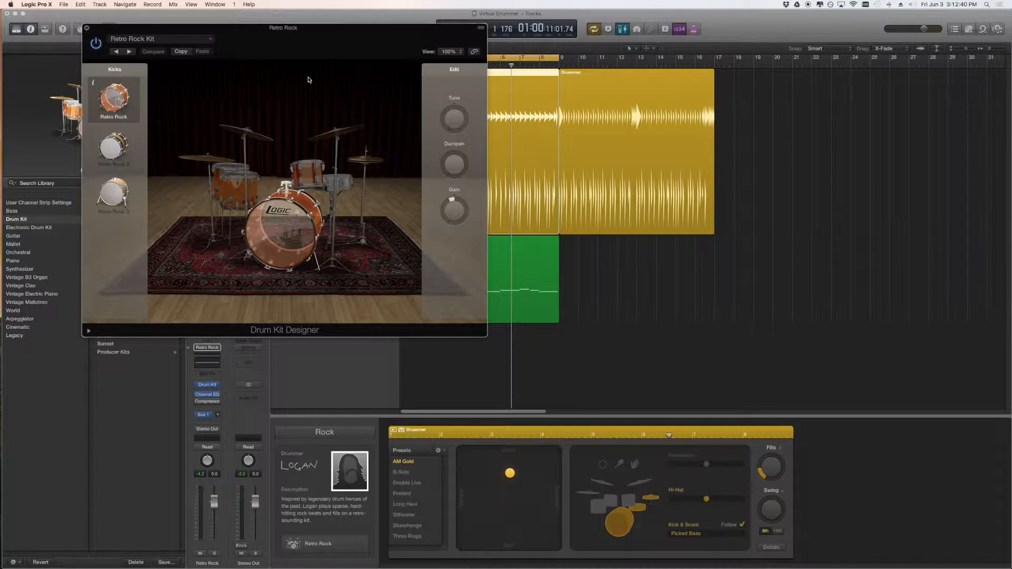
pyautogui.click(87, 29)
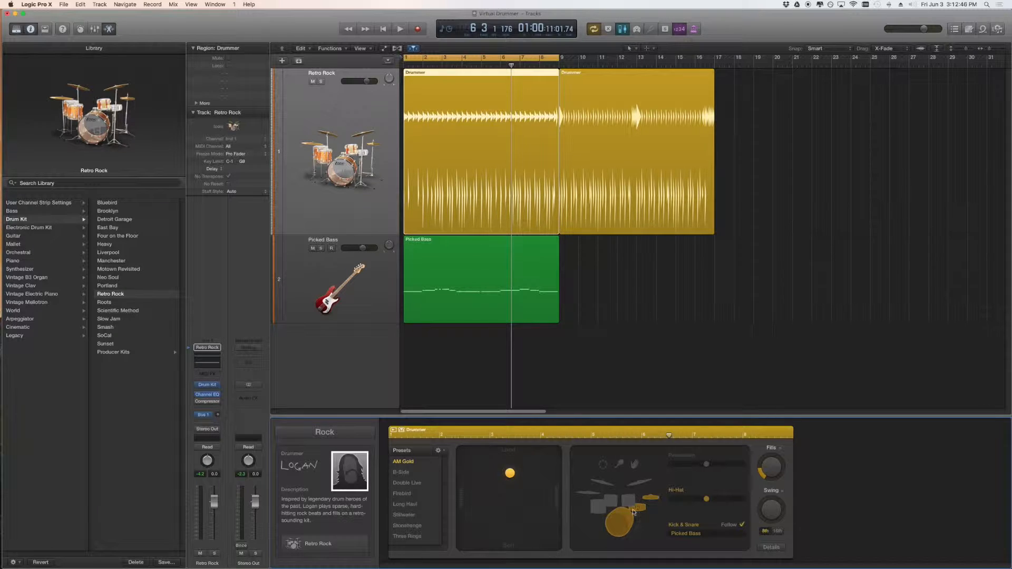
# Step: Replace Logan with the Rock drummer Max and play the arrangement with the new drummer
pyautogui.click(364, 444)
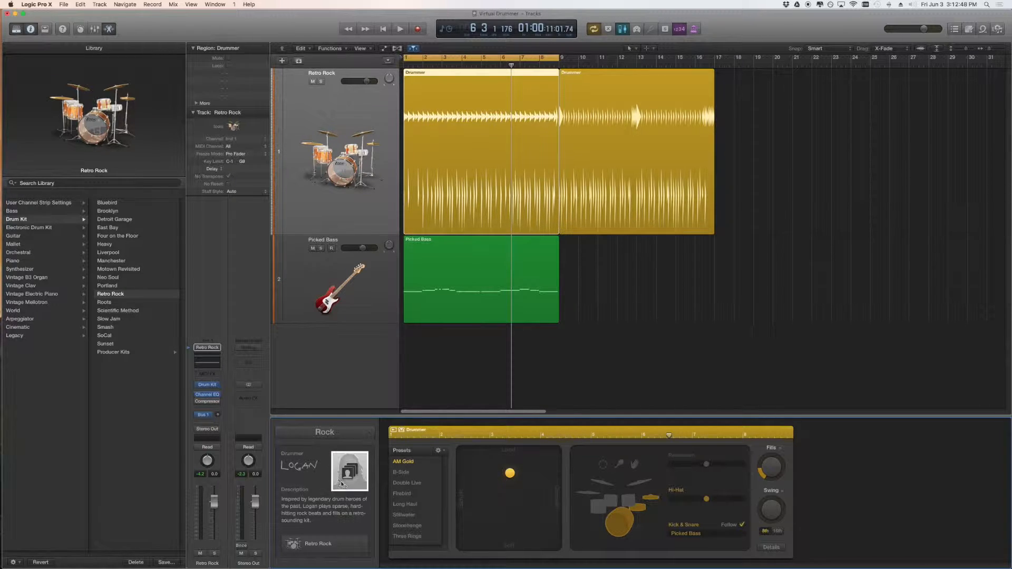
pyautogui.click(348, 500)
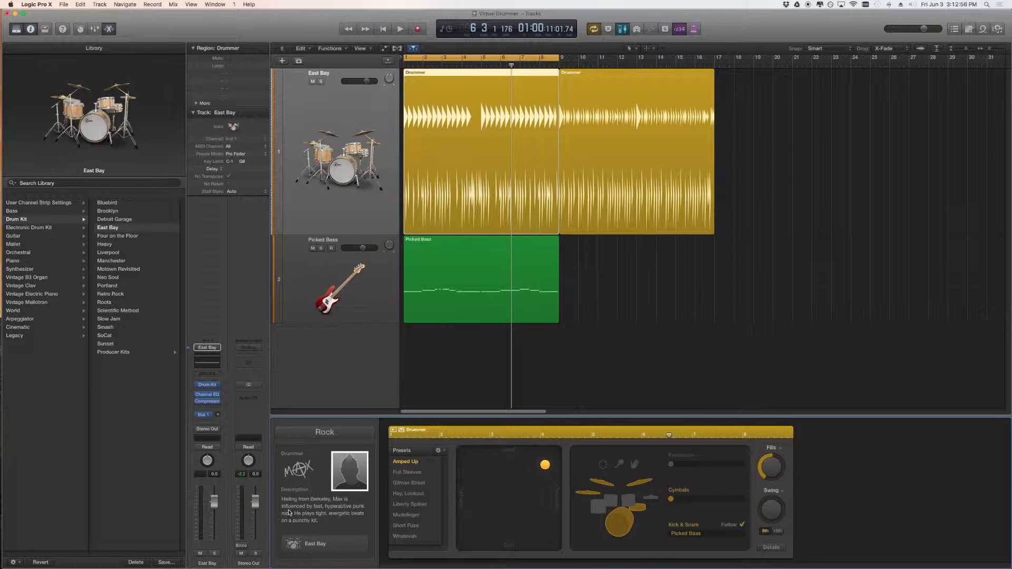
pyautogui.press('space')
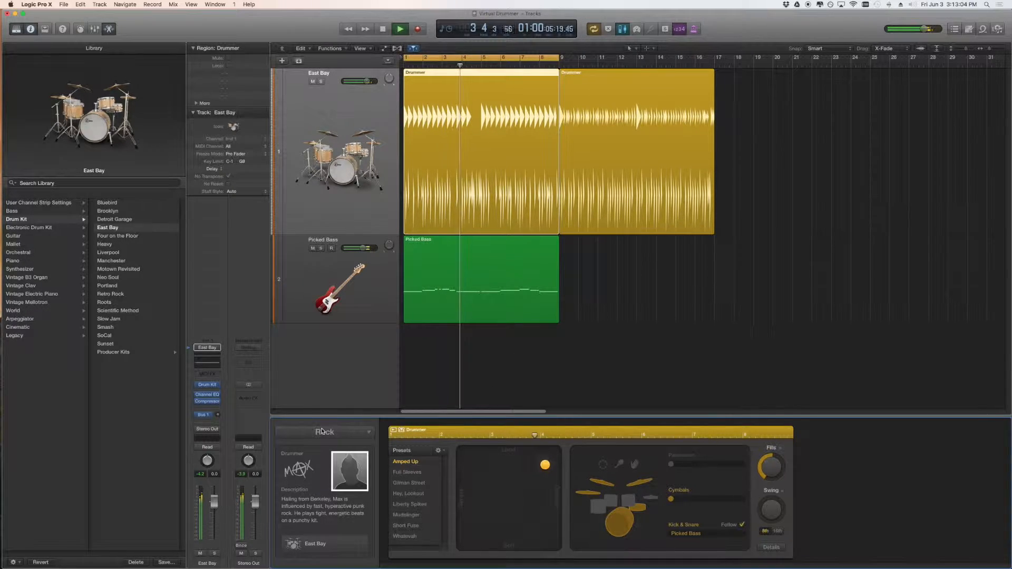
# Step: Stop playback and change the drummer genre from Rock to Hip Hop to show its drummers
pyautogui.click(323, 431)
pyautogui.click(296, 434)
pyautogui.press('space')
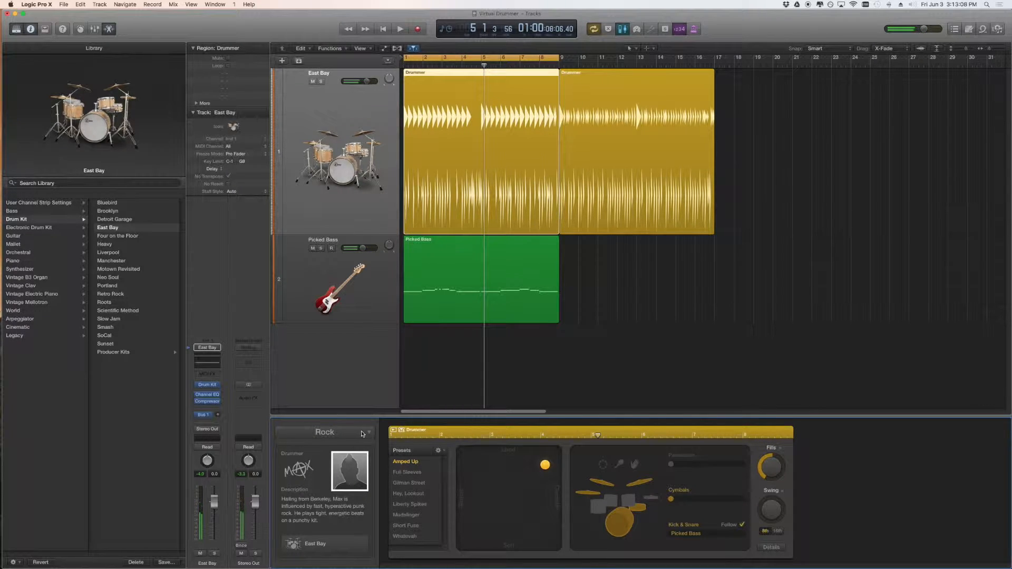
pyautogui.click(368, 433)
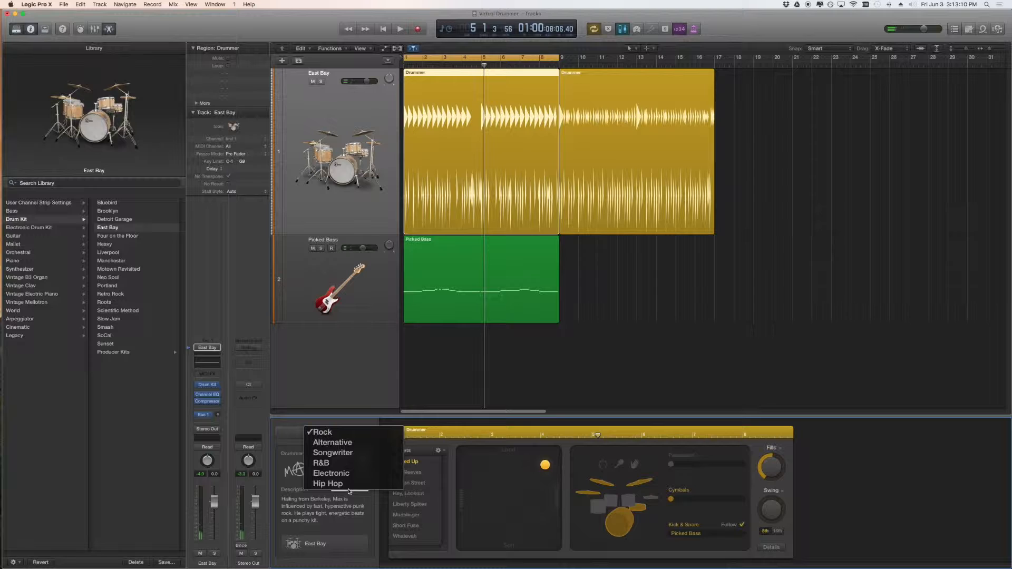
pyautogui.click(328, 484)
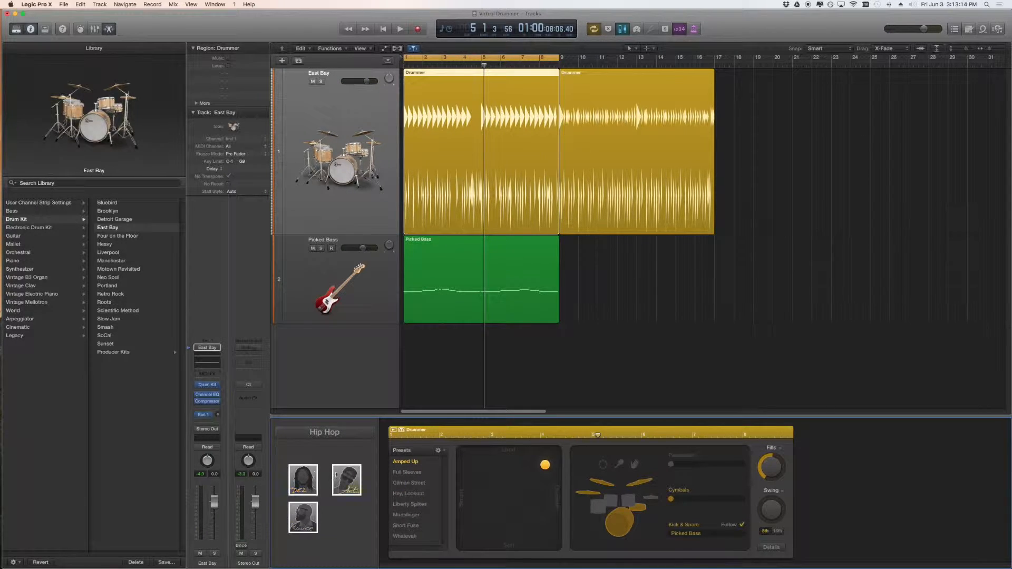
# Step: Switch the drummer genre to R&B, choose Rose, make the performance softer, and play it
pyautogui.click(347, 433)
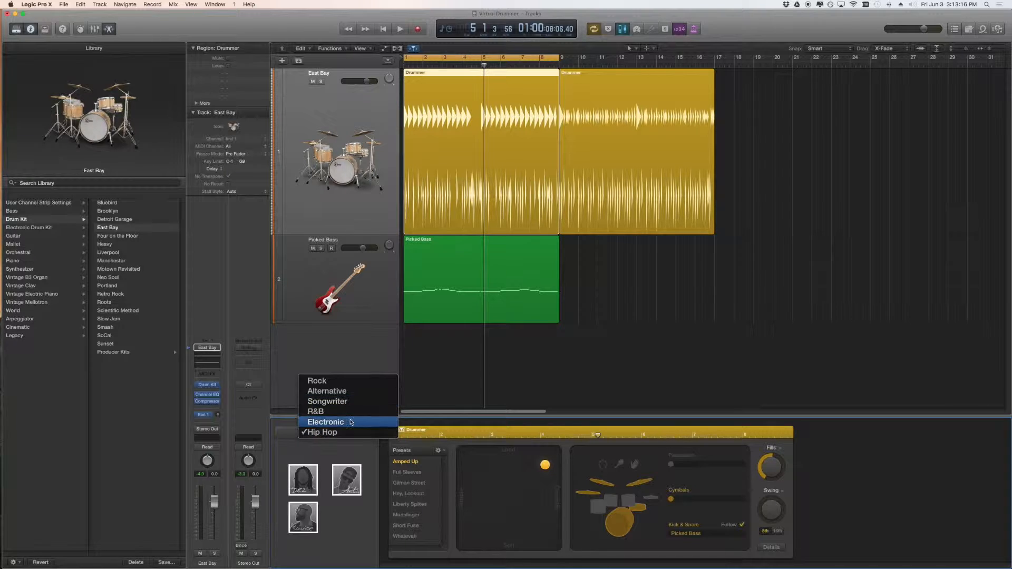
pyautogui.click(347, 412)
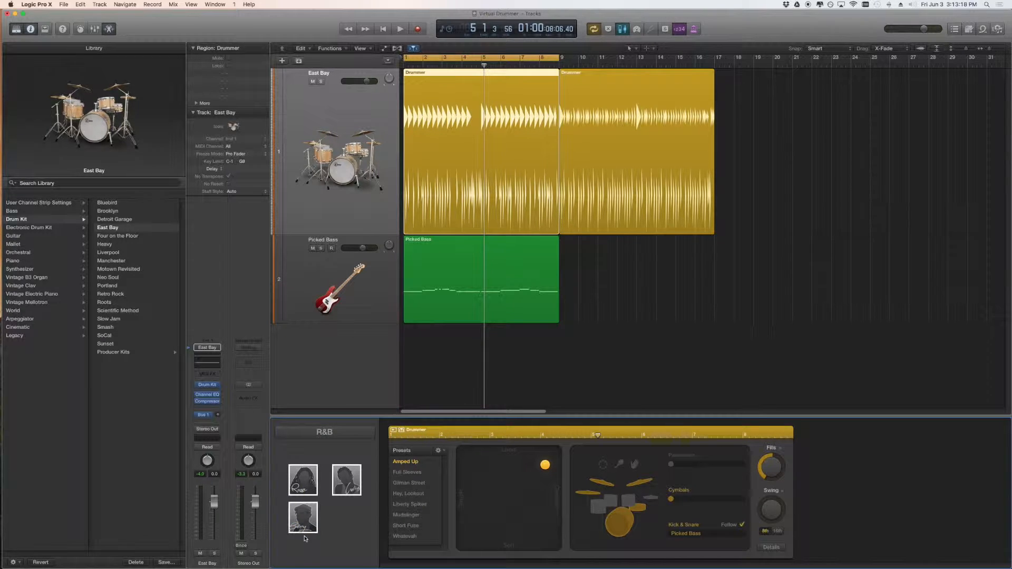
pyautogui.click(313, 484)
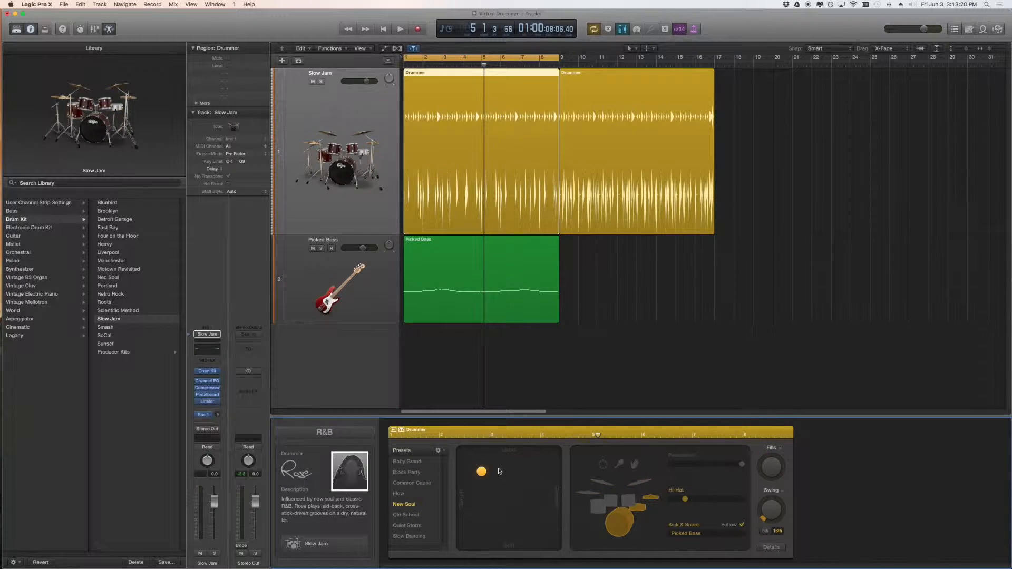
pyautogui.moveTo(480, 482); pyautogui.dragTo(479, 502)
pyautogui.press('space')
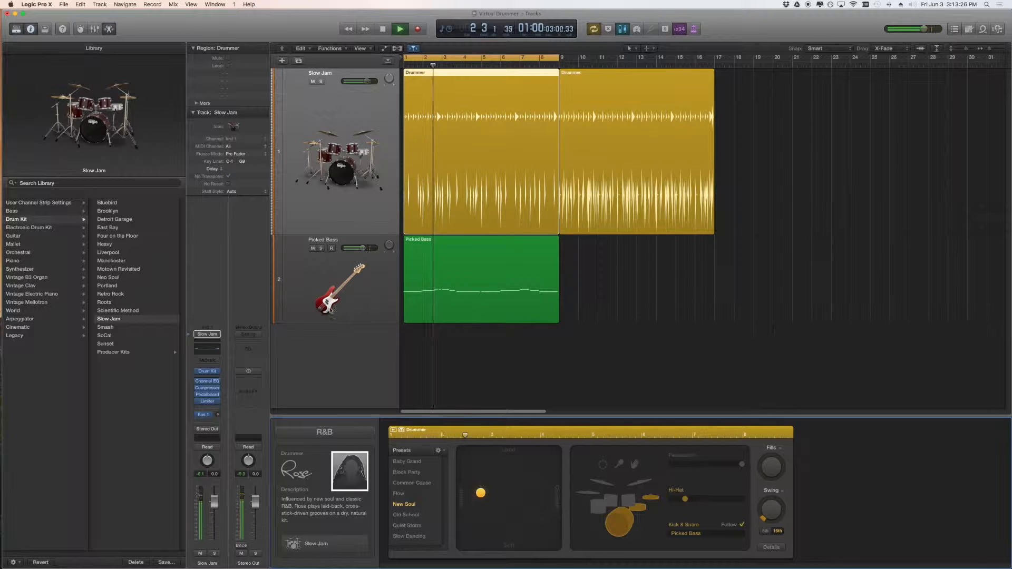
# Step: Change the genre to Alternative, choose the drummer Aidan, listen to the groove with the bass, and stop playback
pyautogui.click(350, 428)
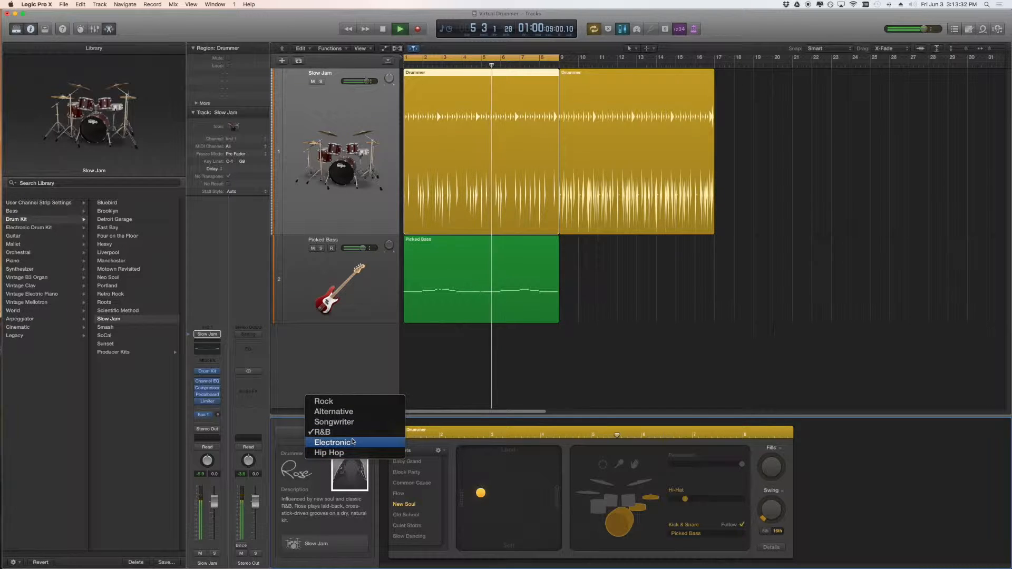
pyautogui.click(334, 411)
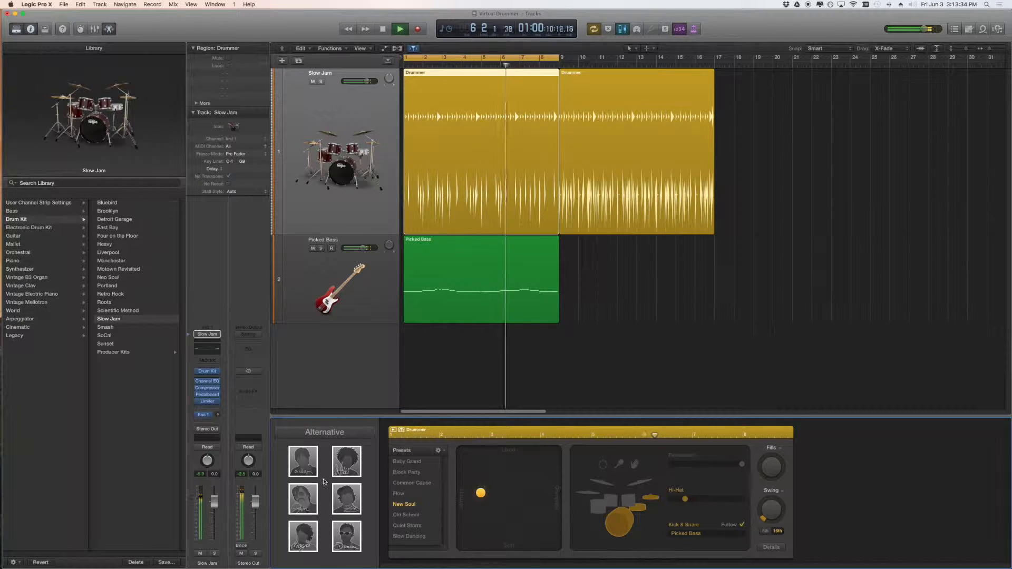
pyautogui.click(303, 461)
pyautogui.click(561, 208)
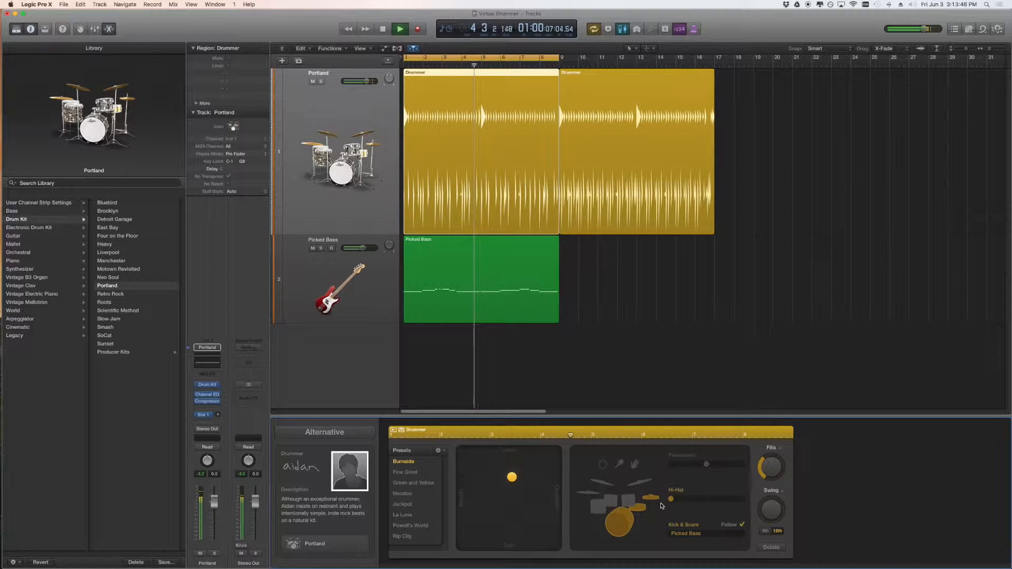
pyautogui.press('space')
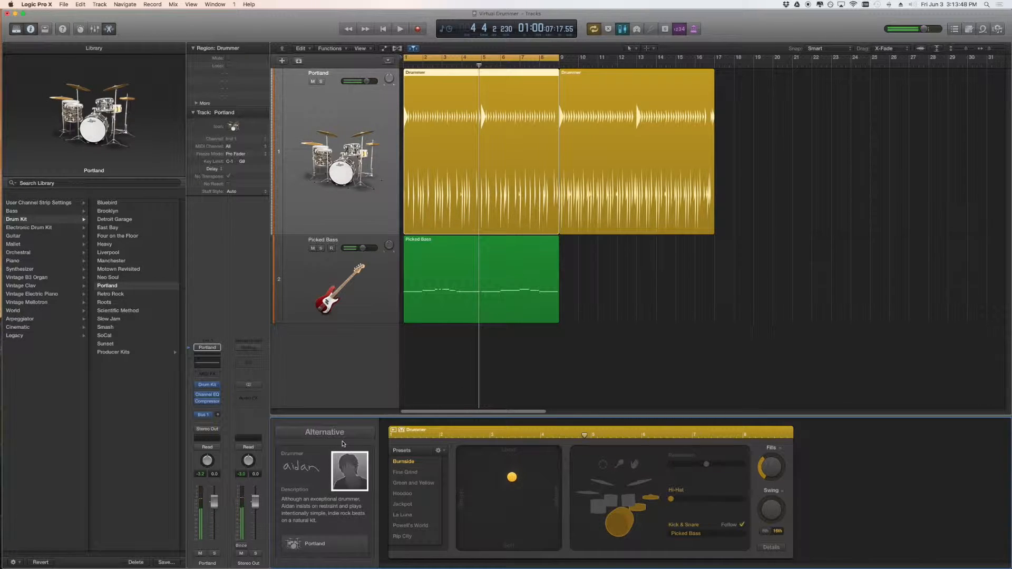
# Step: Return to the Rock genre and choose the drummer Kyle
pyautogui.click(350, 429)
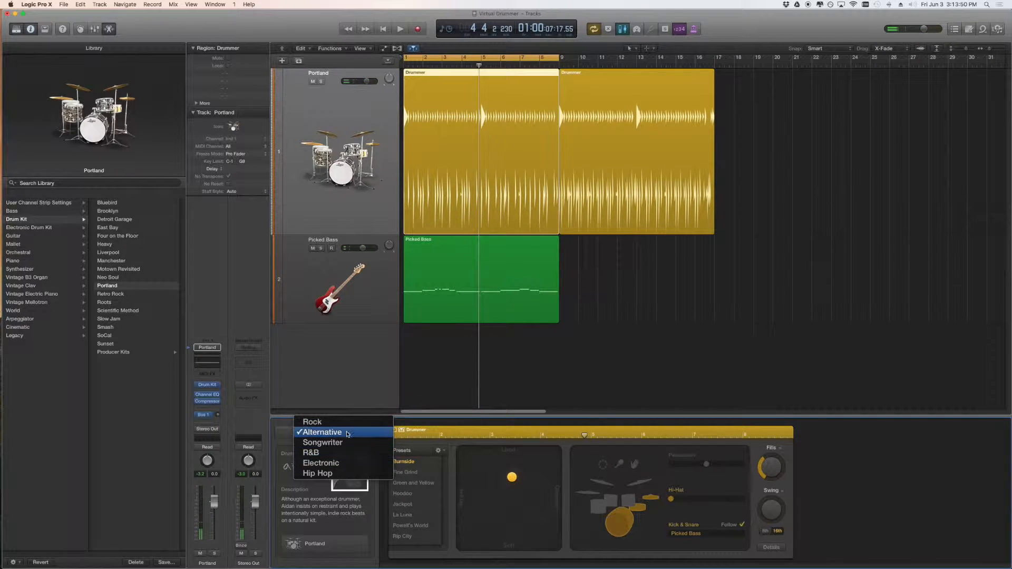
pyautogui.click(350, 426)
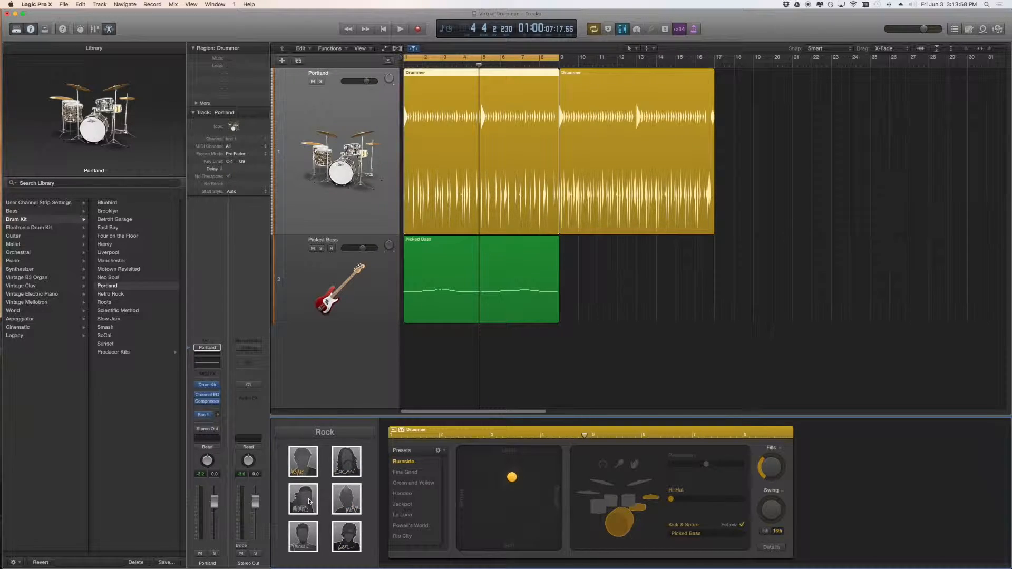
pyautogui.click(303, 461)
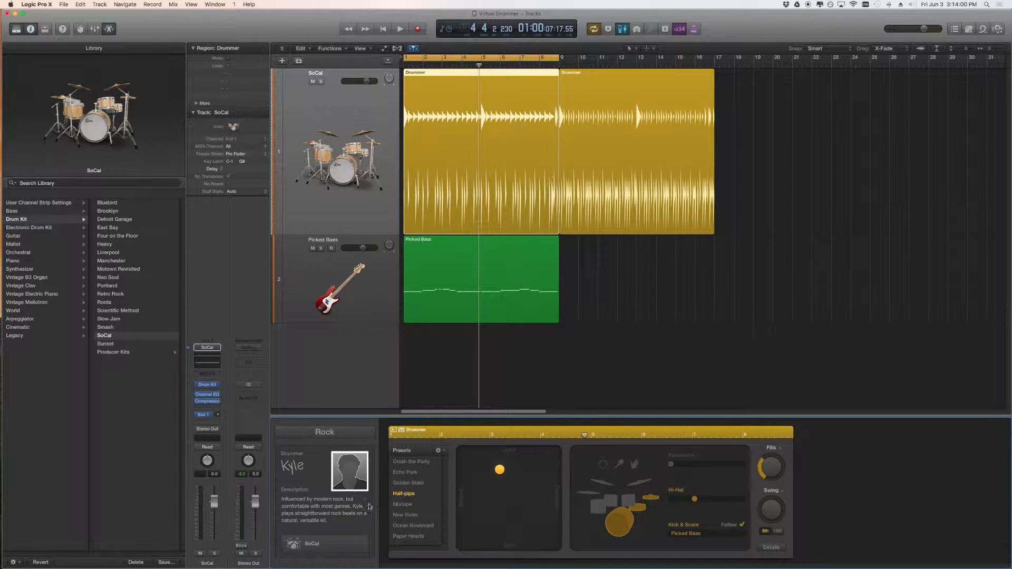
# Step: Audition Kyle's Mixtape preset with the arrangement, apply New Kicks to the first region instead, and stop playback
pyautogui.click(409, 505)
pyautogui.press('space')
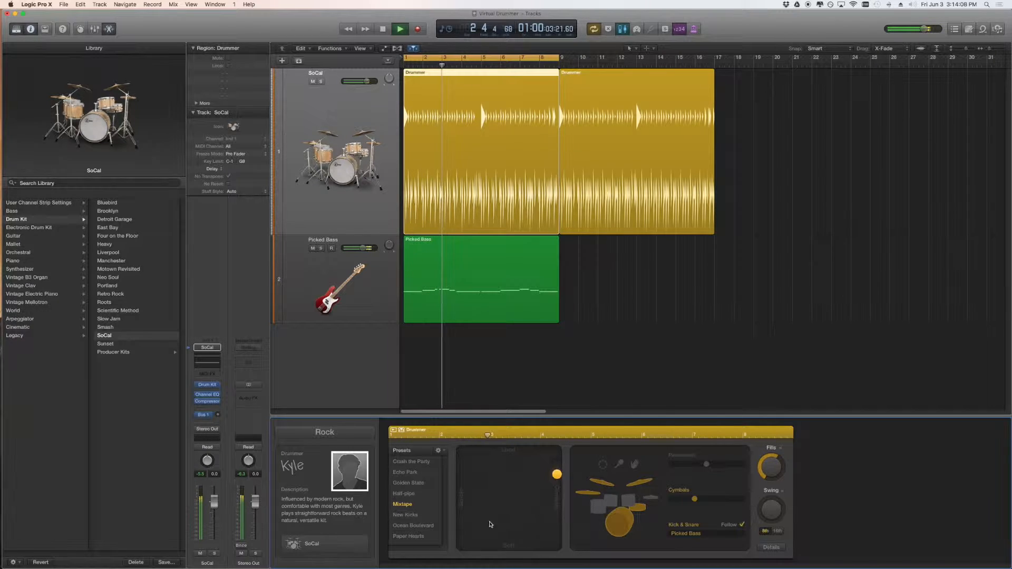
pyautogui.click(410, 515)
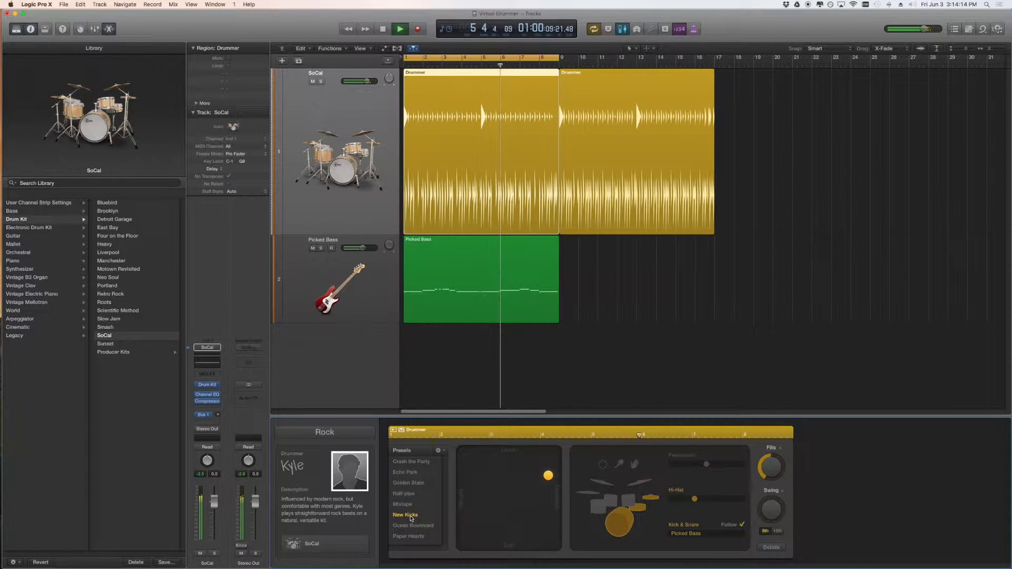
pyautogui.press('space')
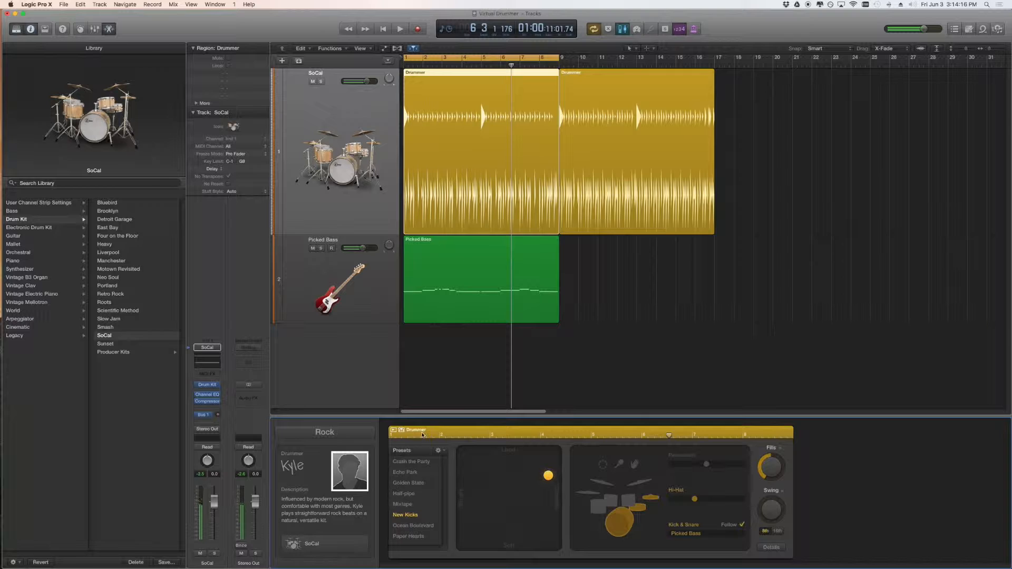
# Step: Compare the two Drummer regions' settings and shorten the second region to one bar, ending at bar 10
pyautogui.click(611, 291)
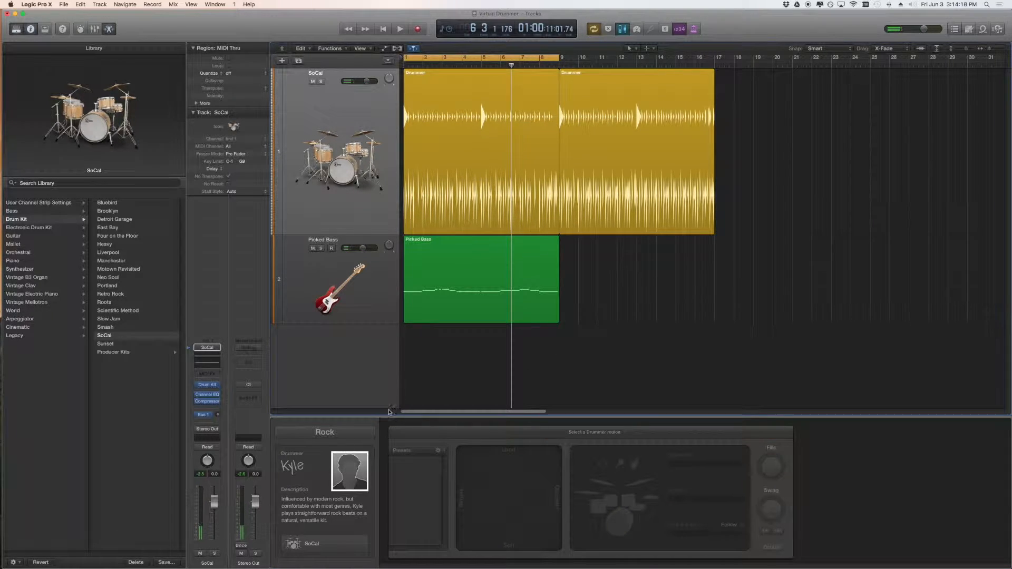
pyautogui.click(462, 201)
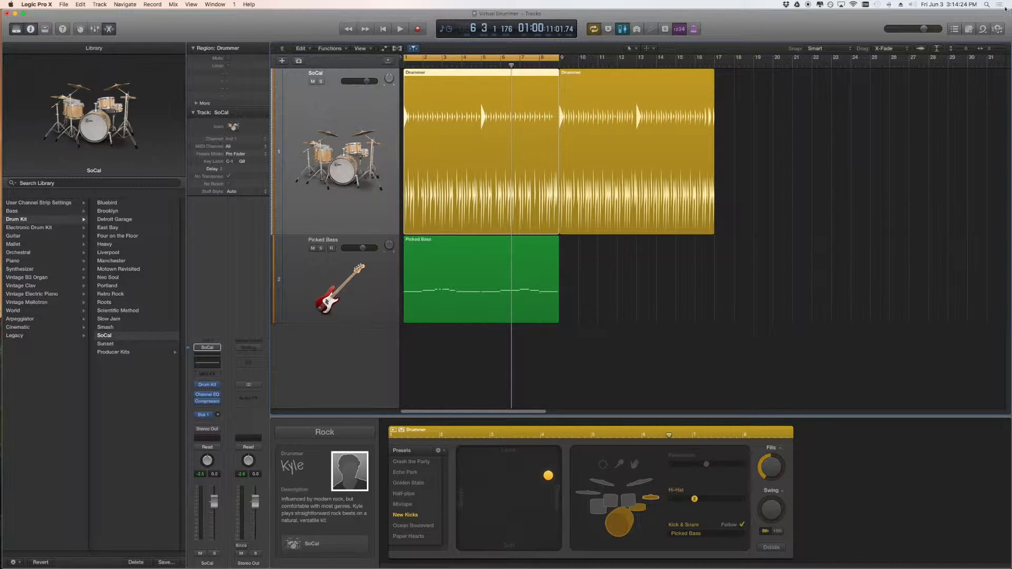
pyautogui.click(612, 139)
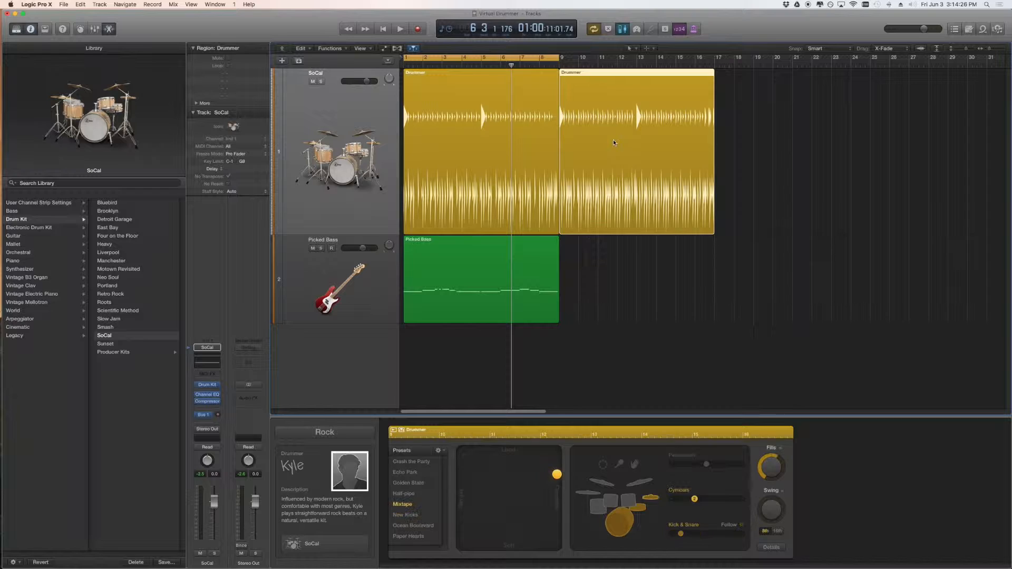
pyautogui.click(497, 174)
pyautogui.click(597, 173)
pyautogui.moveTo(714, 217); pyautogui.dragTo(579, 222)
# Step: Copy the one-bar Drummer region to bar 10 and apply the Golden State preset to the copy
pyautogui.click(582, 128)
pyautogui.click(566, 109)
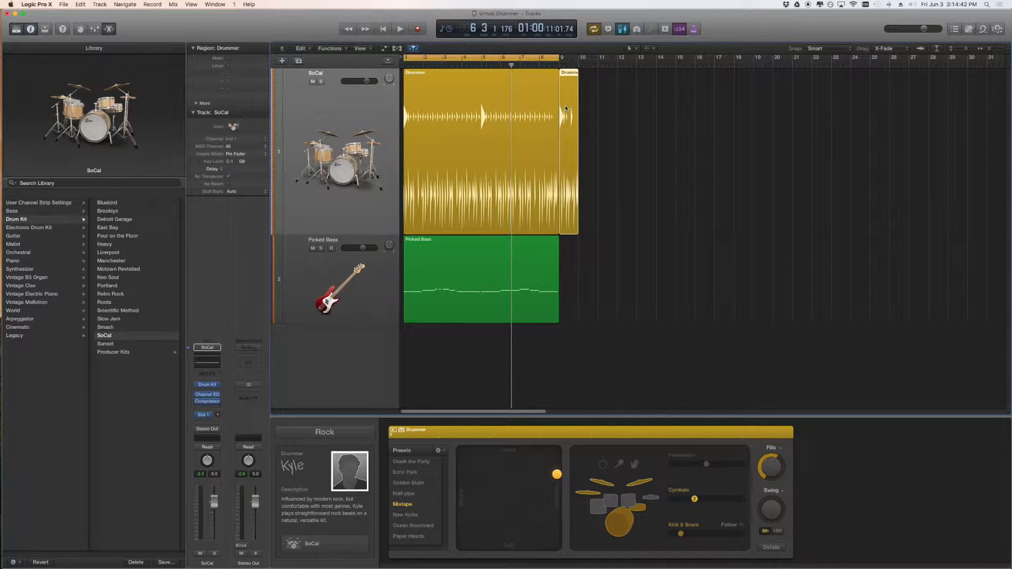
pyautogui.moveTo(566, 108); pyautogui.dragTo(586, 104)
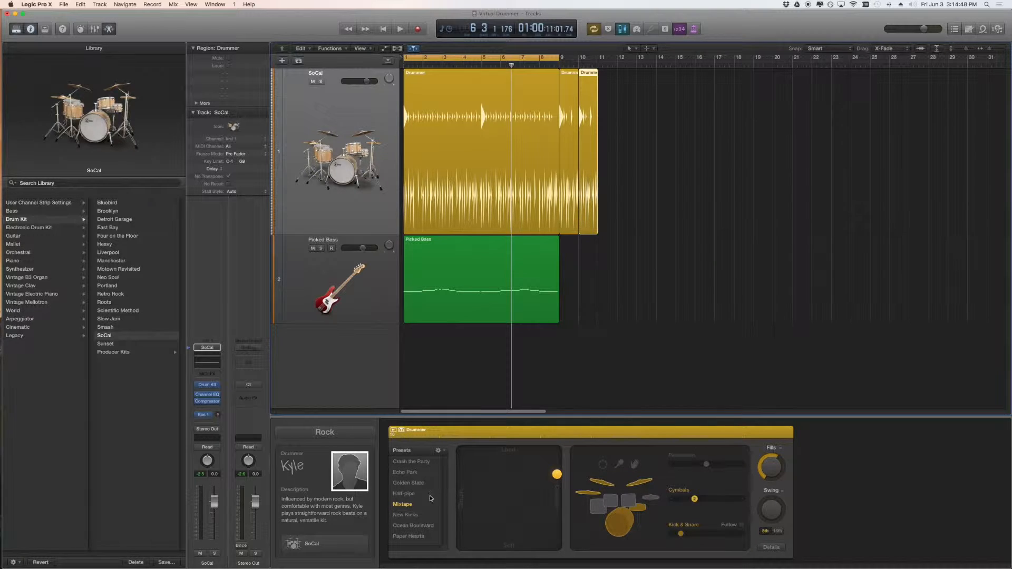
pyautogui.click(411, 484)
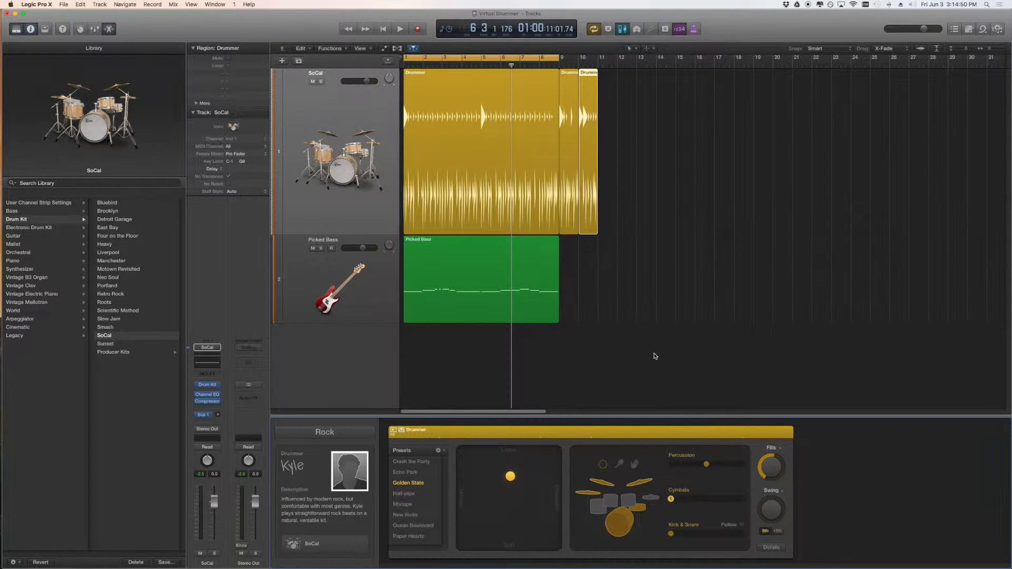
# Step: Turn off the cycle range, place the playhead at bar 8, and extend the Picked Bass region to bar 11
pyautogui.click(538, 59)
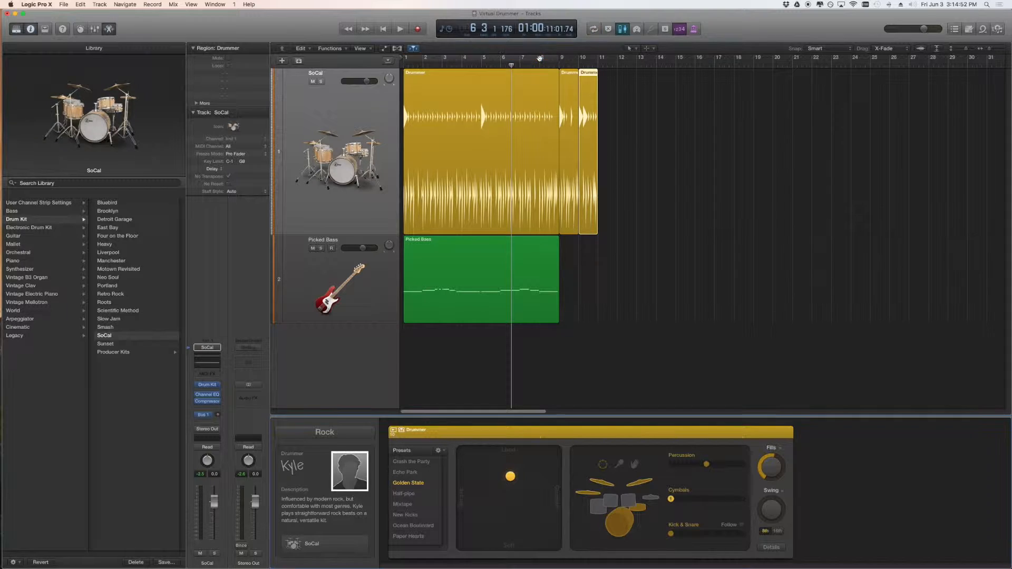
pyautogui.click(542, 65)
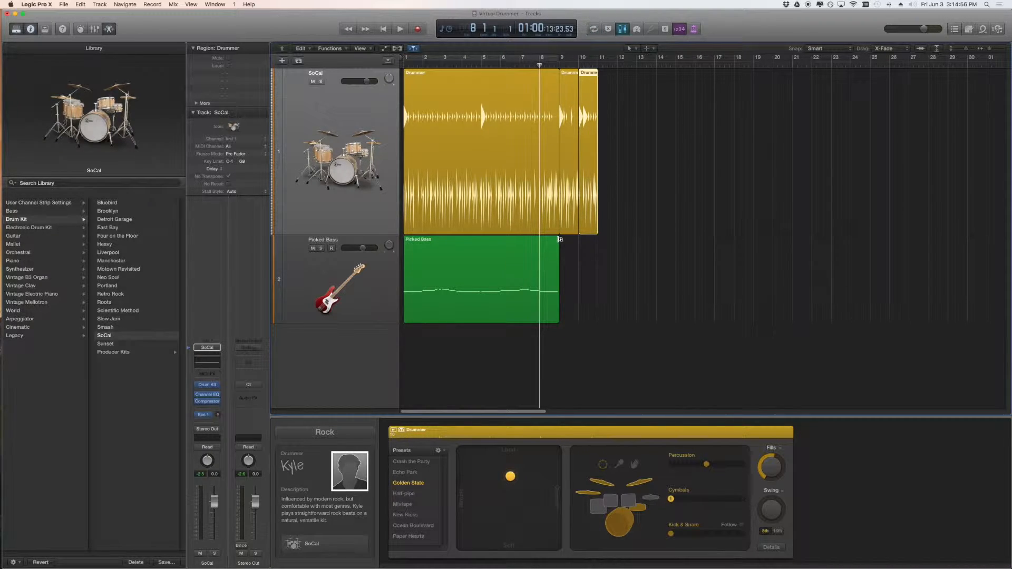
pyautogui.moveTo(559, 239); pyautogui.dragTo(597, 238)
pyautogui.click(639, 243)
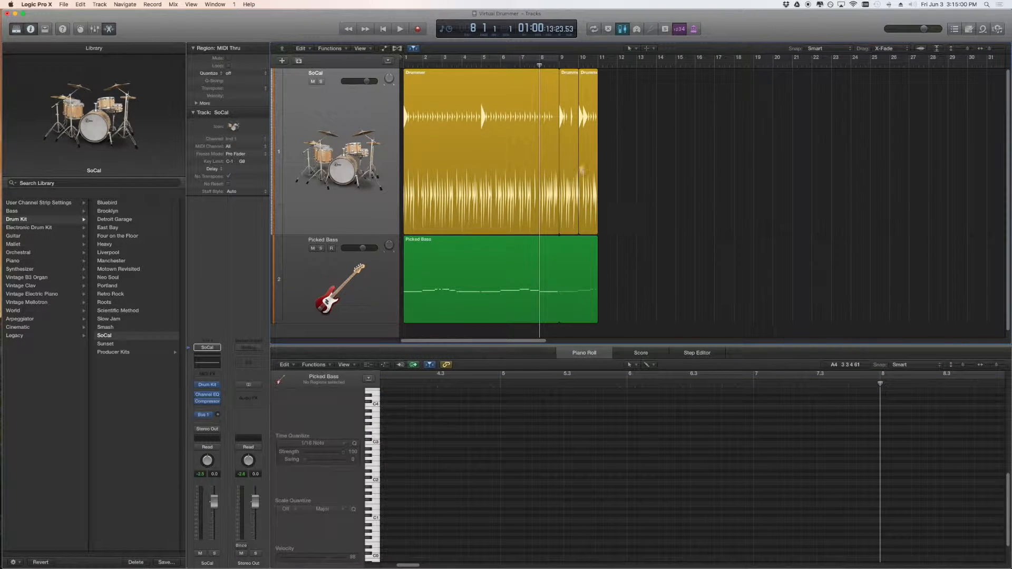
# Step: Examine the one-bar Drummer regions at bars 9 and 10 up close and play the transition from bar 8
pyautogui.click(560, 198)
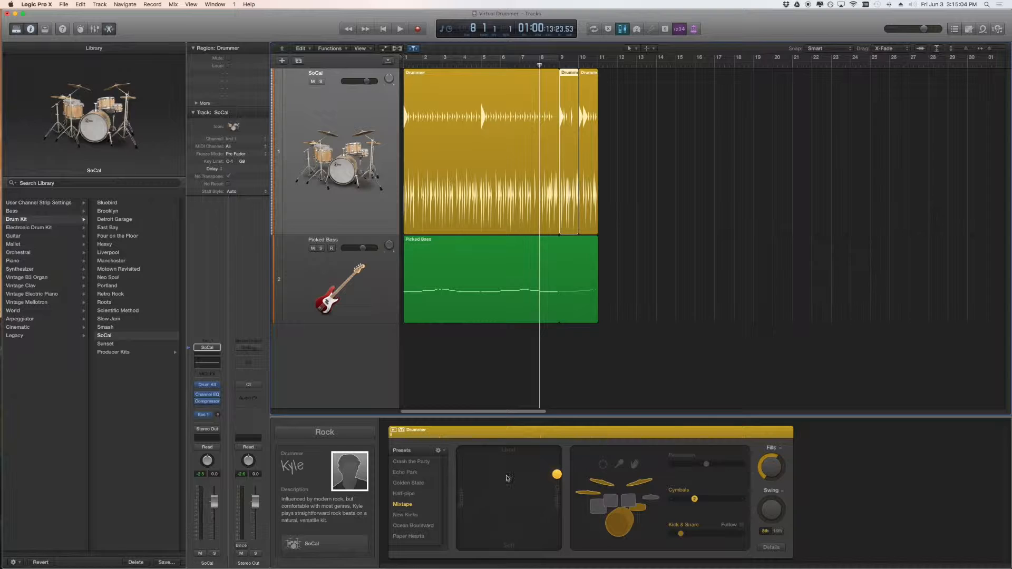
pyautogui.click(994, 49)
pyautogui.click(995, 50)
pyautogui.click(996, 50)
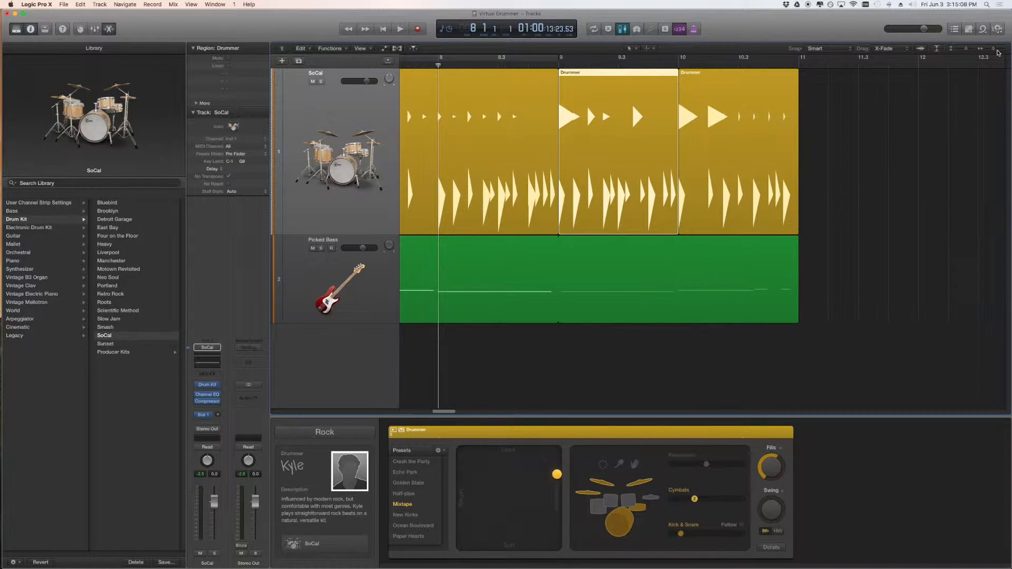
pyautogui.moveTo(995, 49); pyautogui.dragTo(985, 50)
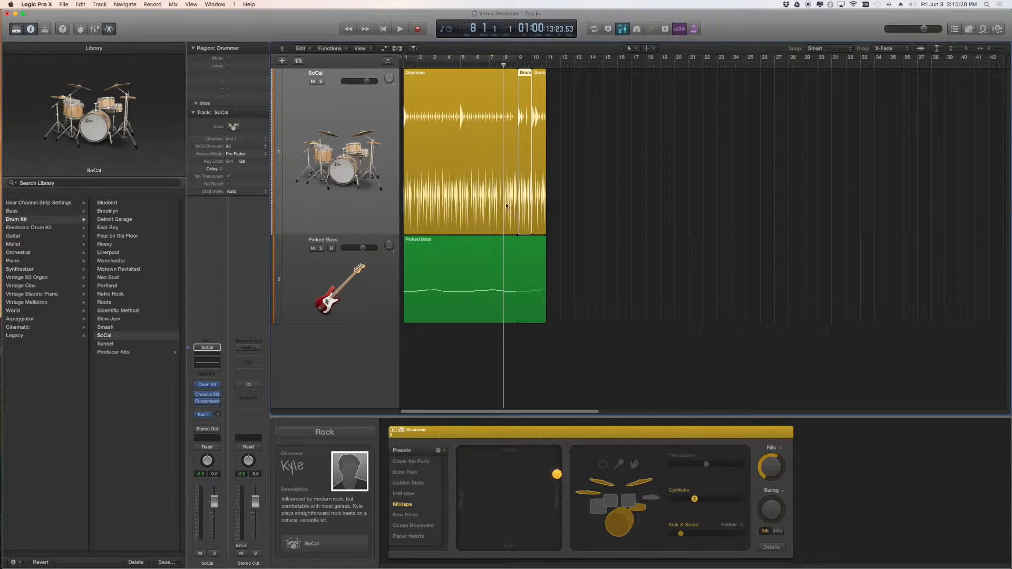
pyautogui.click(596, 163)
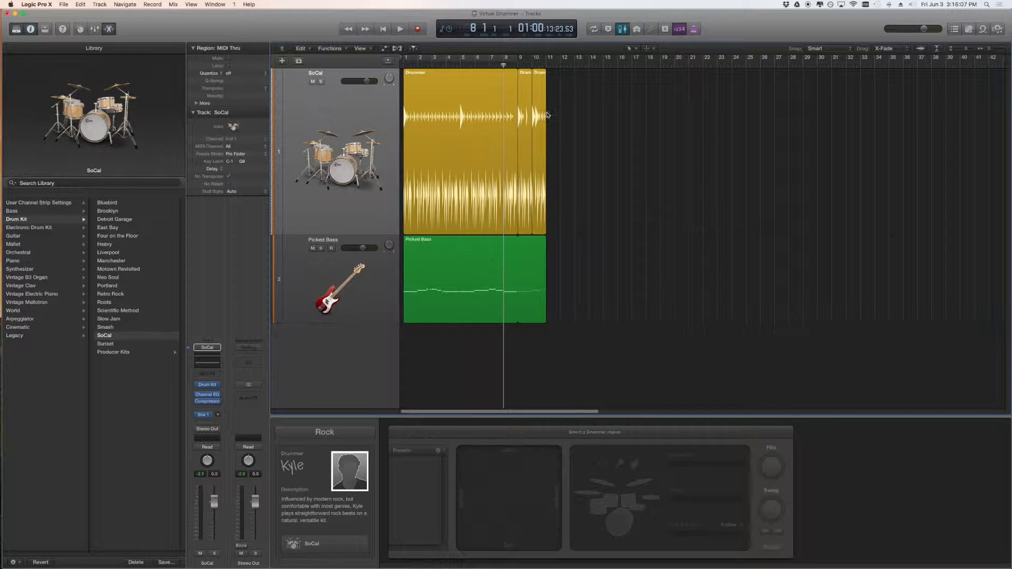
pyautogui.press('space')
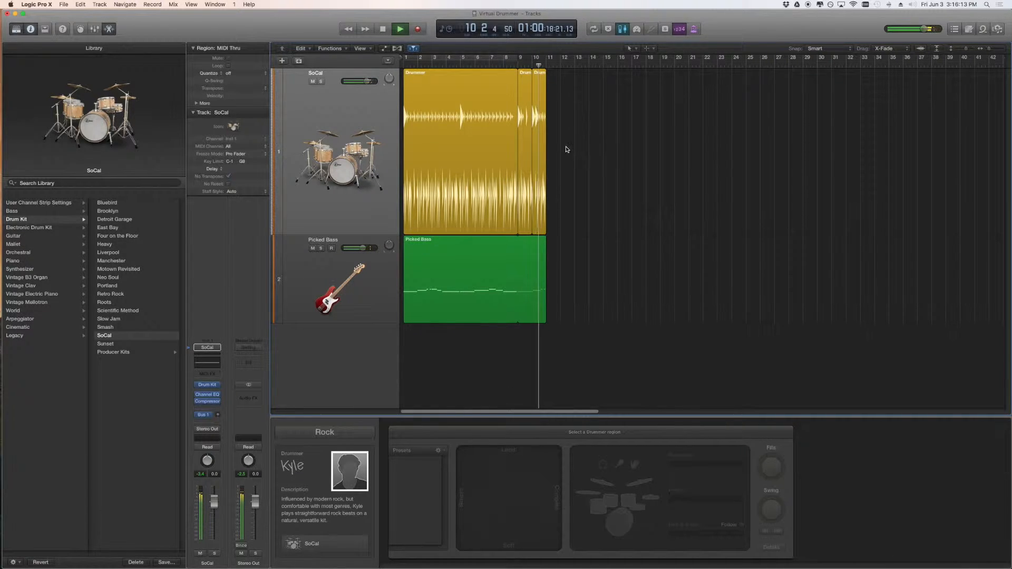
pyautogui.press('space')
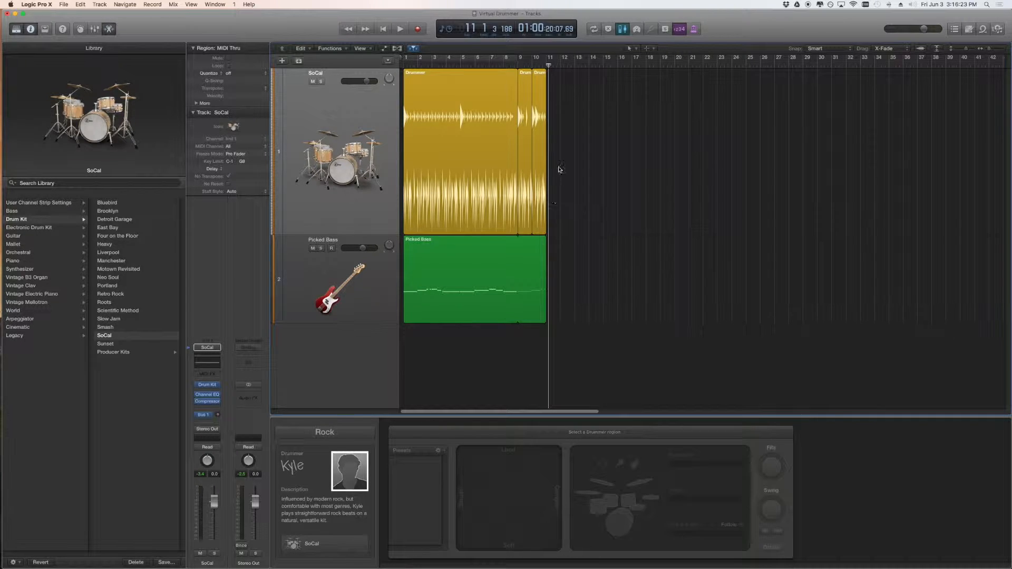
# Step: Copy the Golden State region from bar 10 to bar 11, make the copy softer and simpler, and swap its cymbals for toms
pyautogui.click(541, 129)
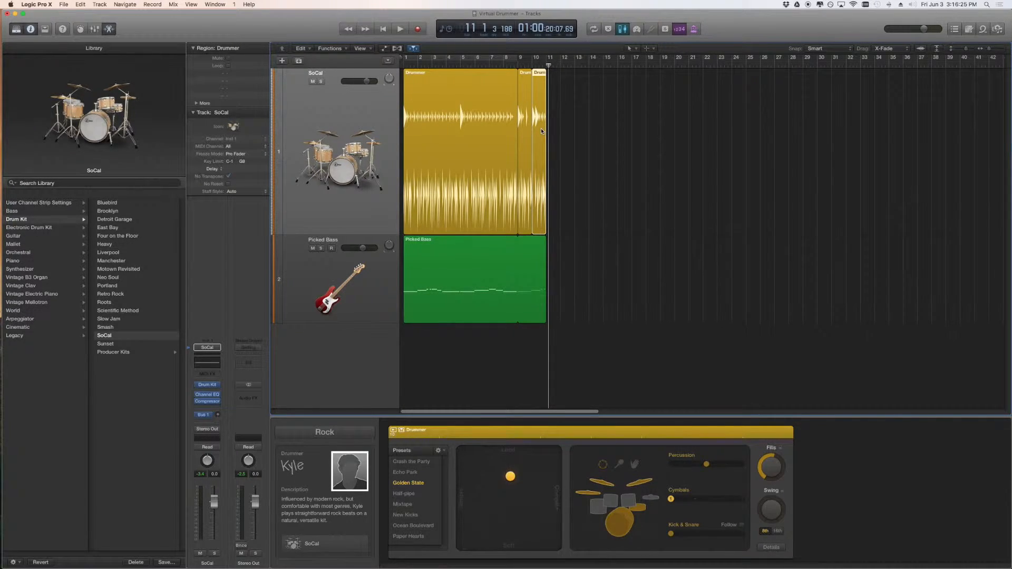
pyautogui.moveTo(540, 128); pyautogui.dragTo(559, 128)
pyautogui.click(489, 525)
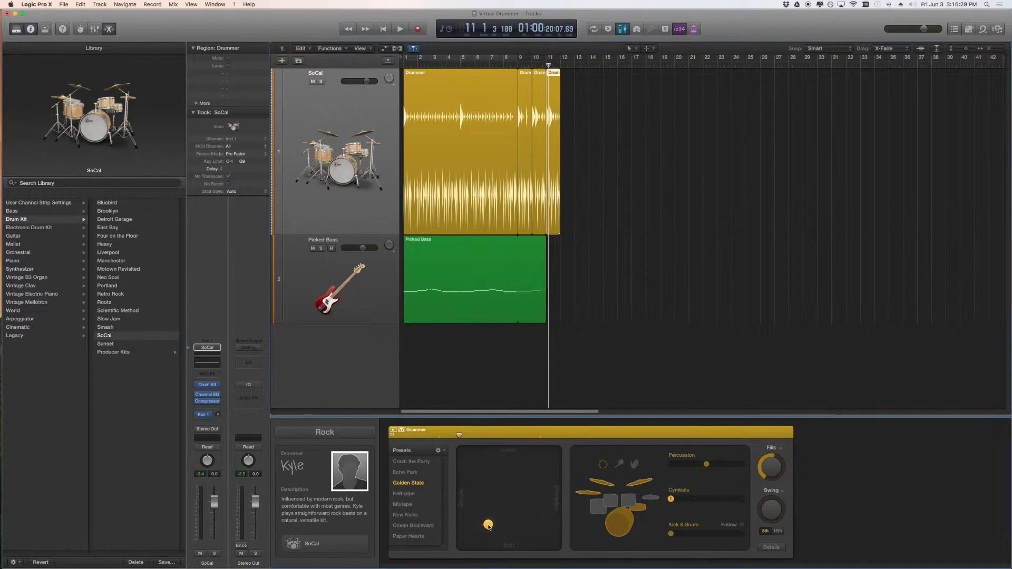
pyautogui.click(630, 499)
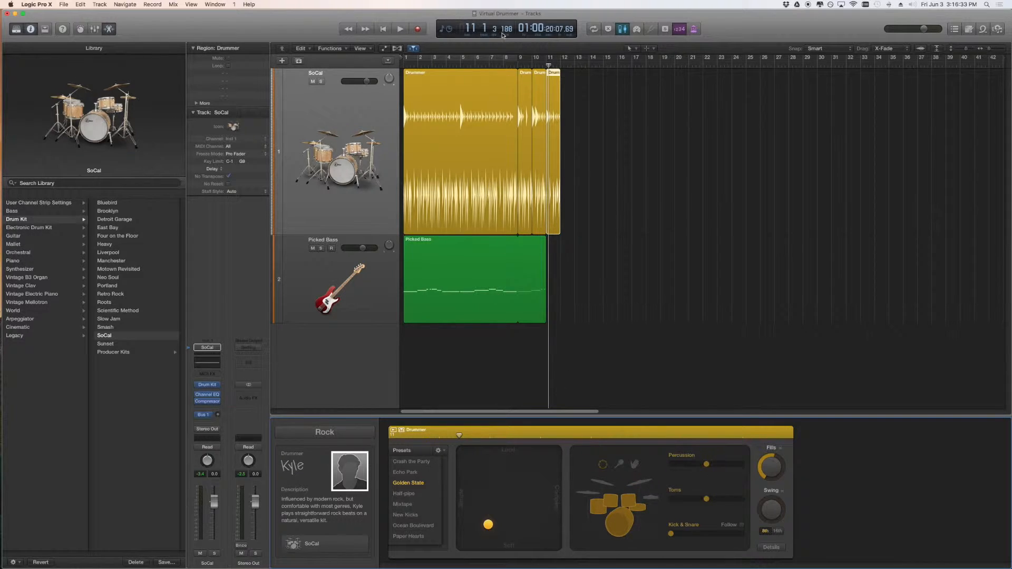
# Step: Copy the one-bar Drummer region at bar 10 to bar 12
pyautogui.click(537, 92)
pyautogui.moveTo(537, 92); pyautogui.dragTo(567, 92)
pyautogui.click(647, 125)
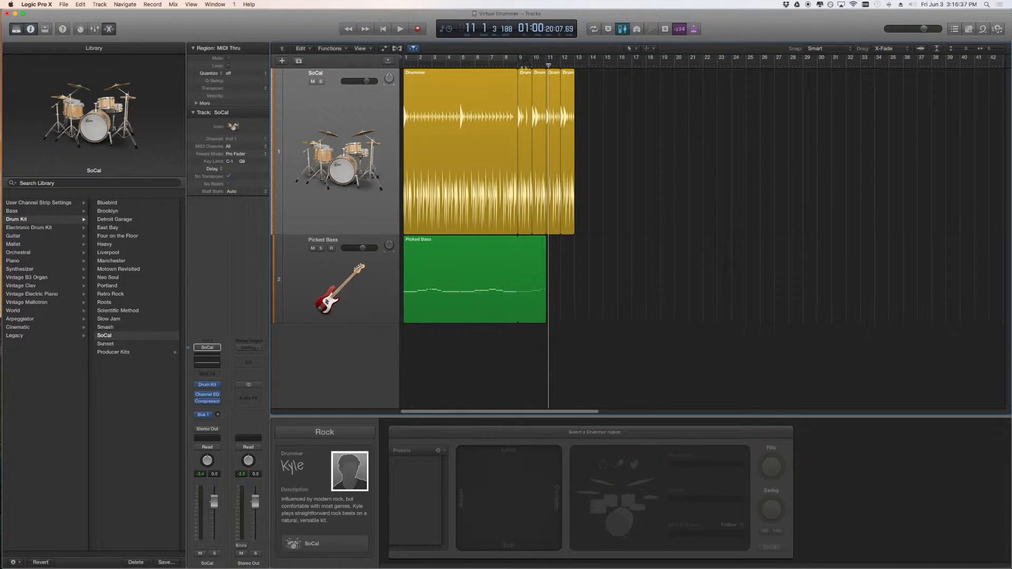
# Step: Play the new drum variations from bar 9 and extend the Picked Bass region to bar 13
pyautogui.click(518, 66)
pyautogui.press('space')
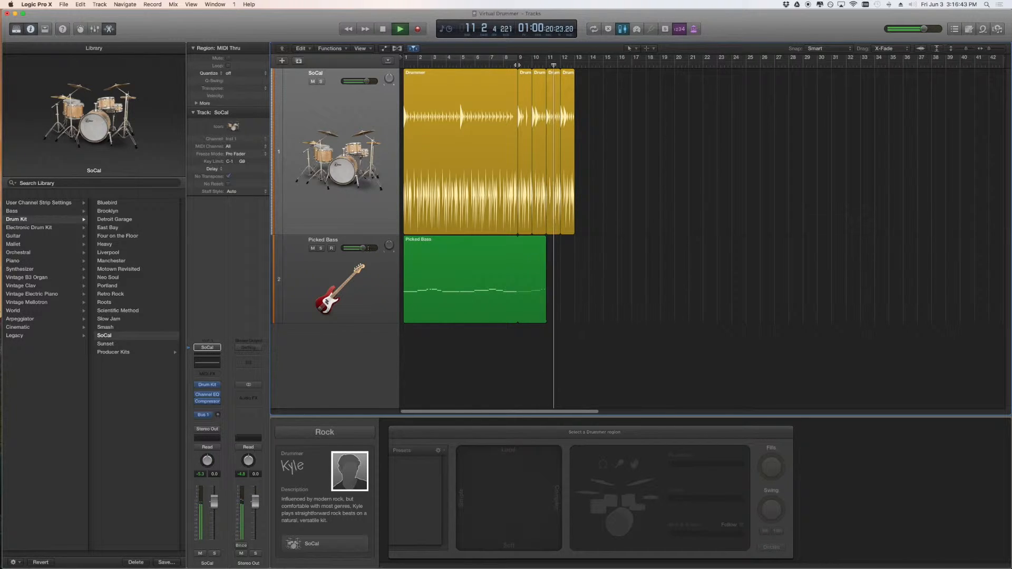
pyautogui.moveTo(545, 239); pyautogui.dragTo(575, 238)
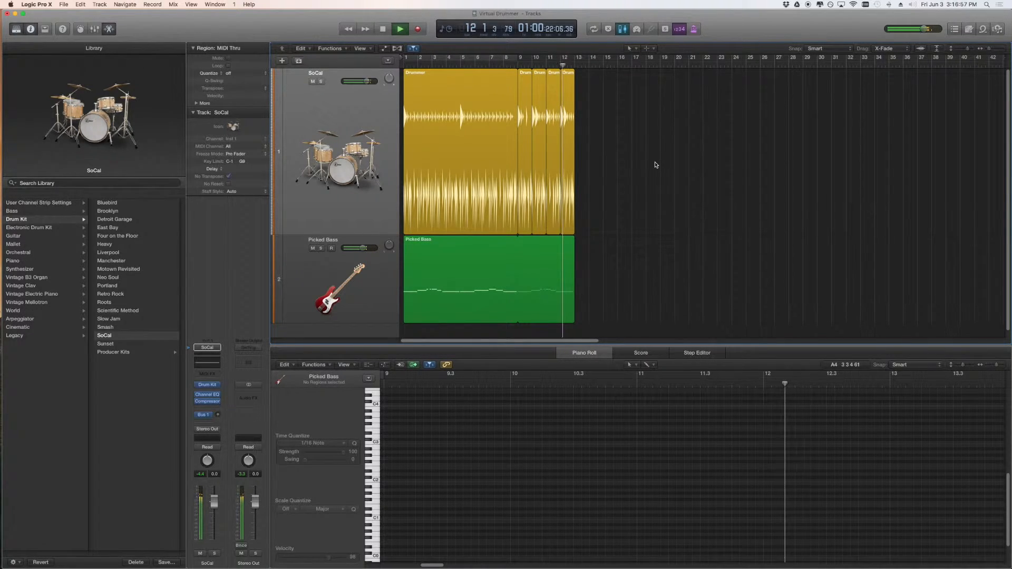
# Step: Stop playback and turn off Follow for the kick and snare in the first Drummer region, at bars 1 to 8
pyautogui.press('space')
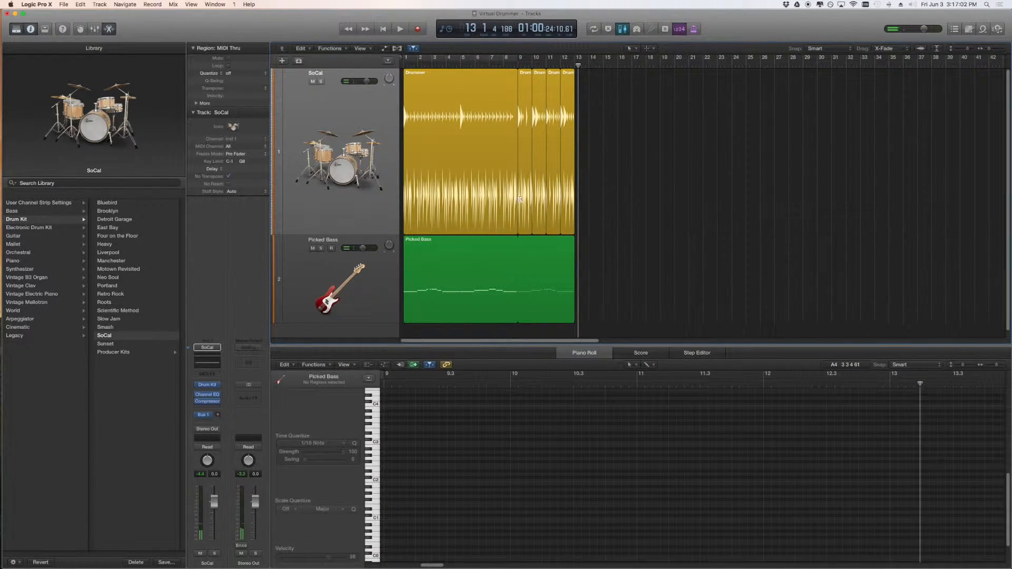
pyautogui.click(452, 161)
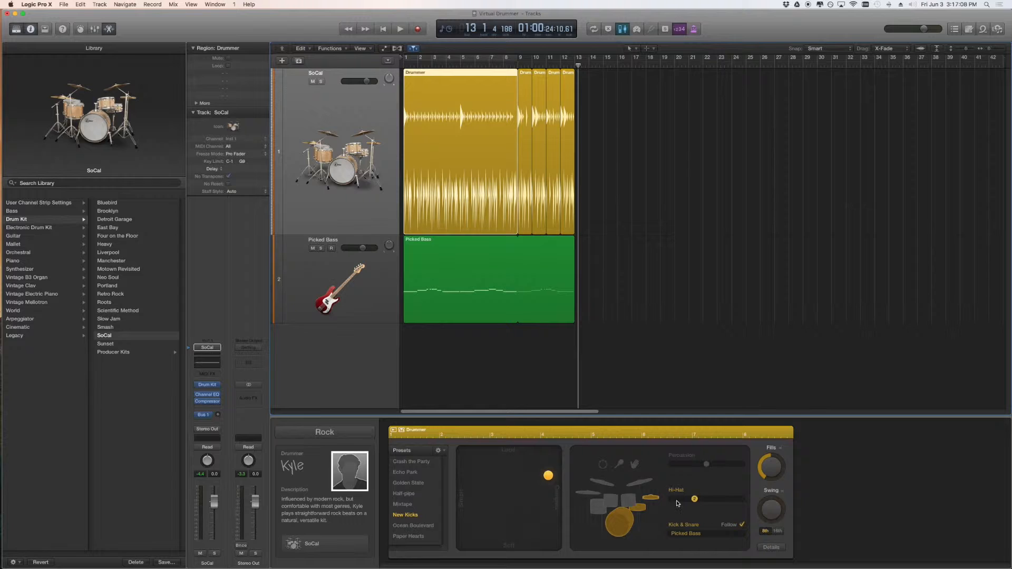
pyautogui.click(743, 526)
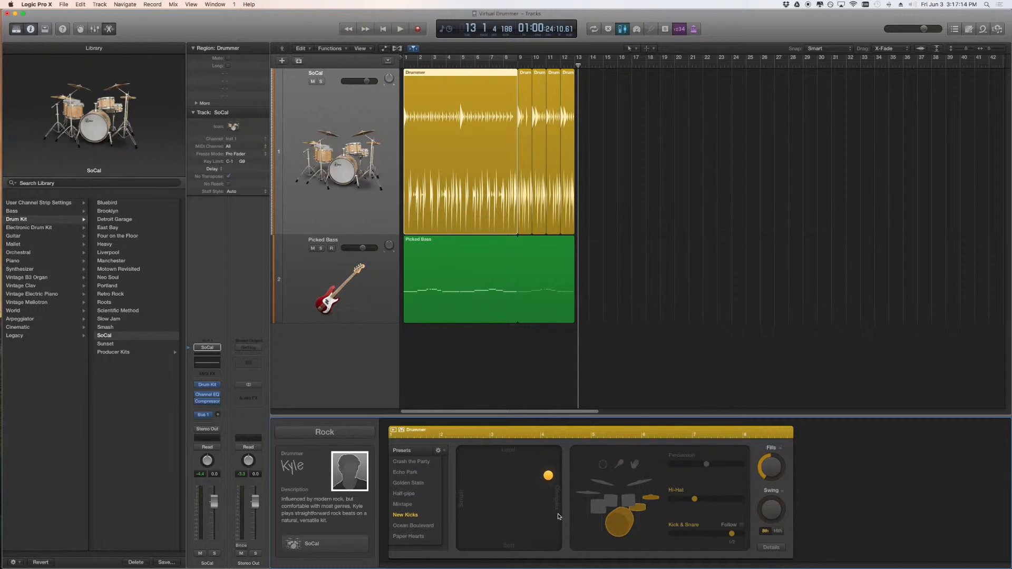
# Step: Look through the Drummer genre choices and the available Rock drummers without changing either, and deselect the Drummer region
pyautogui.click(340, 433)
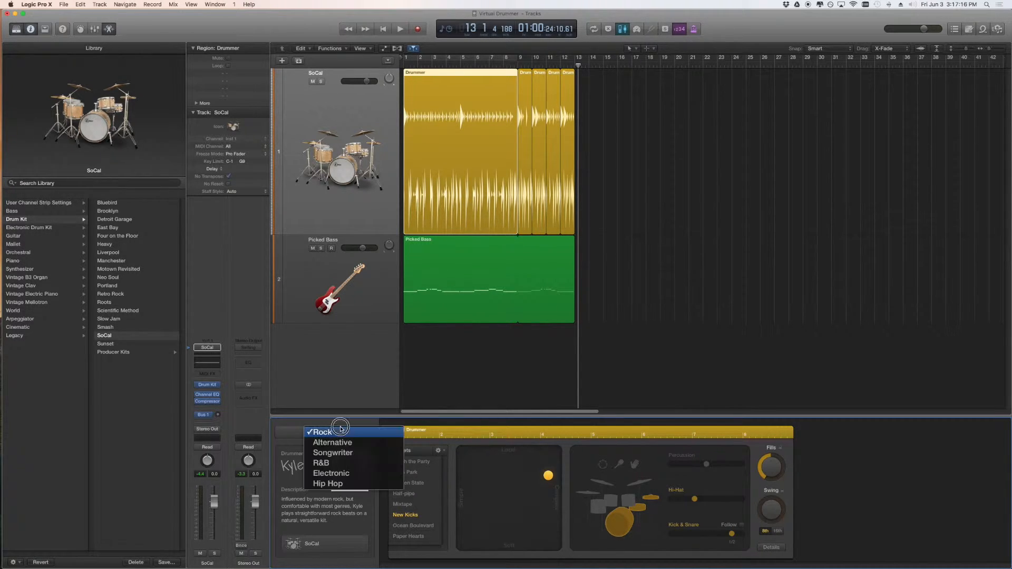
pyautogui.click(297, 433)
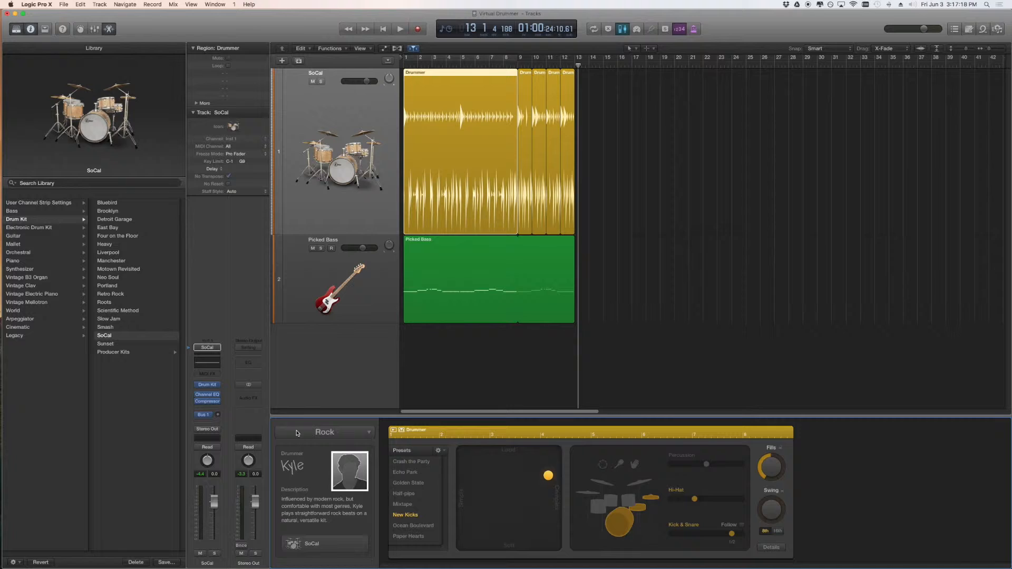
pyautogui.click(351, 468)
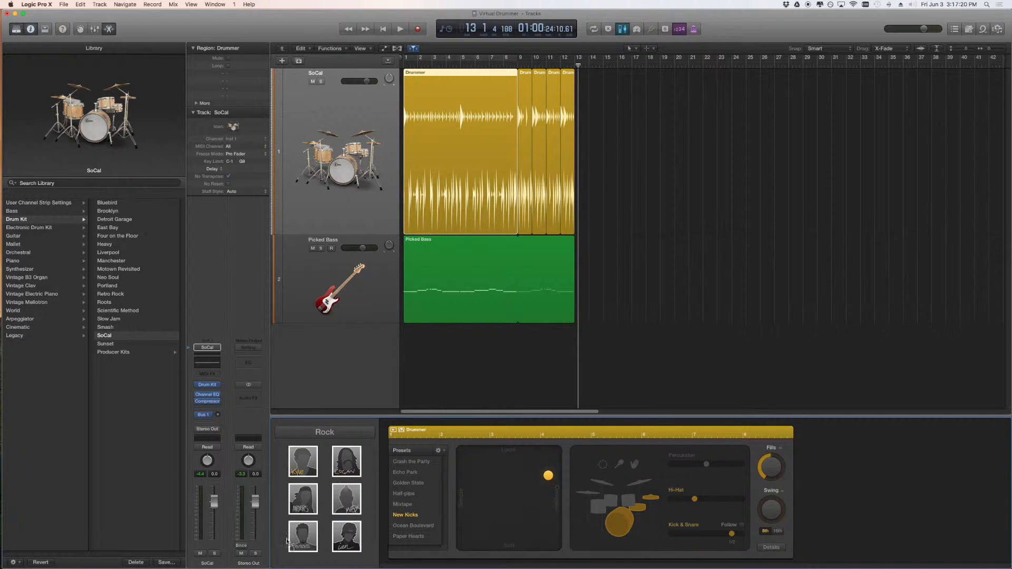
pyautogui.click(339, 436)
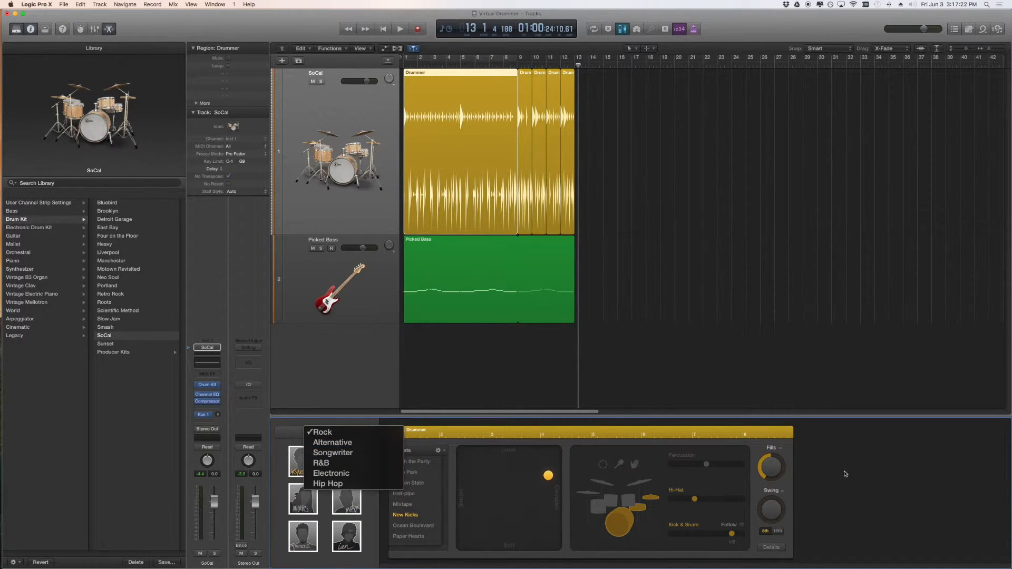
pyautogui.press('Escape')
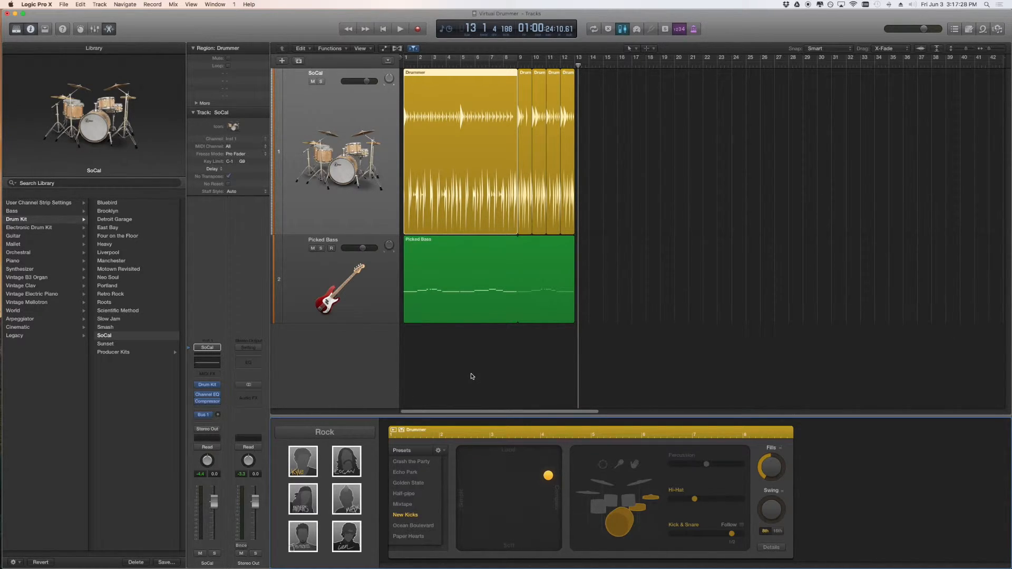
pyautogui.click(491, 370)
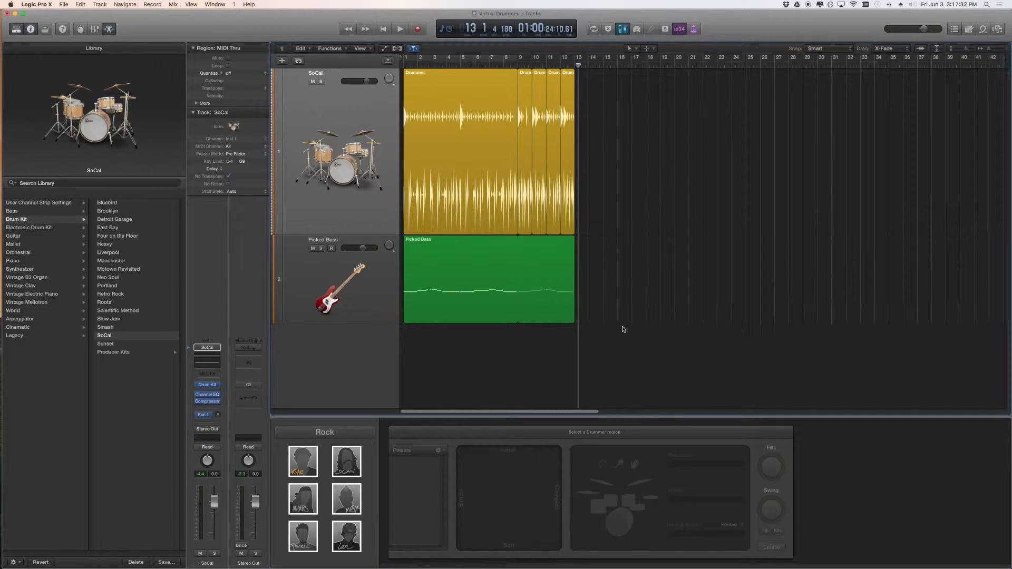